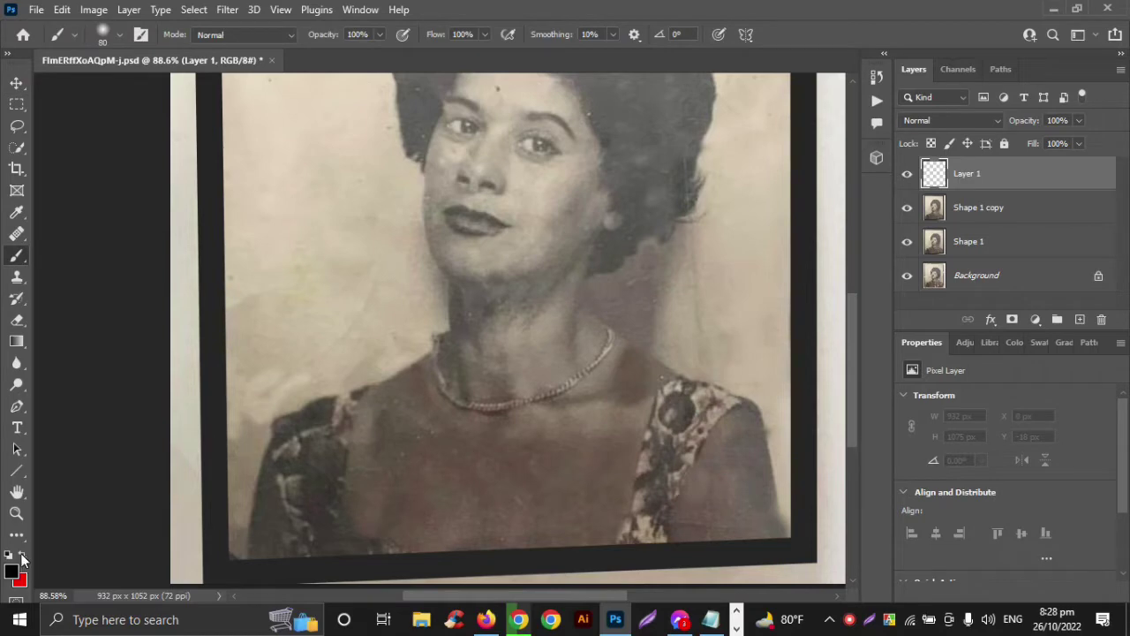
Paint over both dress straps on Layer 1 with a soft 80 px brush in magenta fd03f4.
left_click(22, 555)
left_click(11, 571)
left_click_drag(841, 208, 849, 199)
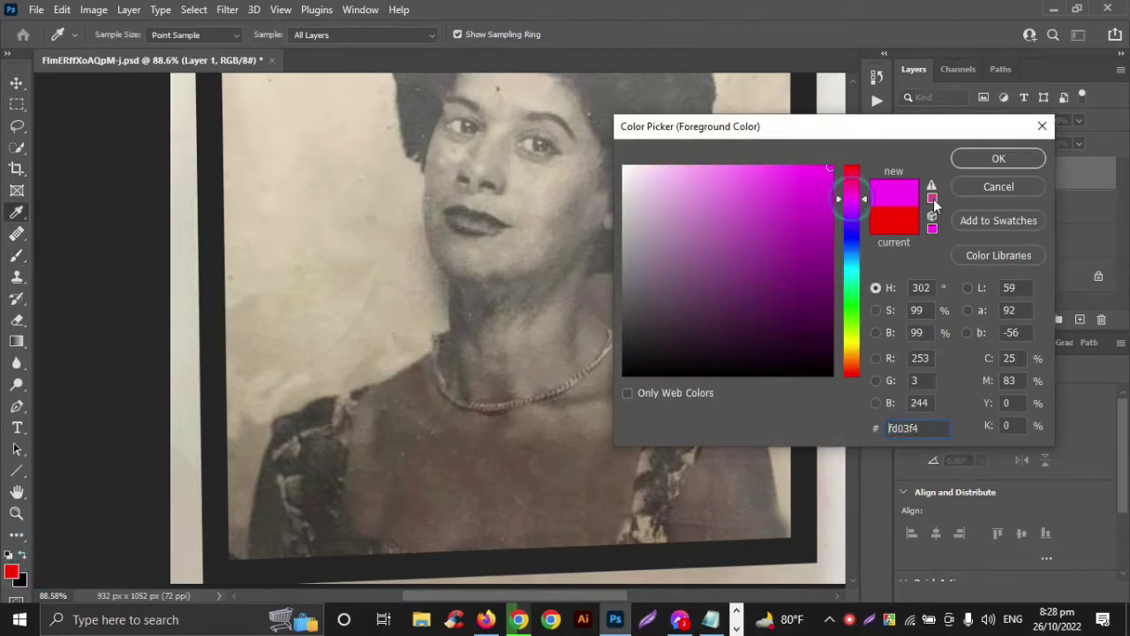
key("Return")
key("b")
mouse_move(360, 394)
left_mouse_down()
mouse_move(297, 416)
mouse_move(286, 455)
mouse_move(306, 567)
mouse_move(311, 467)
mouse_move(336, 416)
mouse_move(332, 545)
mouse_move(412, 574)
mouse_move(357, 552)
left_mouse_up()
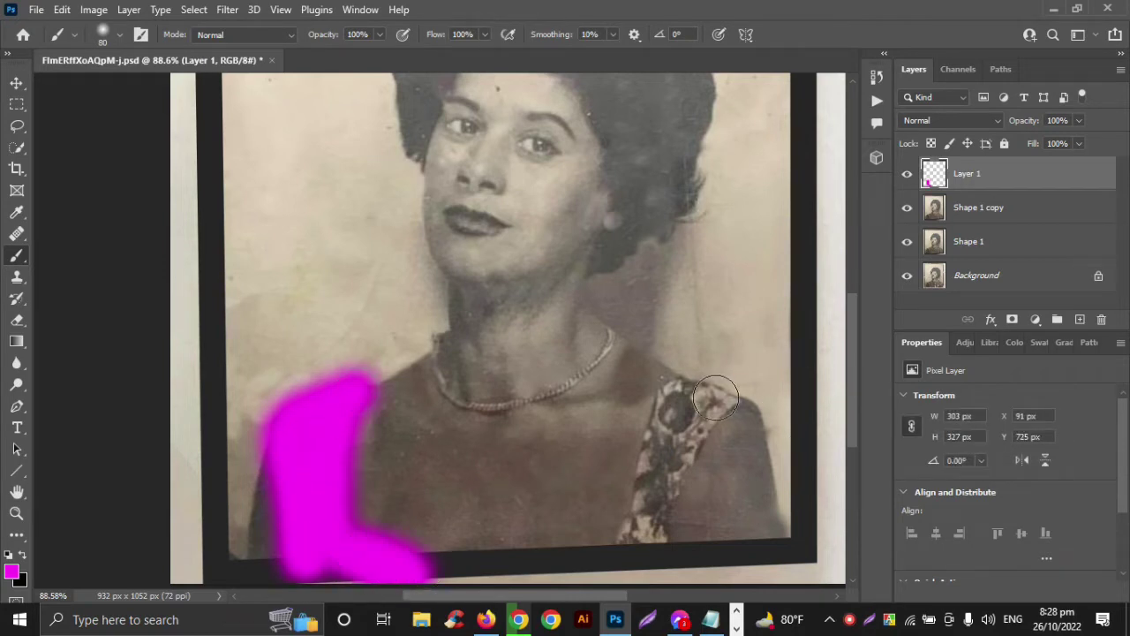
mouse_move(729, 393)
left_mouse_down()
mouse_move(667, 401)
mouse_move(634, 543)
mouse_move(649, 538)
mouse_move(669, 460)
mouse_move(706, 404)
mouse_move(736, 394)
mouse_move(690, 459)
left_mouse_up()
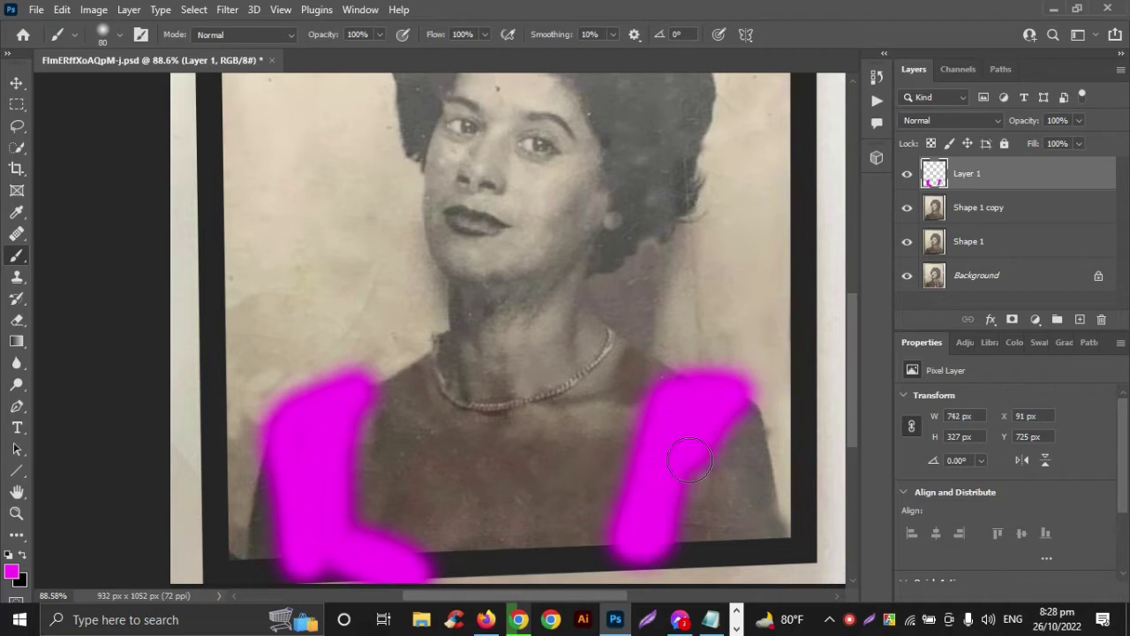
Set Layer 1's blend mode to Overlay and add a white layer mask to it.
key("v")
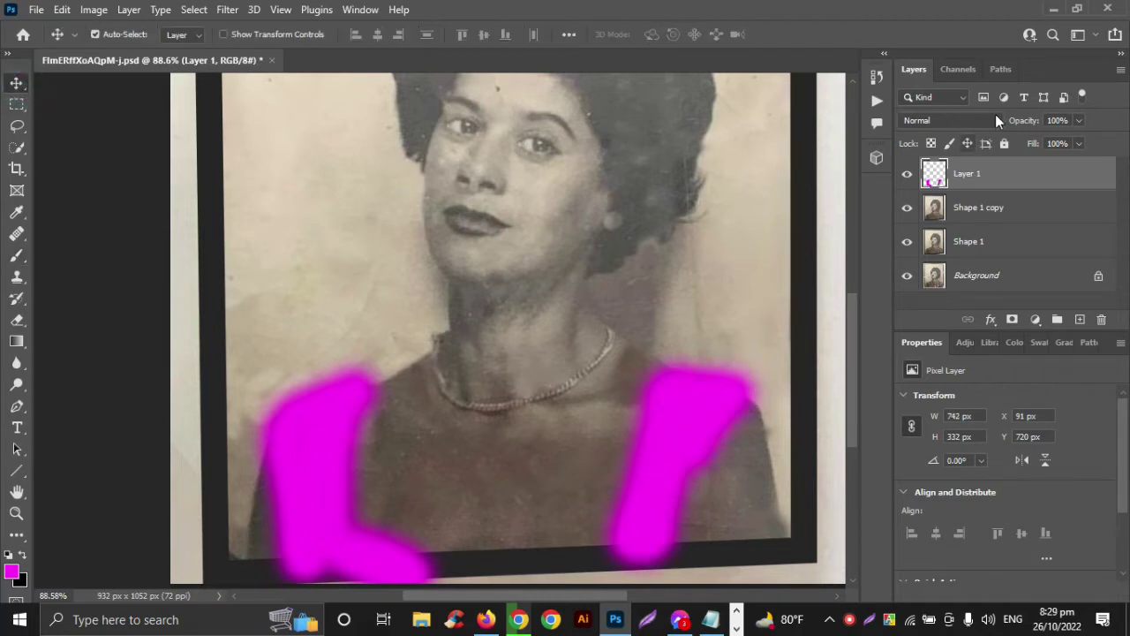
left_click(995, 118)
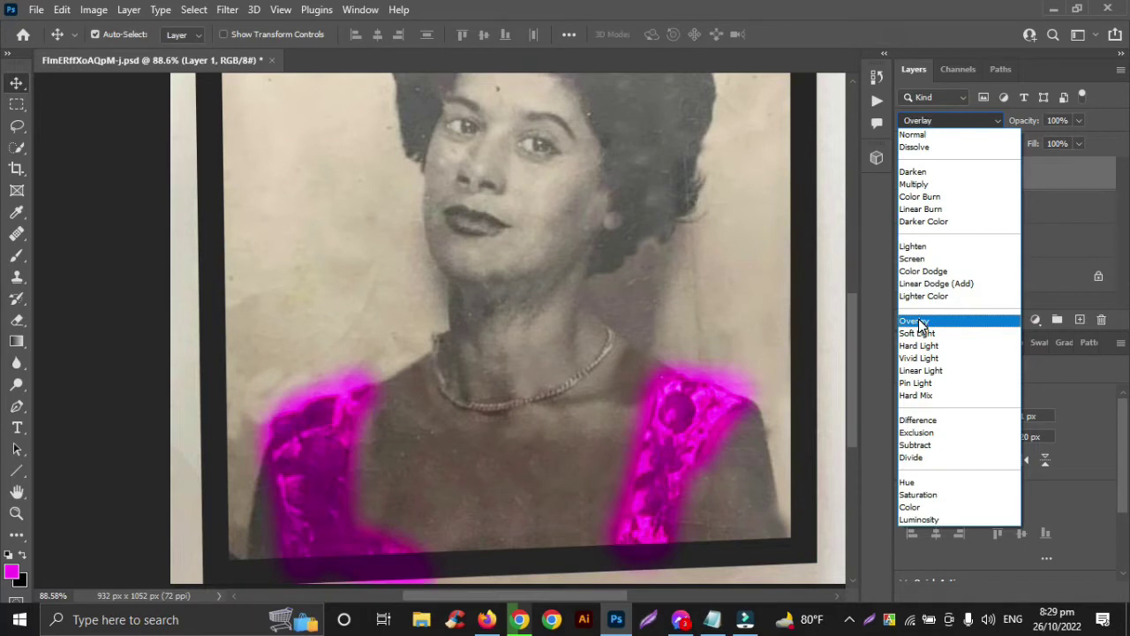
left_click(924, 325)
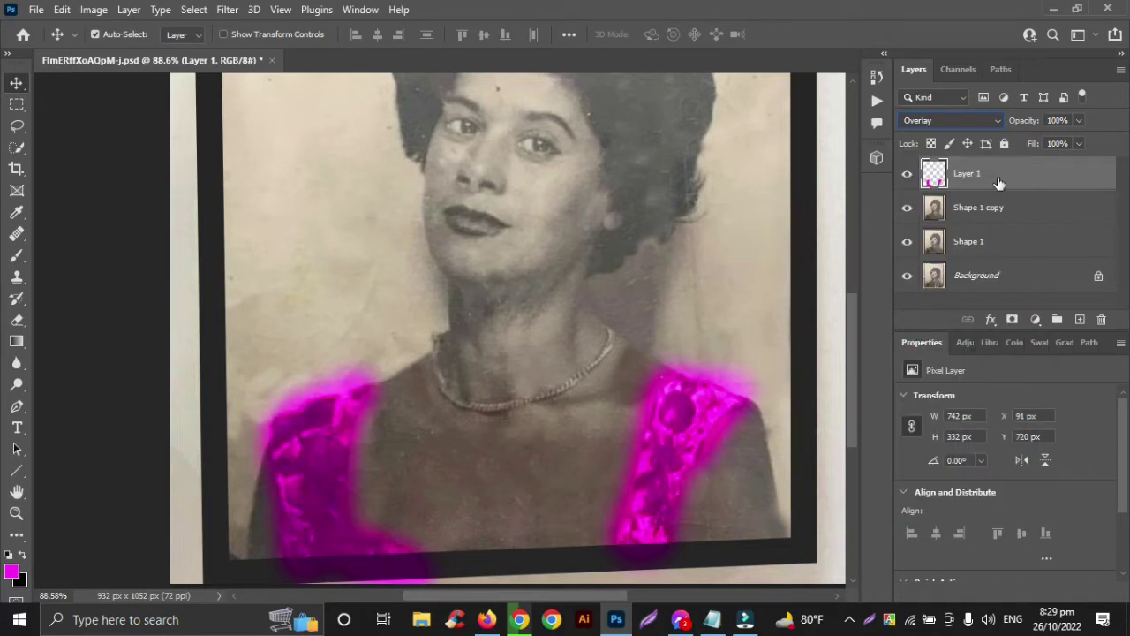
left_click(1013, 319)
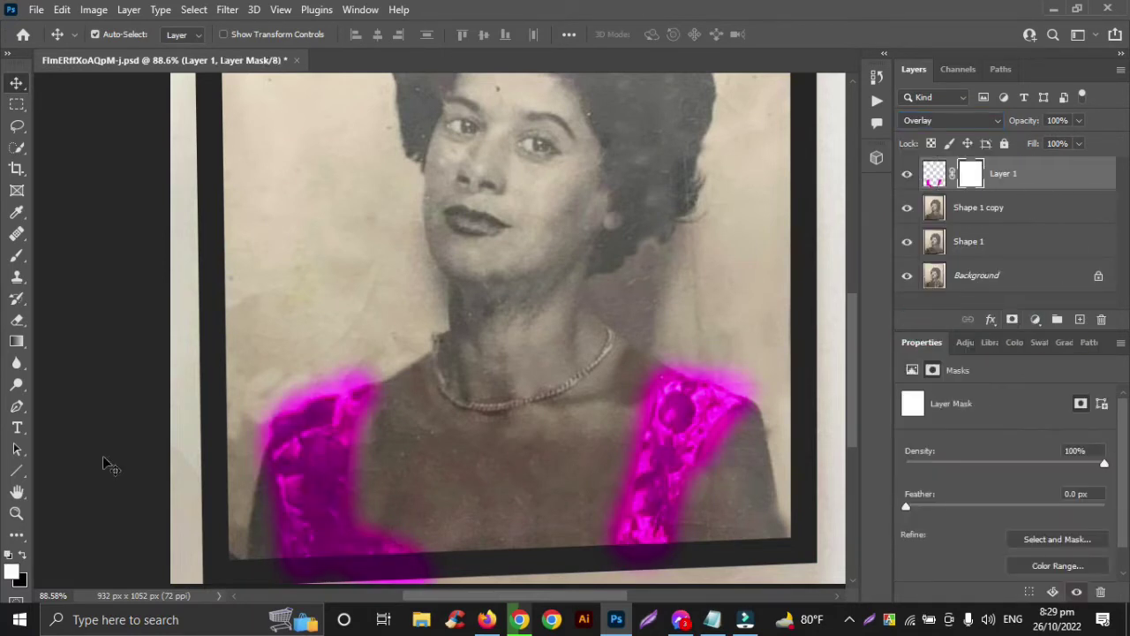
Mask out the magenta spill on the photo's lower border and the chest beside the left strap with a black 50 px brush.
left_click(16, 258)
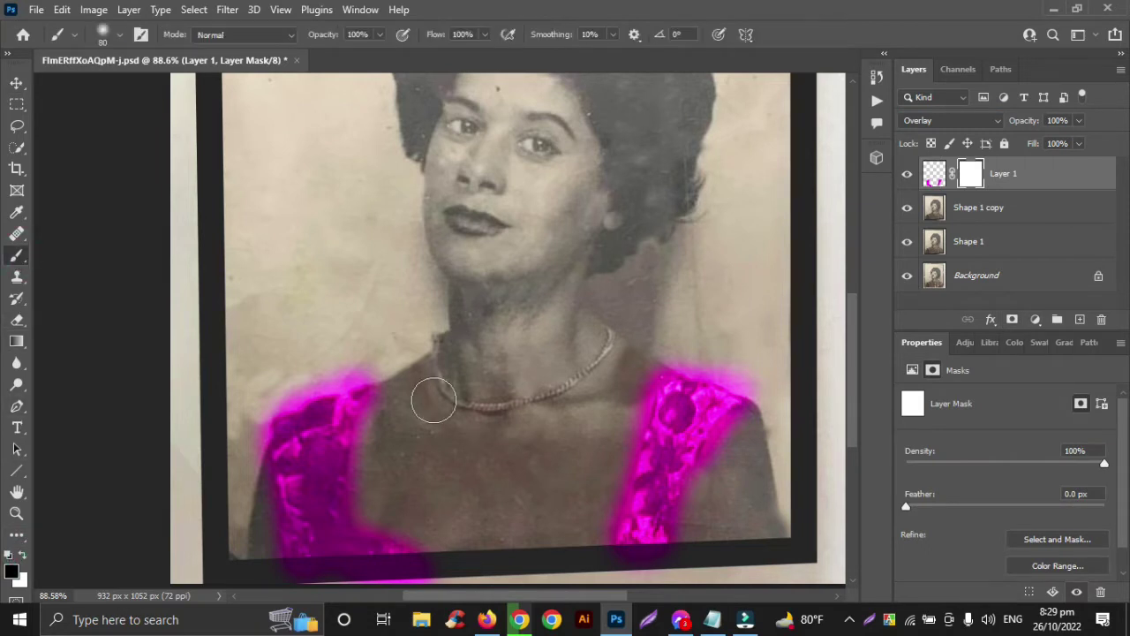
scroll(429, 396, "down", 3)
scroll(415, 399, "up", 4)
key("bracketleft")
key("bracketleft")
key("bracketleft")
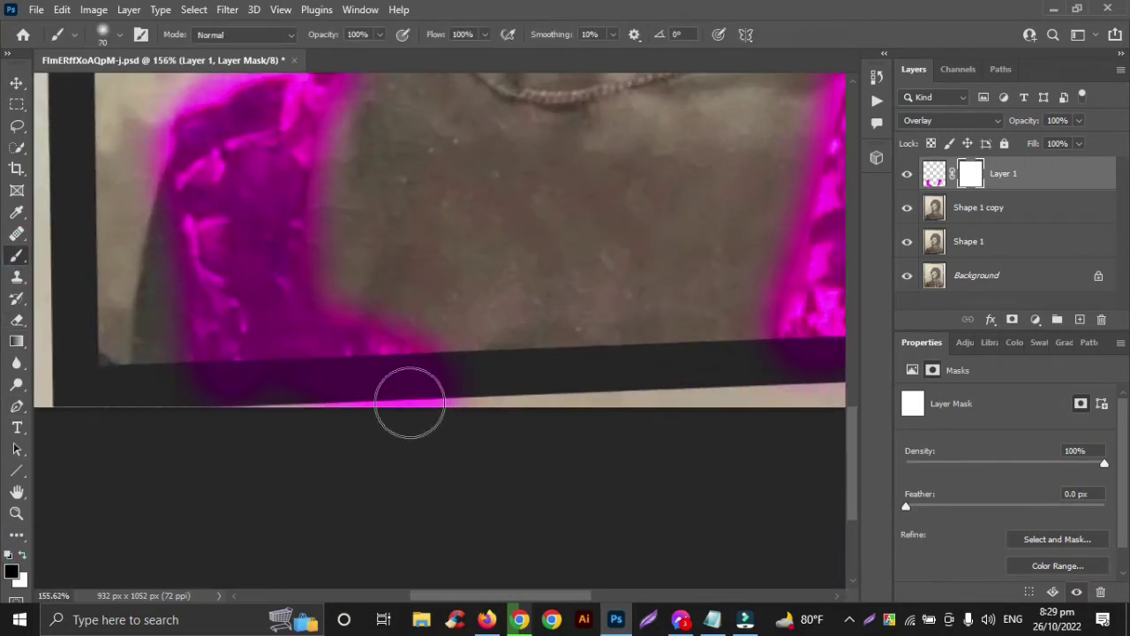
left_click_drag(471, 386, 164, 395)
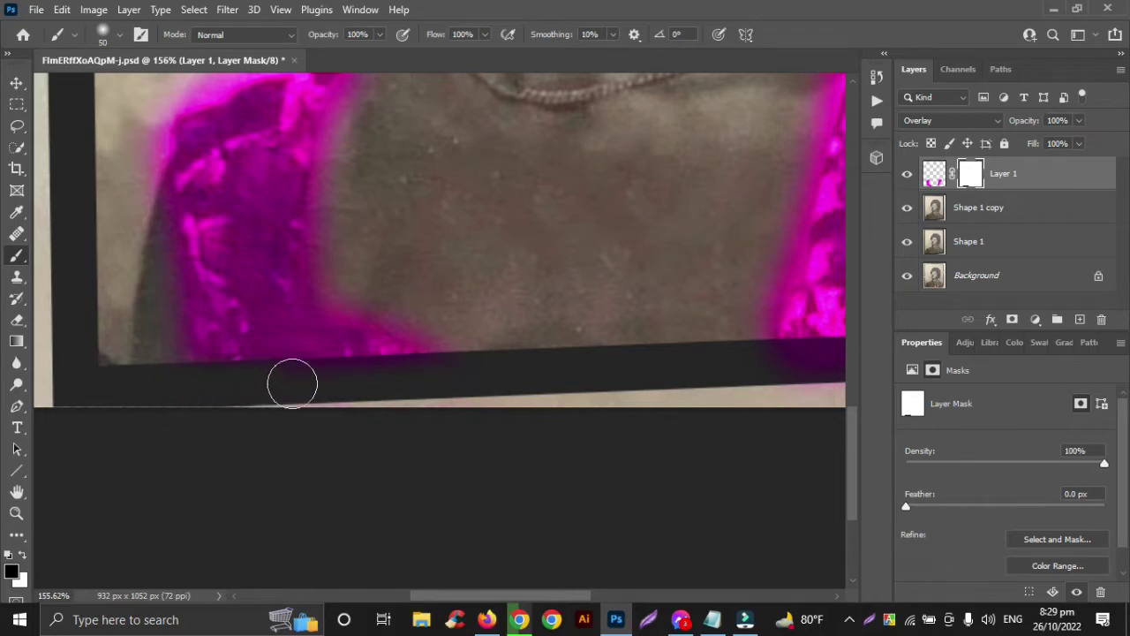
mouse_move(488, 357)
left_mouse_down()
mouse_move(347, 288)
mouse_move(334, 201)
mouse_move(330, 230)
mouse_move(374, 296)
left_mouse_up()
Mask out the magenta spill along the left strap's shoulder top and outer arm edge.
scroll(553, 371, "up", 3)
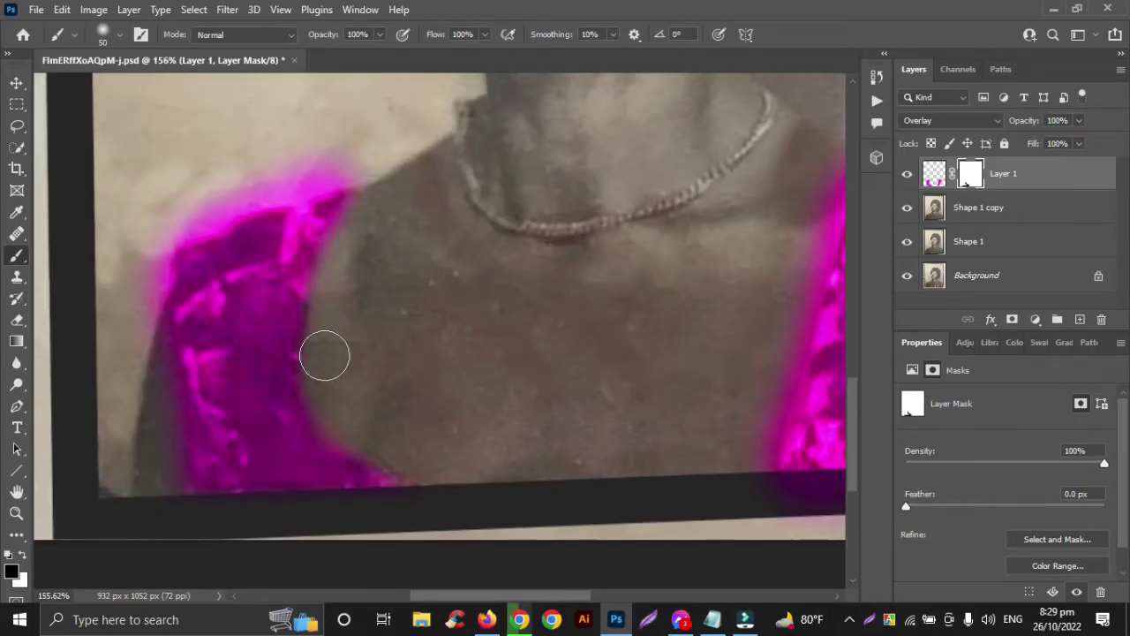
mouse_move(361, 176)
left_mouse_down()
mouse_move(285, 174)
mouse_move(344, 158)
left_mouse_up()
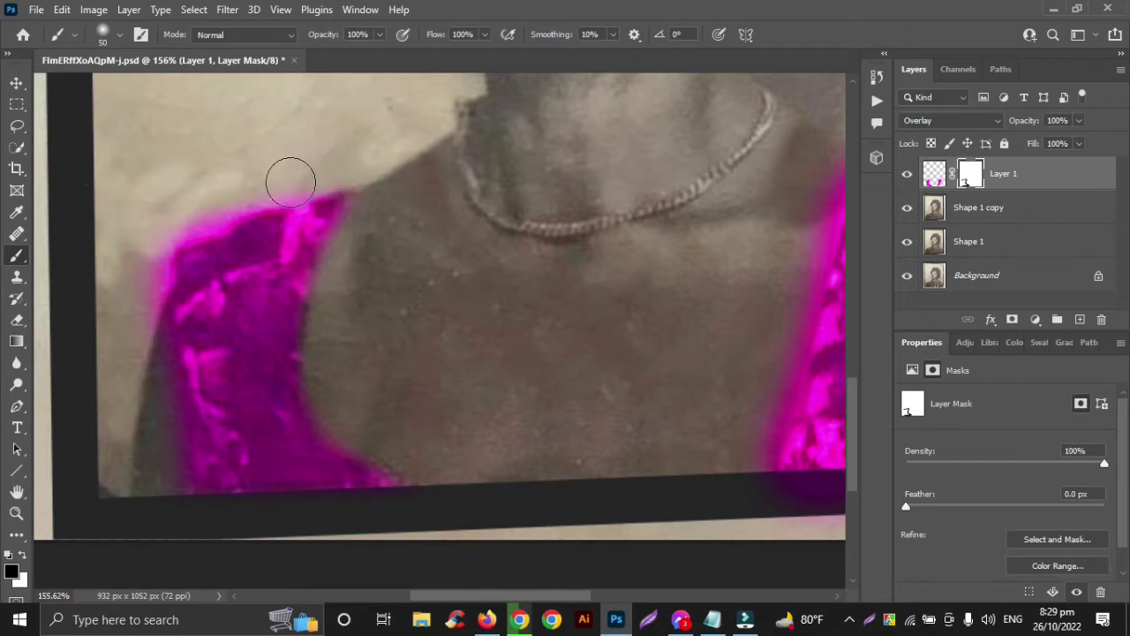
mouse_move(291, 182)
left_mouse_down()
mouse_move(128, 242)
mouse_move(230, 202)
mouse_move(163, 229)
mouse_move(152, 246)
mouse_move(154, 412)
left_mouse_up()
scroll(133, 418, "down", 3)
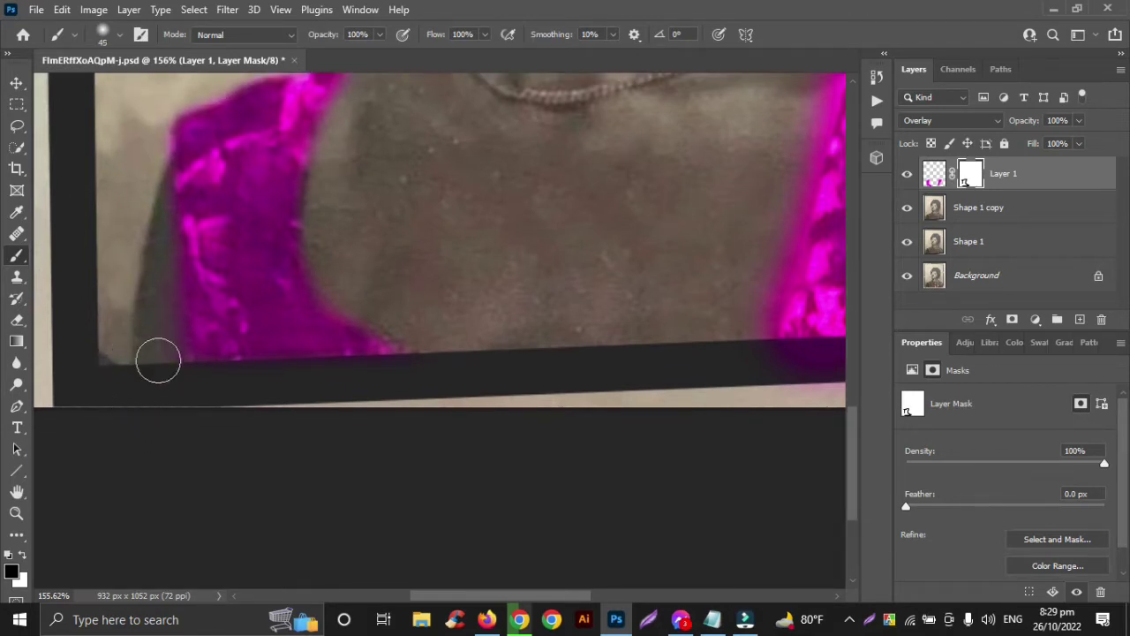
Mask out the magenta spill around the right strap's inner, outer and shoulder edges with a 45 px brush.
scroll(461, 383, "right", 5)
scroll(461, 383, "up", 3)
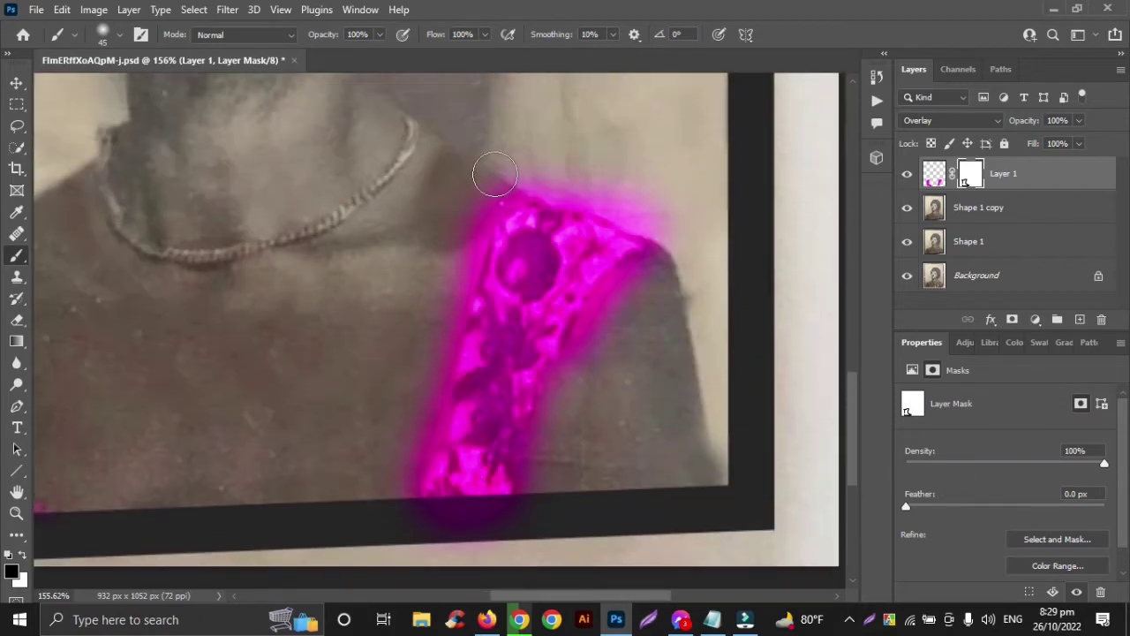
mouse_move(495, 174)
left_mouse_down()
mouse_move(462, 263)
mouse_move(464, 241)
mouse_move(409, 479)
mouse_move(454, 542)
left_mouse_up()
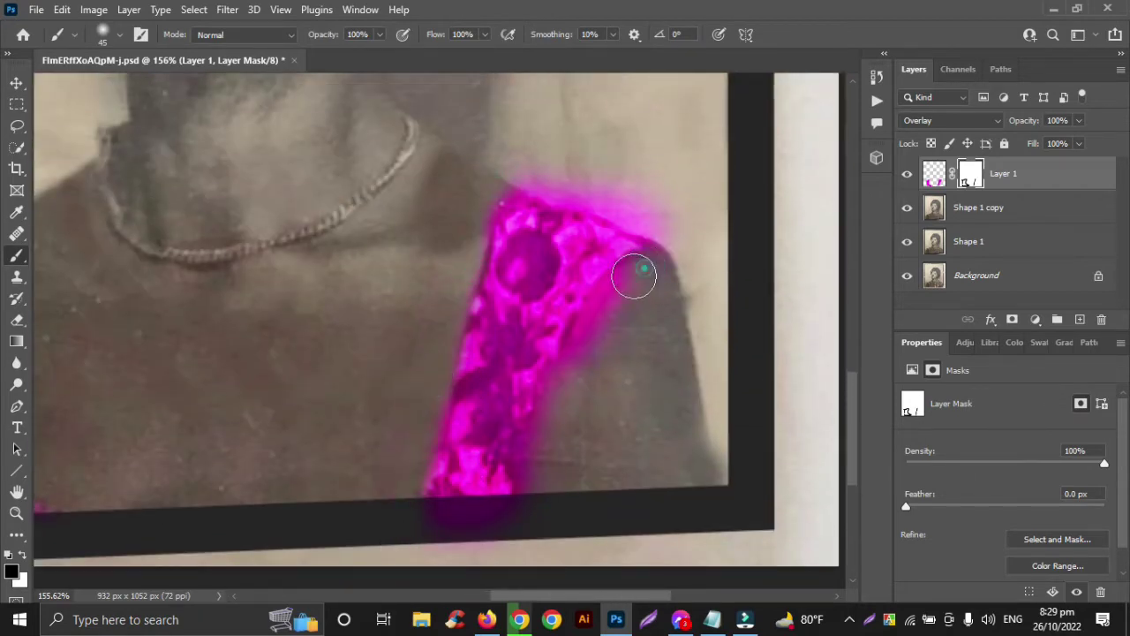
left_click_drag(634, 277, 576, 389)
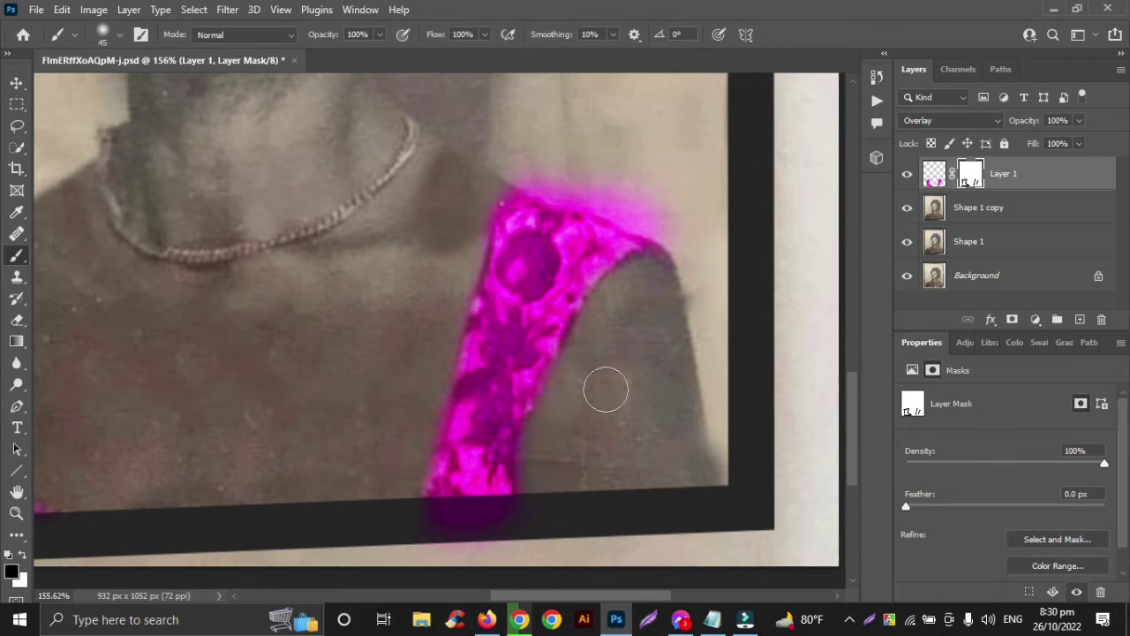
mouse_move(681, 232)
left_mouse_down()
mouse_move(487, 165)
mouse_move(534, 168)
mouse_move(713, 234)
left_mouse_up()
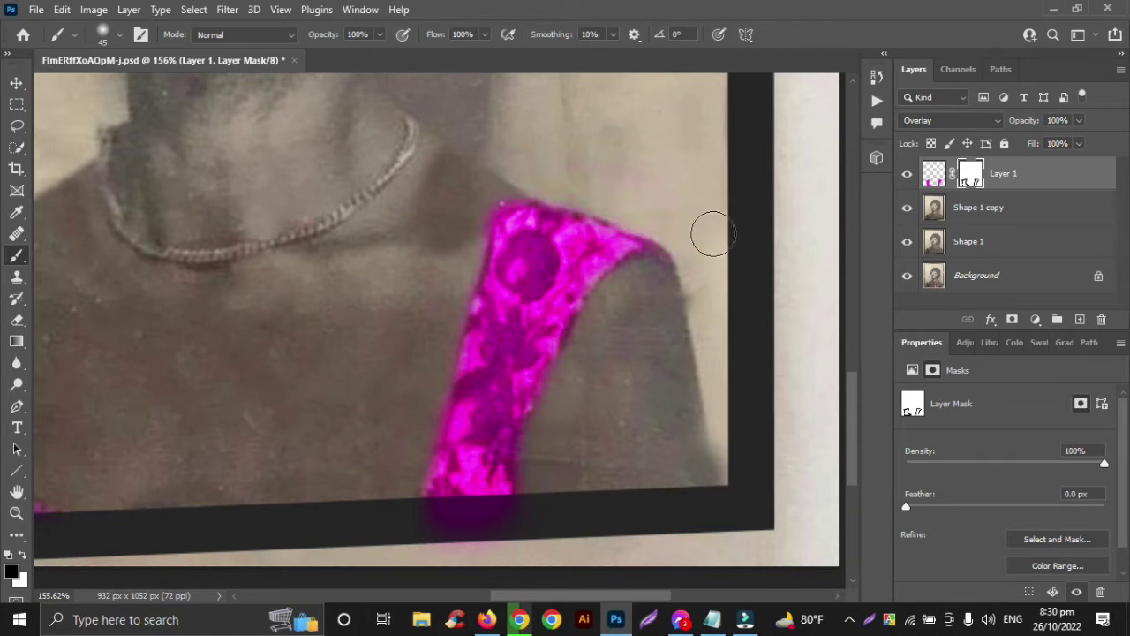
Lower Layer 1's opacity to 80%.
key("ctrl+minus")
key("ctrl+minus")
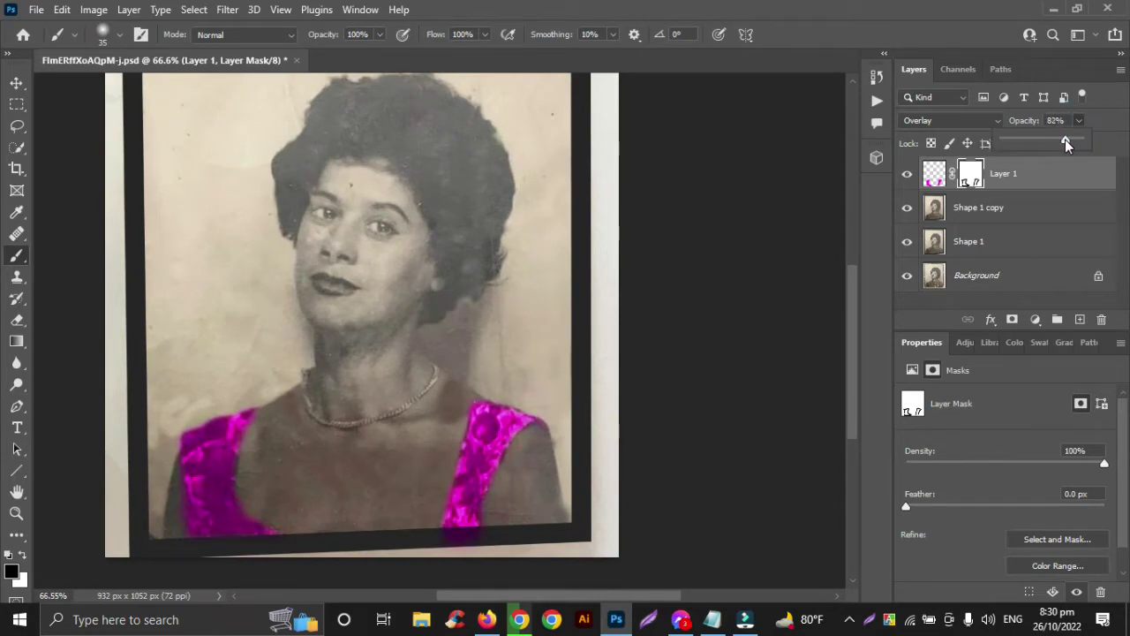
left_click_drag(1057, 139, 1081, 140)
Merge Layer 1 with the Shape 1 copy layer.
left_click(17, 83)
scroll(345, 410, "left", 3)
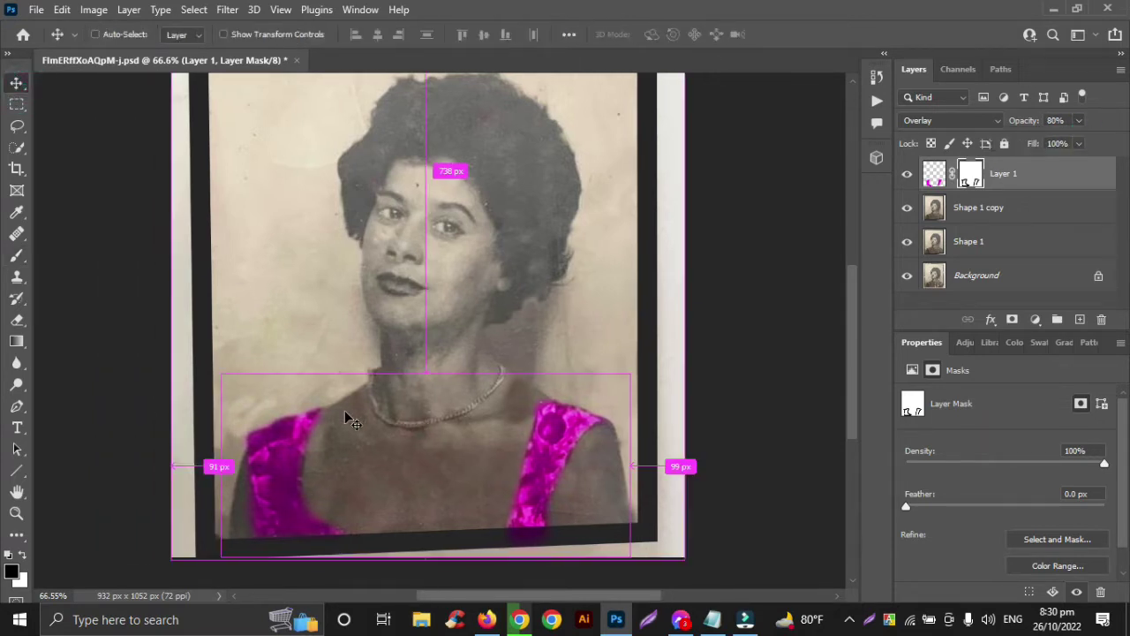
scroll(344, 410, "down", 1)
left_click(1072, 211, "ctrl")
key("ctrl+e")
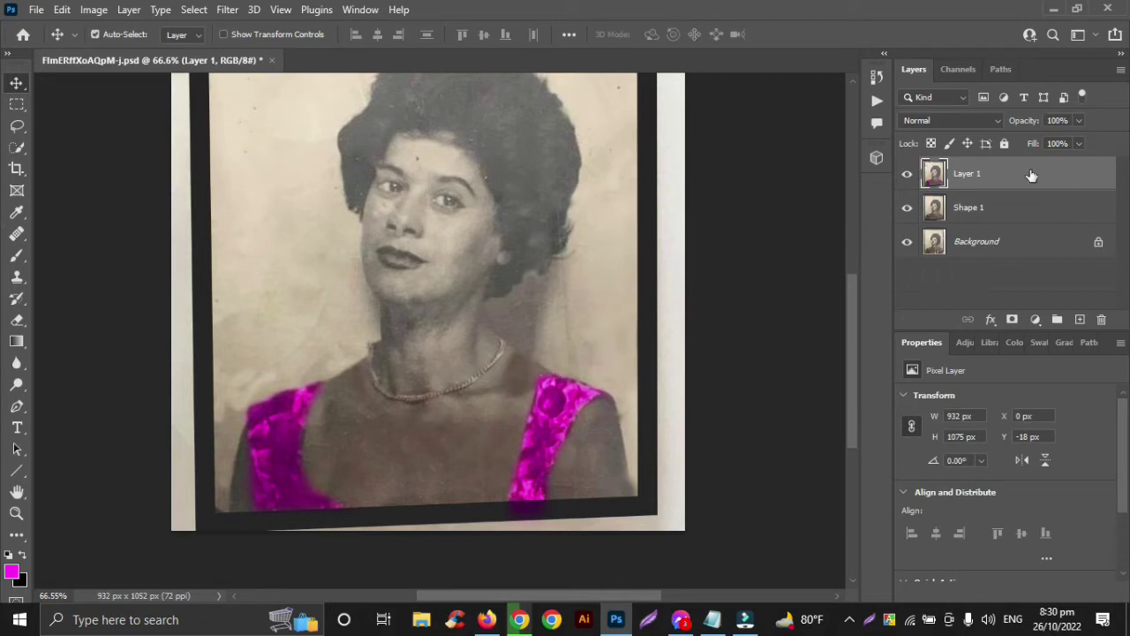
Add a Solid Color fill layer in a light orange skin tone and invert its mask to black.
left_click(1081, 320)
key("ctrl+z")
left_click(1035, 319)
left_click(1033, 24)
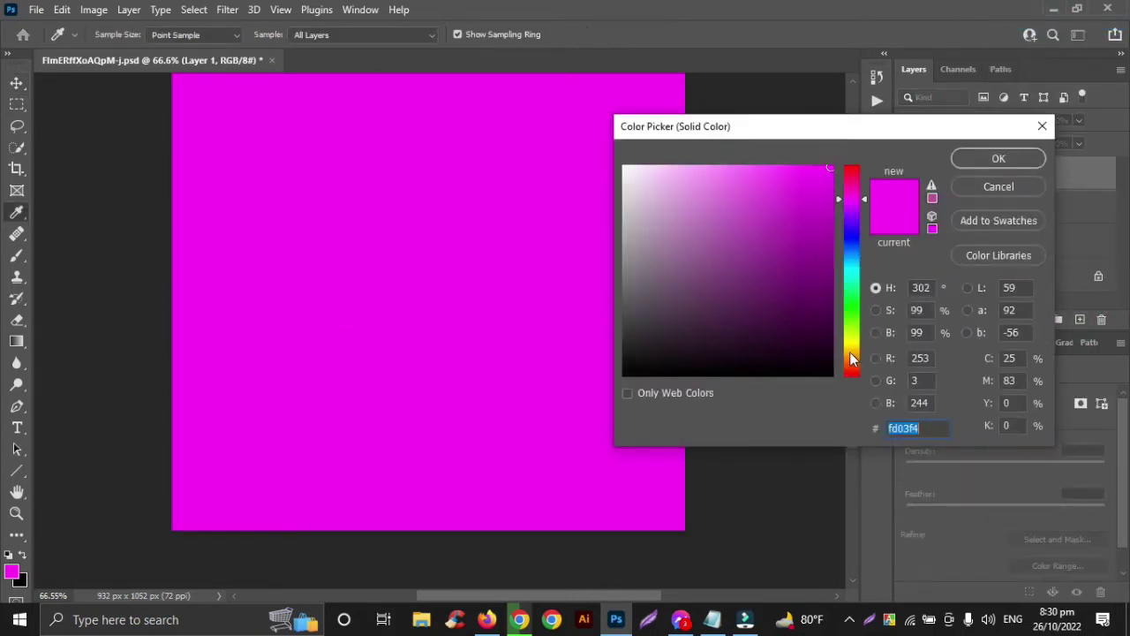
left_click(850, 358)
type("f6b87b")
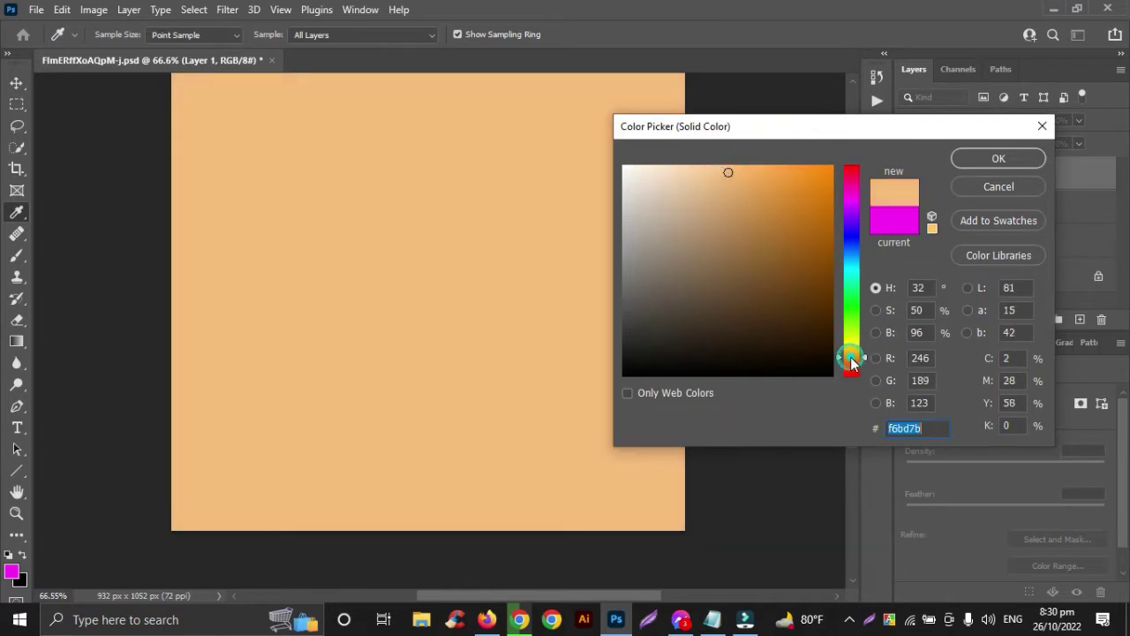
left_click(851, 360)
left_click(749, 168)
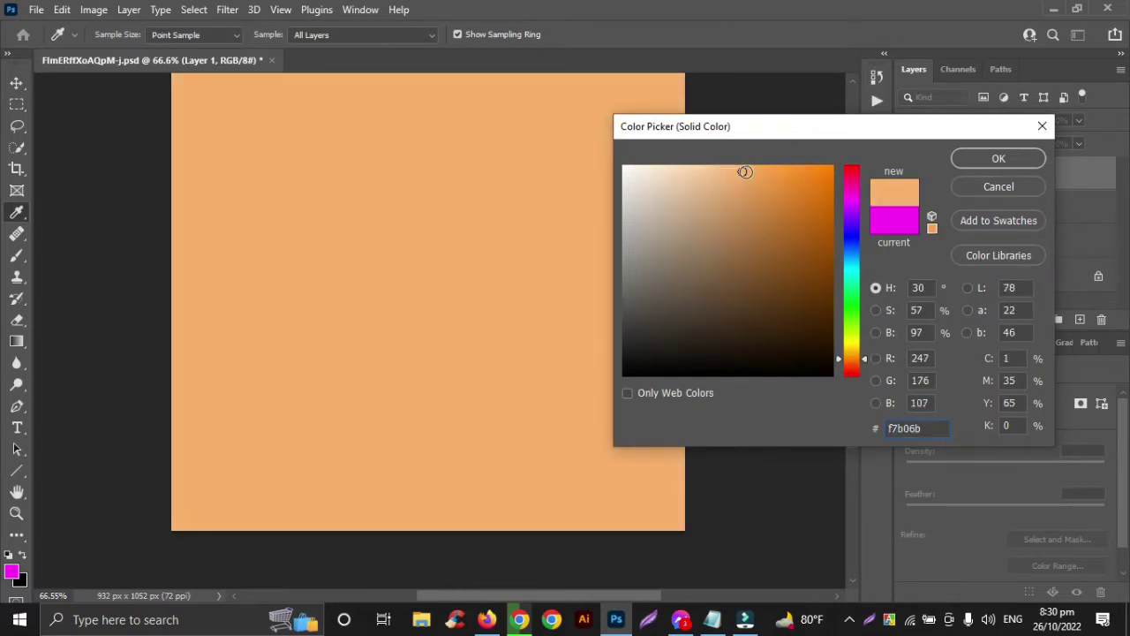
left_click_drag(706, 169, 717, 168)
left_click(845, 362)
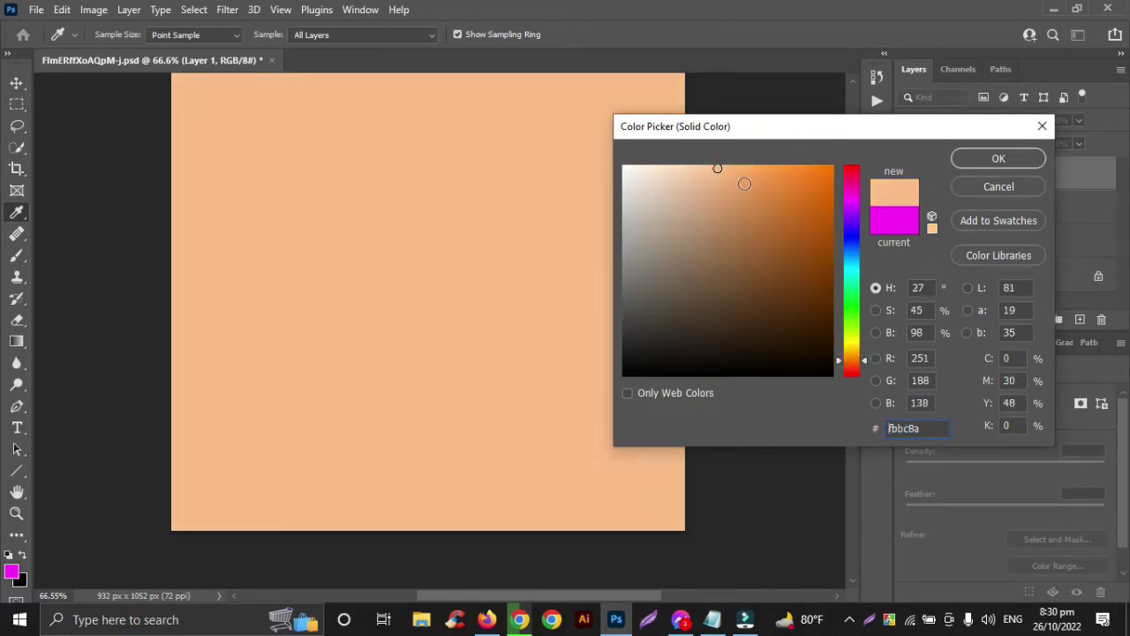
left_click(741, 171)
left_click(996, 159)
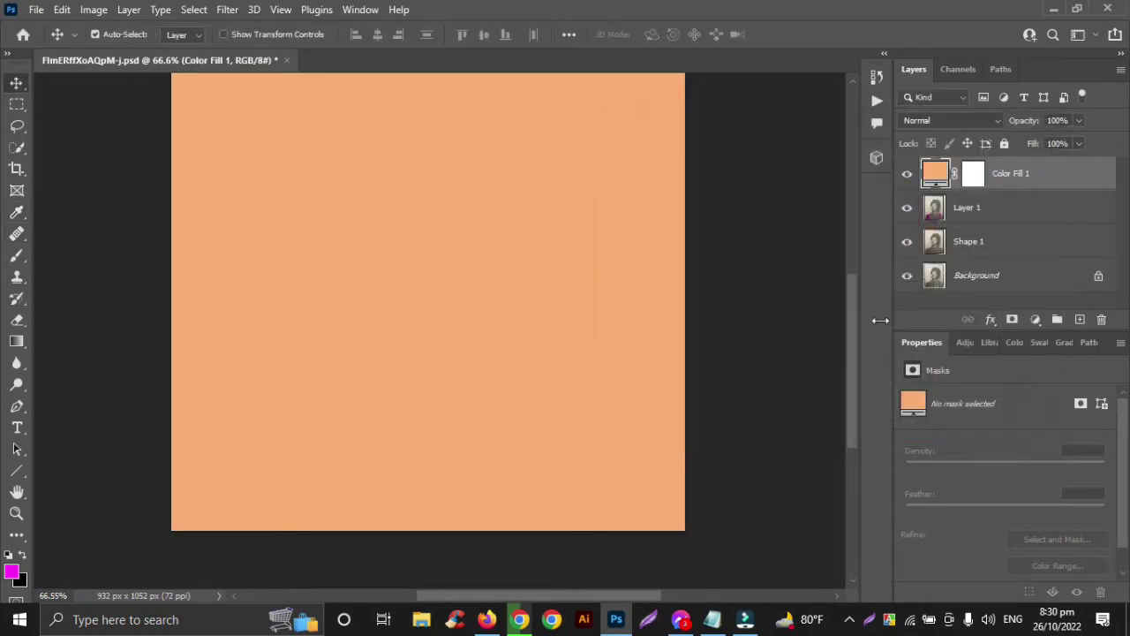
left_click(974, 180)
key("ctrl+i")
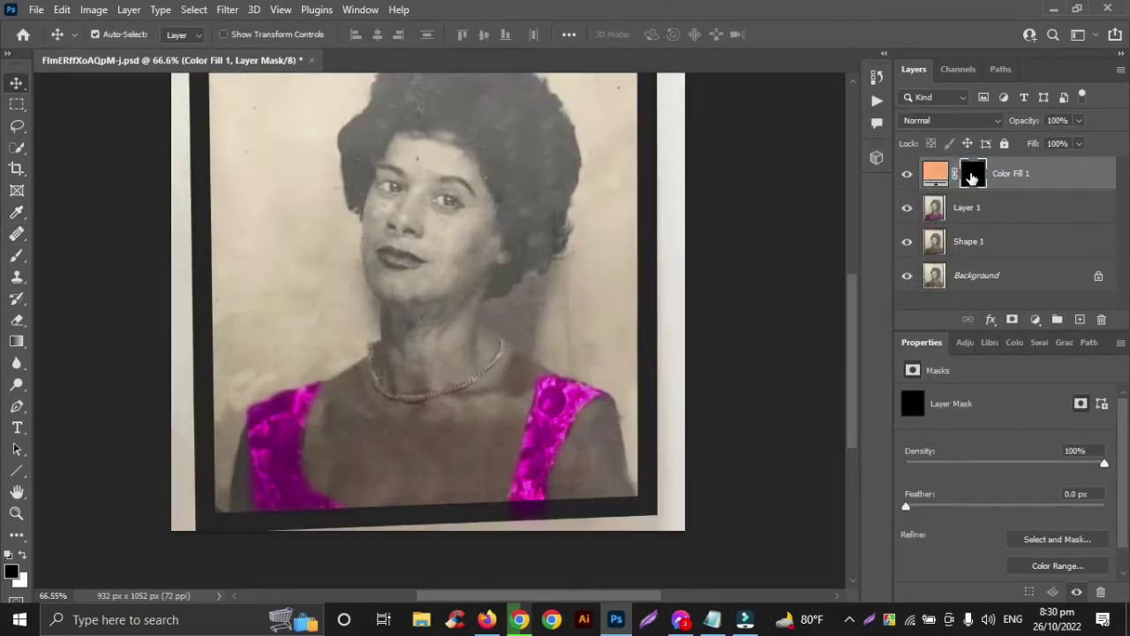
Reveal the skin-tone fill over the chest and right shoulder by painting its mask with a white 100 px brush.
left_click(17, 255)
scroll(465, 401, "down", 2)
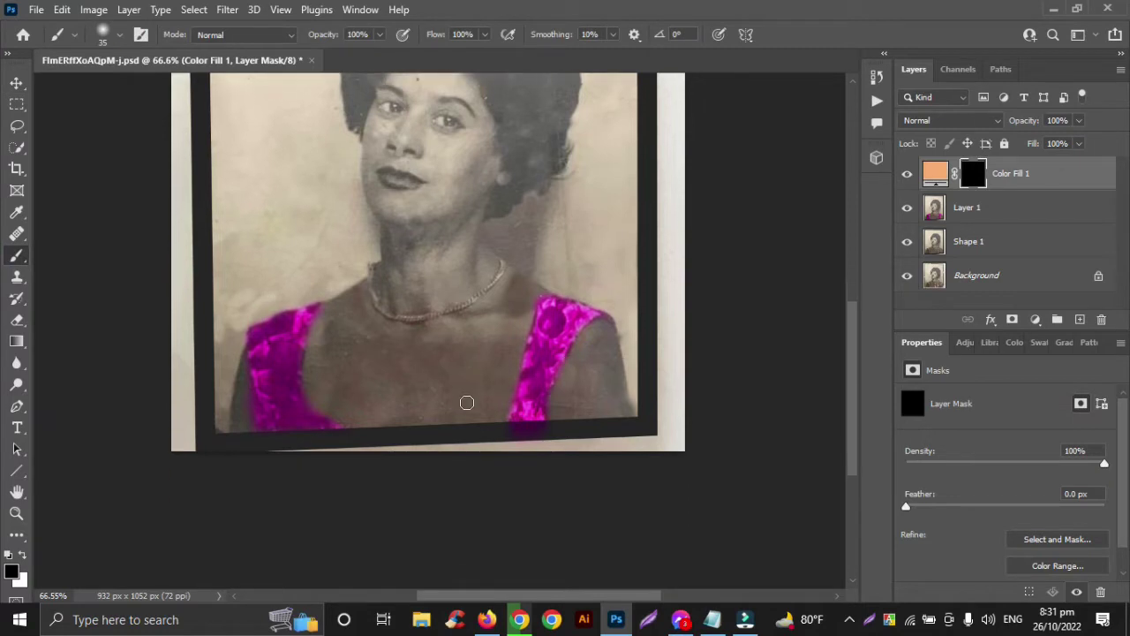
scroll(468, 399, "up", 4)
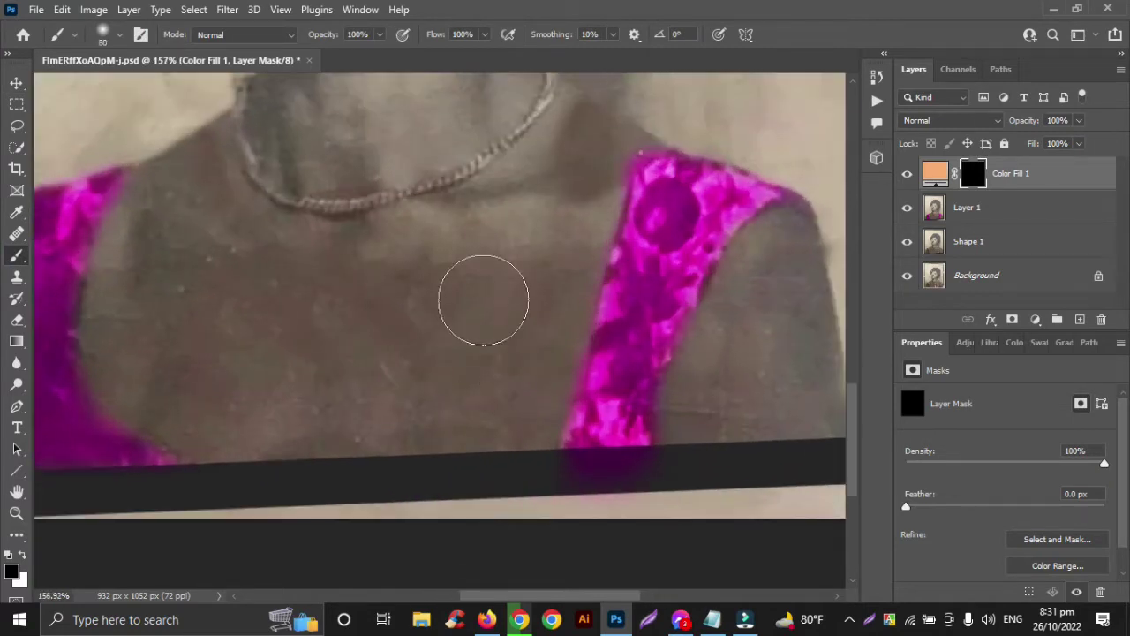
key("bracketright")
key("bracketright")
left_click(22, 554)
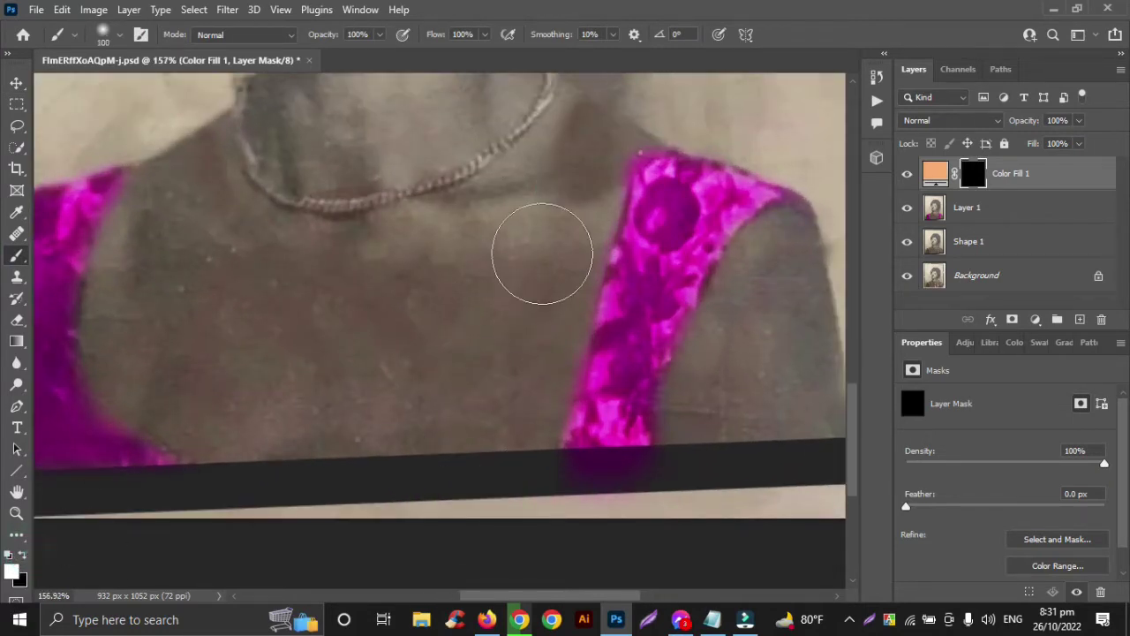
mouse_move(542, 254)
left_mouse_down()
mouse_move(479, 424)
mouse_move(561, 244)
mouse_move(512, 411)
mouse_move(586, 148)
mouse_move(400, 375)
mouse_move(443, 208)
mouse_move(555, 208)
mouse_move(631, 163)
mouse_move(558, 283)
mouse_move(775, 415)
mouse_move(792, 460)
mouse_move(808, 442)
mouse_move(699, 344)
mouse_move(674, 243)
mouse_move(588, 361)
mouse_move(596, 413)
mouse_move(615, 406)
mouse_move(698, 425)
mouse_move(606, 442)
left_mouse_up()
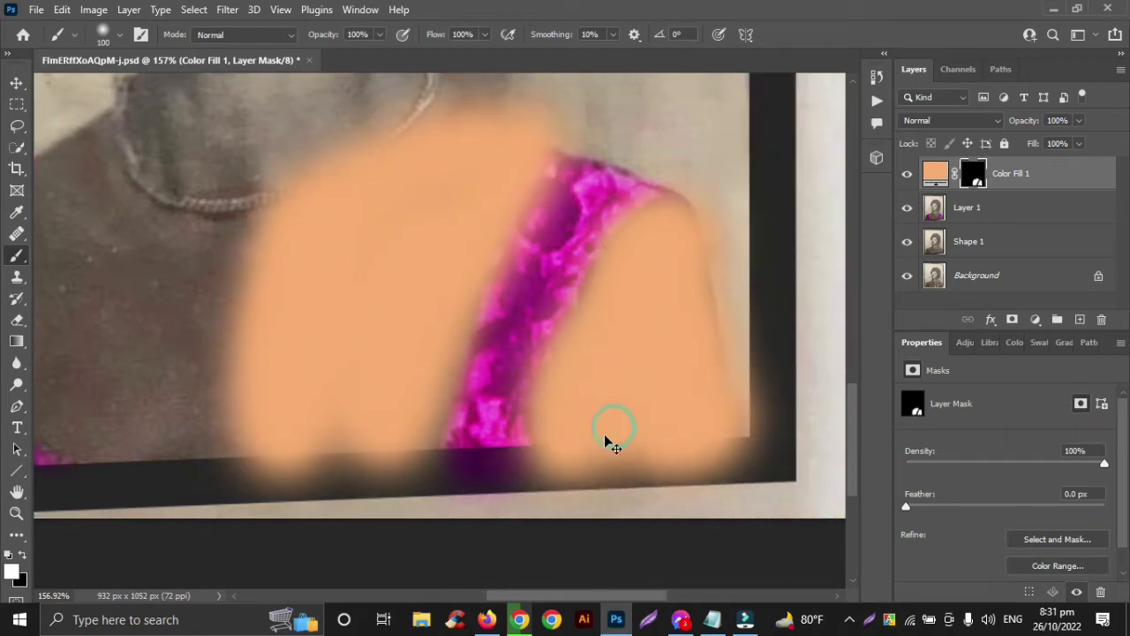
scroll(600, 433, "left", 5)
mouse_move(575, 136)
left_mouse_down()
mouse_move(320, 169)
mouse_move(240, 218)
mouse_move(209, 342)
mouse_move(257, 416)
mouse_move(416, 450)
mouse_move(373, 229)
mouse_move(389, 264)
mouse_move(468, 197)
mouse_move(287, 336)
mouse_move(364, 345)
mouse_move(285, 389)
mouse_move(553, 421)
left_mouse_up()
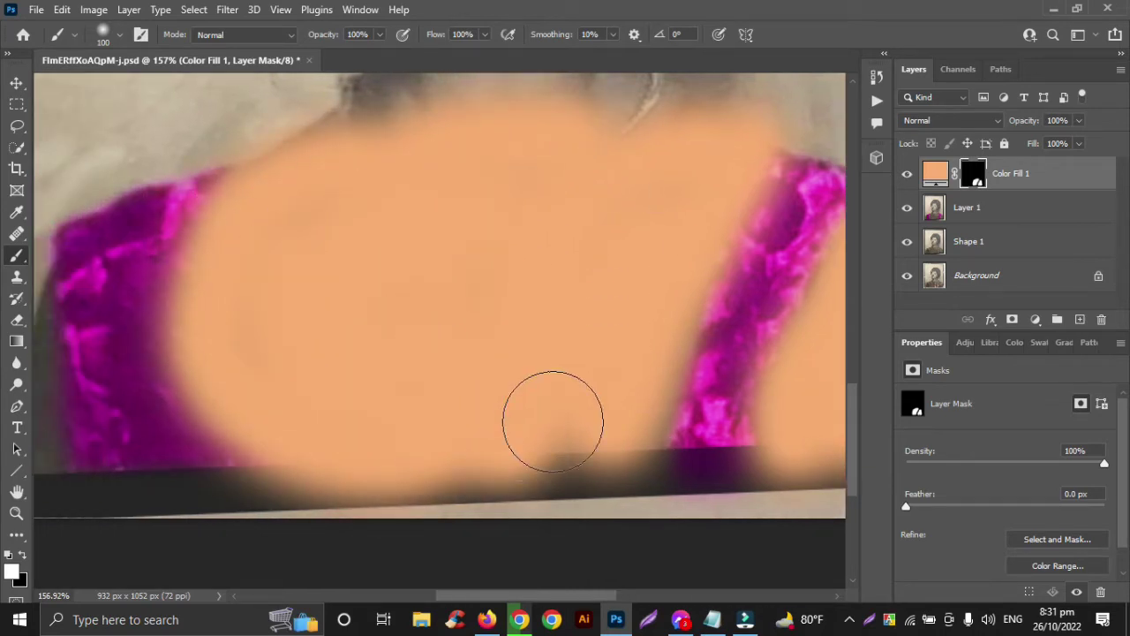
Paint the fill mask white over the whole face, the neck and the left side of the neckline.
scroll(553, 422, "up", 7)
mouse_move(528, 170)
left_mouse_down()
mouse_move(545, 296)
mouse_move(601, 354)
mouse_move(494, 264)
mouse_move(372, 445)
mouse_move(396, 457)
mouse_move(446, 129)
mouse_move(406, 146)
mouse_move(395, 260)
mouse_move(436, 242)
mouse_move(451, 199)
mouse_move(401, 226)
mouse_move(428, 166)
mouse_move(533, 182)
mouse_move(624, 338)
mouse_move(606, 536)
mouse_move(666, 433)
left_mouse_up()
scroll(436, 241, "up", 5)
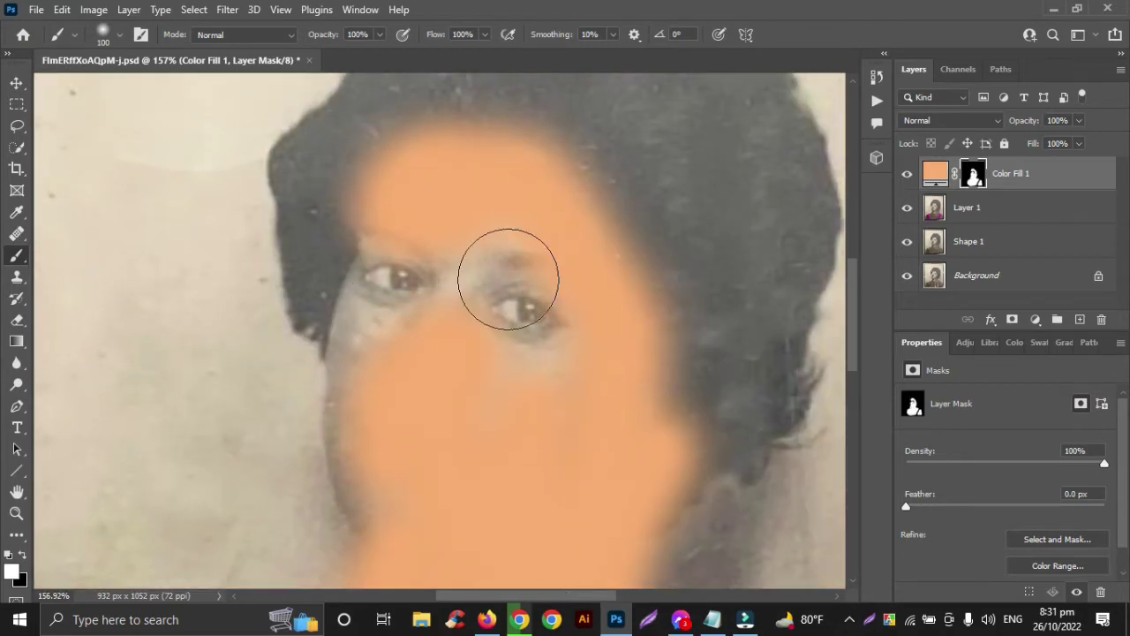
mouse_move(508, 279)
left_mouse_down()
mouse_move(374, 307)
mouse_move(477, 337)
mouse_move(422, 317)
mouse_move(382, 262)
mouse_move(361, 467)
left_mouse_up()
scroll(401, 402, "down", 5)
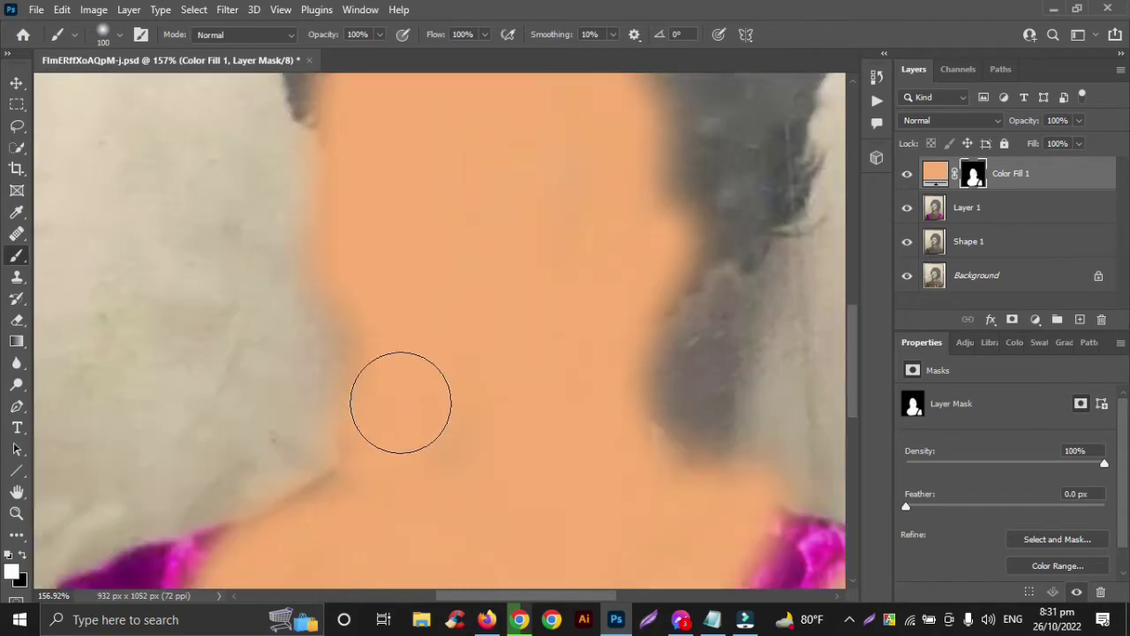
scroll(400, 403, "down", 3)
mouse_move(345, 298)
left_mouse_down()
mouse_move(277, 352)
mouse_move(454, 368)
mouse_move(373, 399)
left_mouse_up()
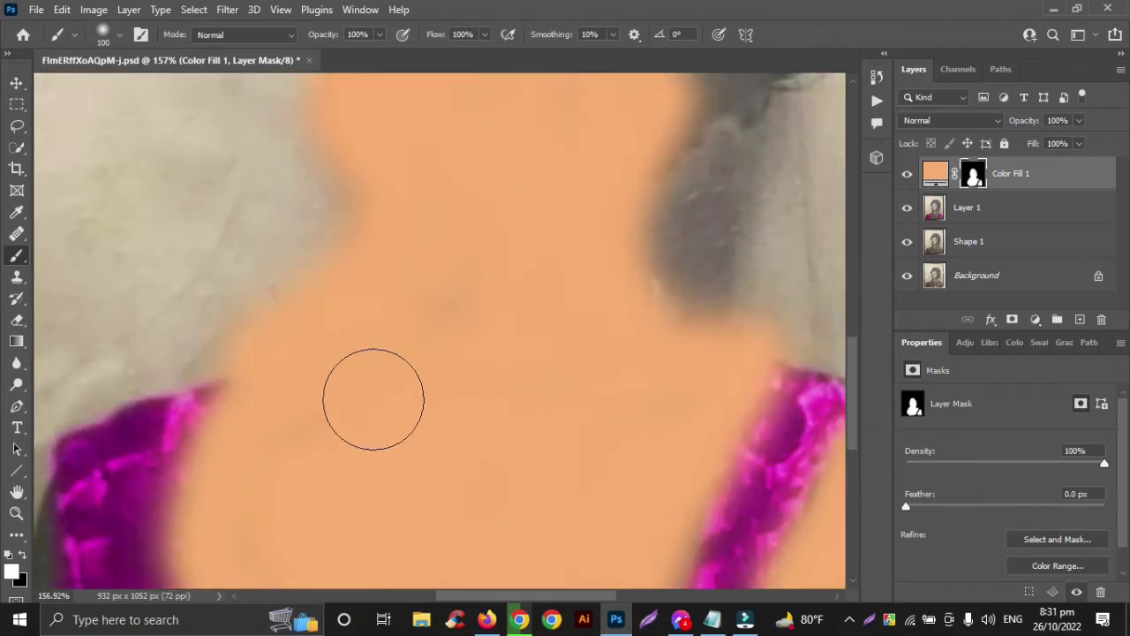
Paint the Color Fill 1 mask white over the arm beside the left dress strap using a 60 px brush.
scroll(373, 399, "down", 5)
scroll(374, 399, "left", 3)
key("bracketleft")
key("bracketleft")
key("bracketleft")
key("bracketleft")
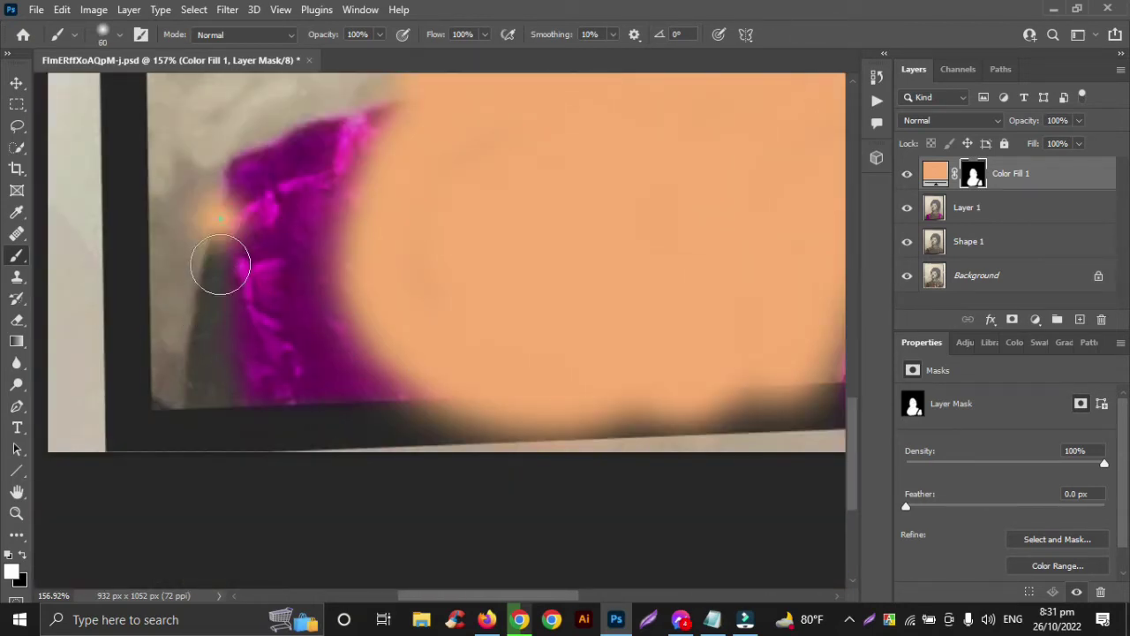
mouse_move(220, 265)
left_mouse_down()
mouse_move(194, 389)
mouse_move(168, 402)
left_mouse_up()
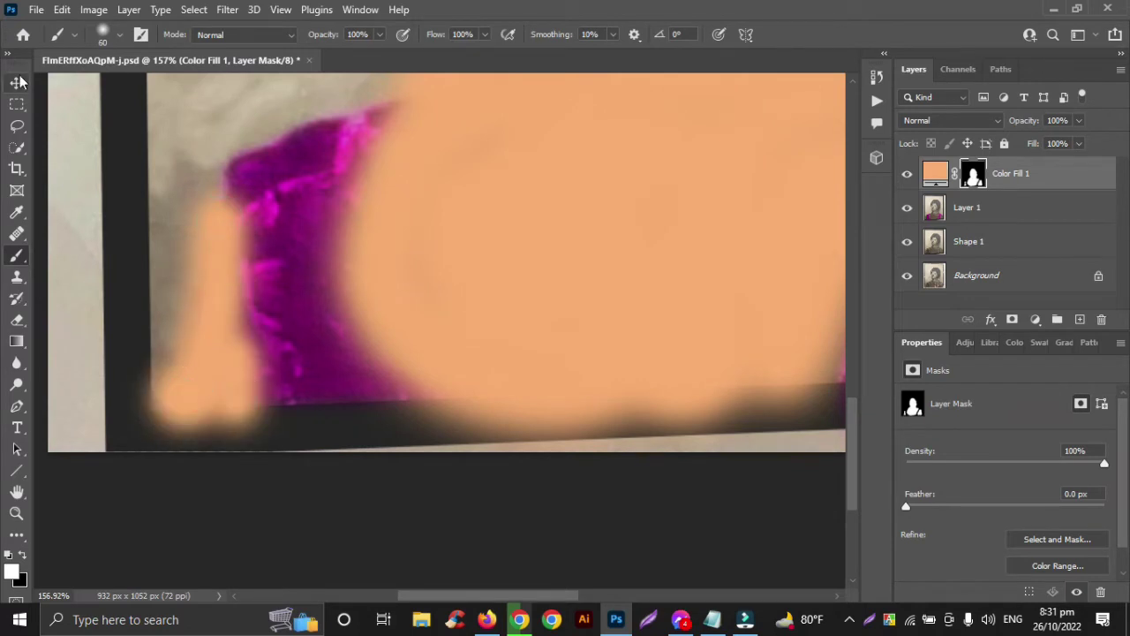
Set the blend mode of the Color Fill 1 layer to Soft Light.
left_click(19, 81)
scroll(513, 244, "down", 5)
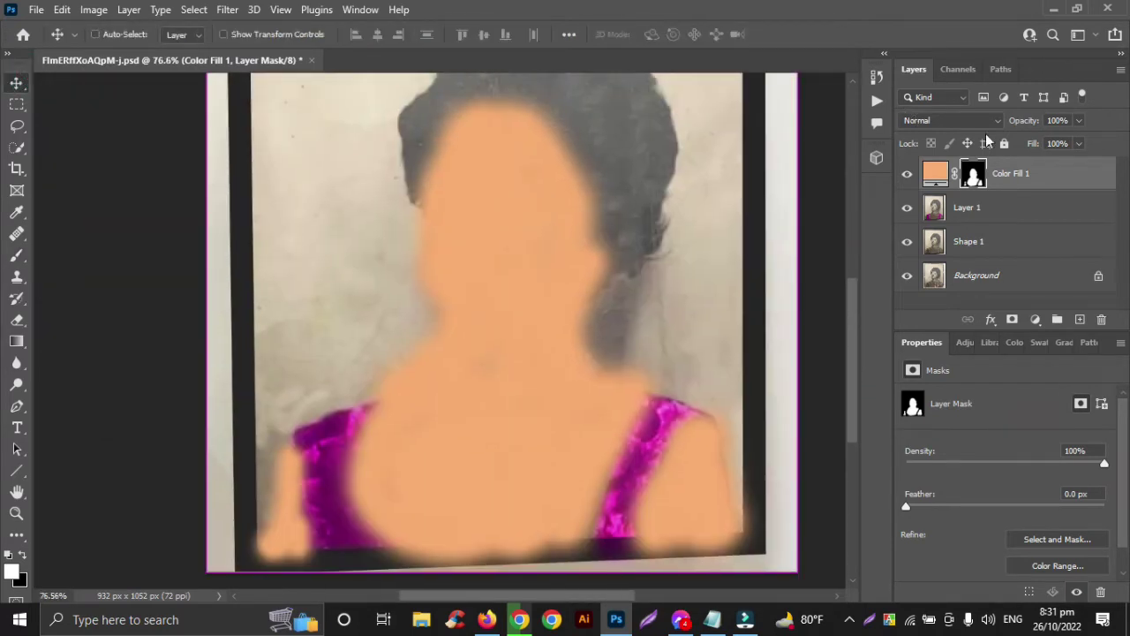
left_click(962, 120)
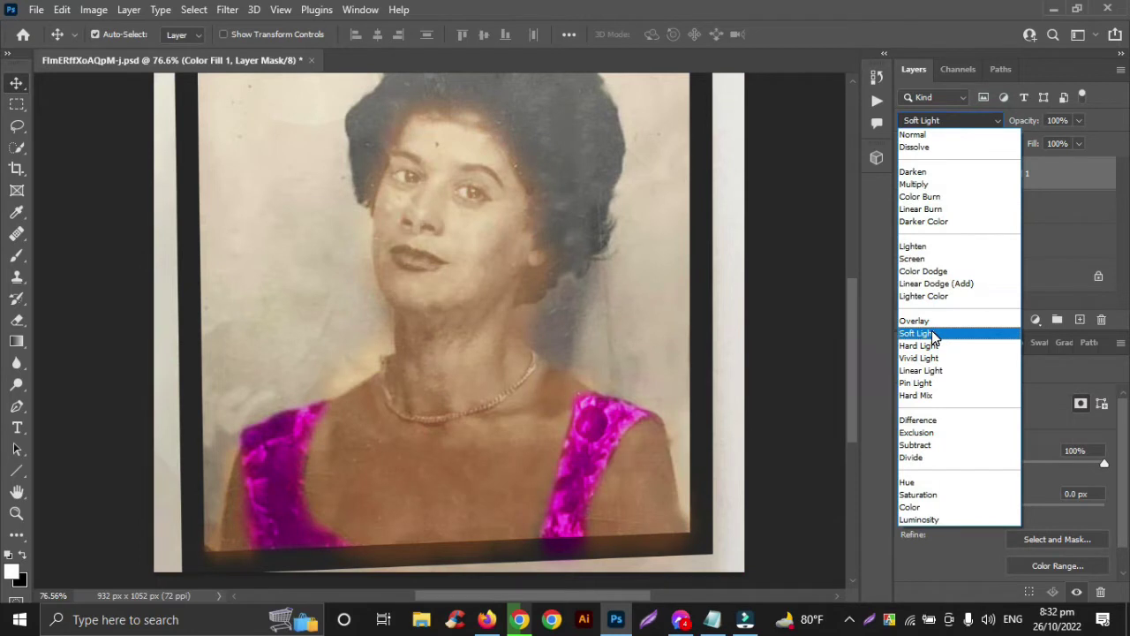
left_click(932, 333)
key("ctrl+j")
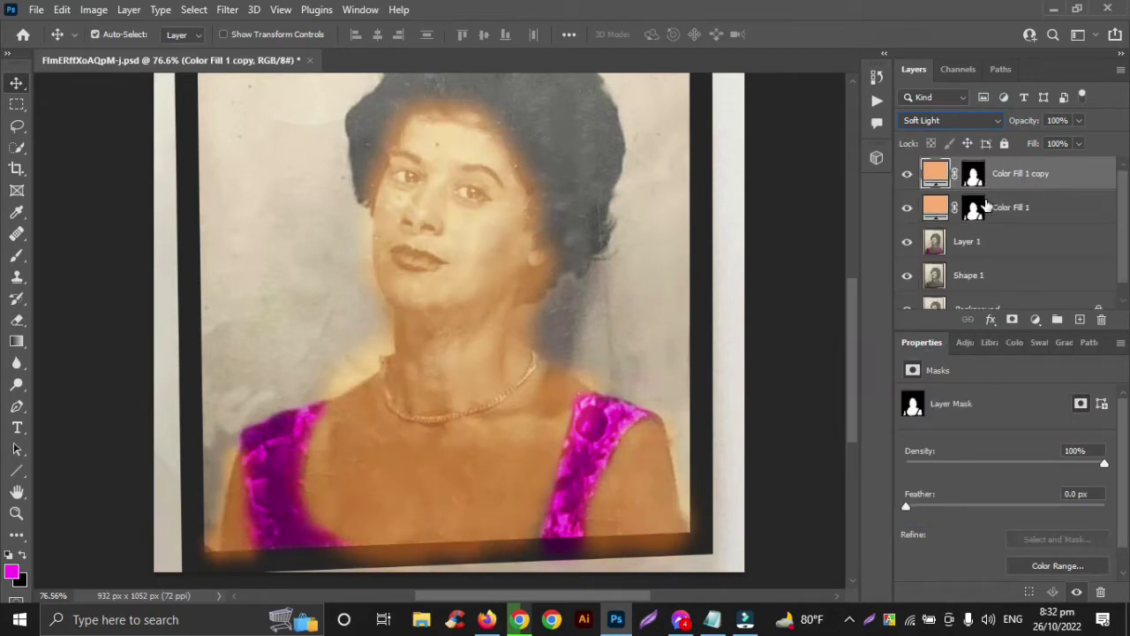
key("ctrl+z")
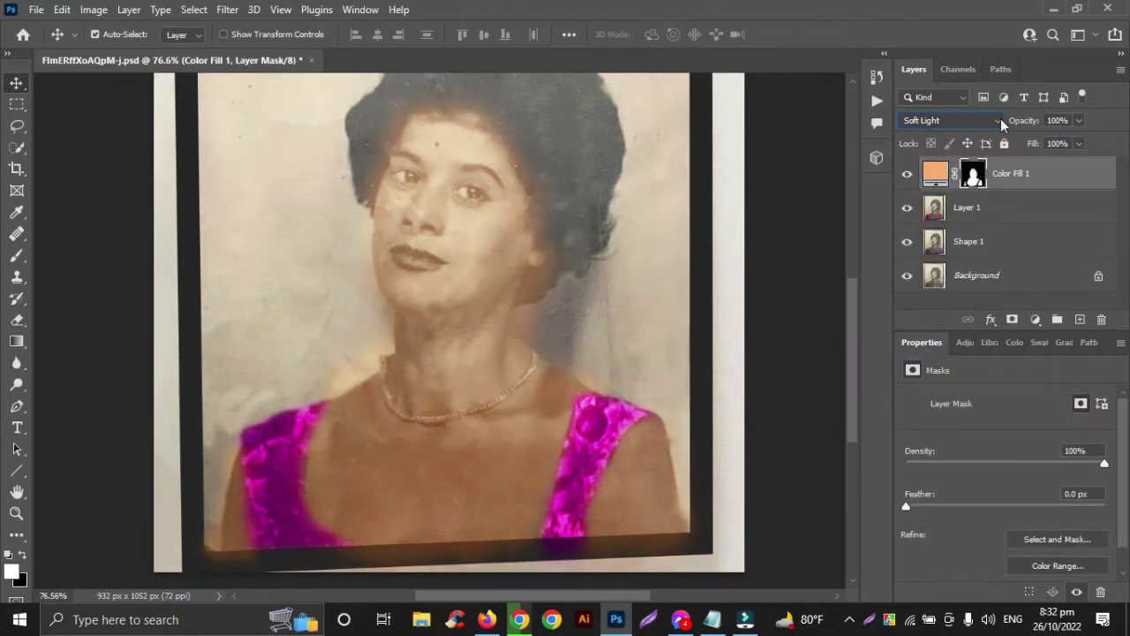
Paint the fill mask black over the hair and background beside the right side of the neck with the 60 px brush.
key("b")
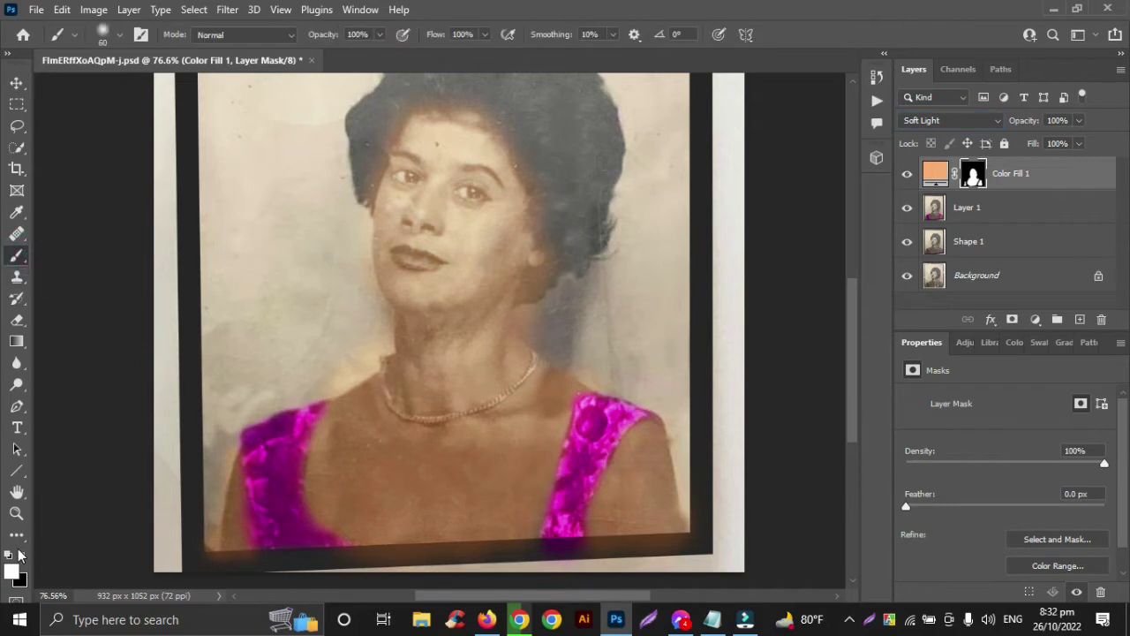
scroll(548, 335, "up", 3)
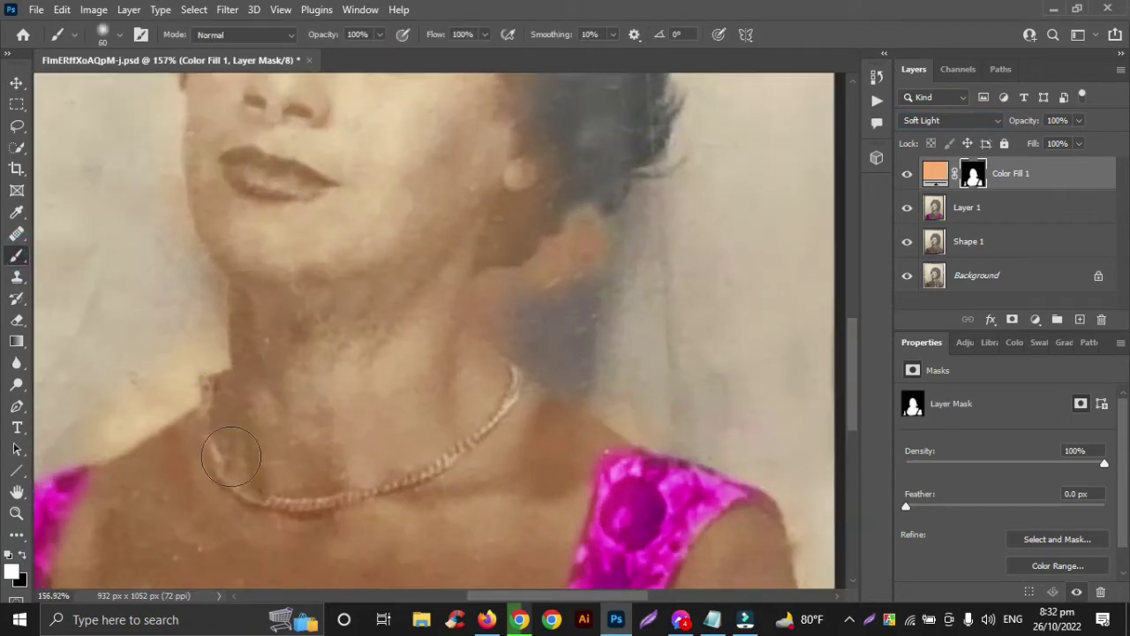
left_click(23, 553)
mouse_move(601, 256)
left_mouse_down()
mouse_move(550, 285)
mouse_move(485, 265)
mouse_move(522, 299)
mouse_move(522, 267)
mouse_move(504, 240)
mouse_move(521, 328)
mouse_move(517, 252)
mouse_move(544, 230)
mouse_move(508, 234)
left_mouse_up()
left_click(502, 239)
left_click(515, 252)
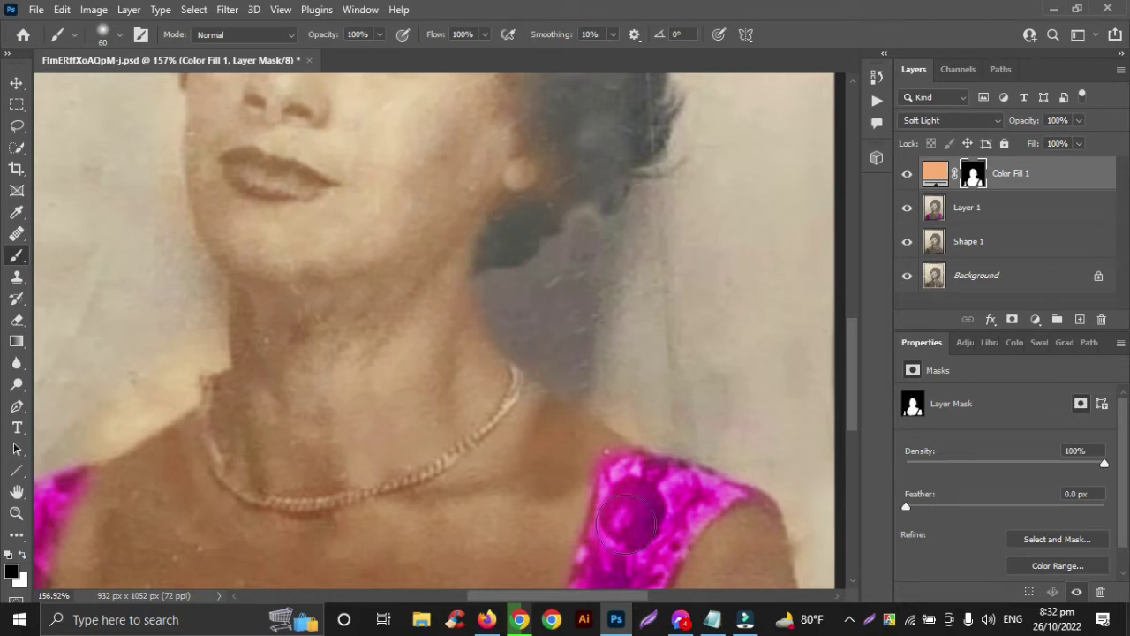
mouse_move(635, 206)
left_mouse_down()
mouse_move(520, 222)
mouse_move(661, 433)
mouse_move(575, 373)
mouse_move(643, 401)
left_mouse_up()
Mask the skin tone off the right dress strap and the dark frame beside the right arm.
scroll(719, 454, "down", 5)
scroll(720, 455, "right", 4)
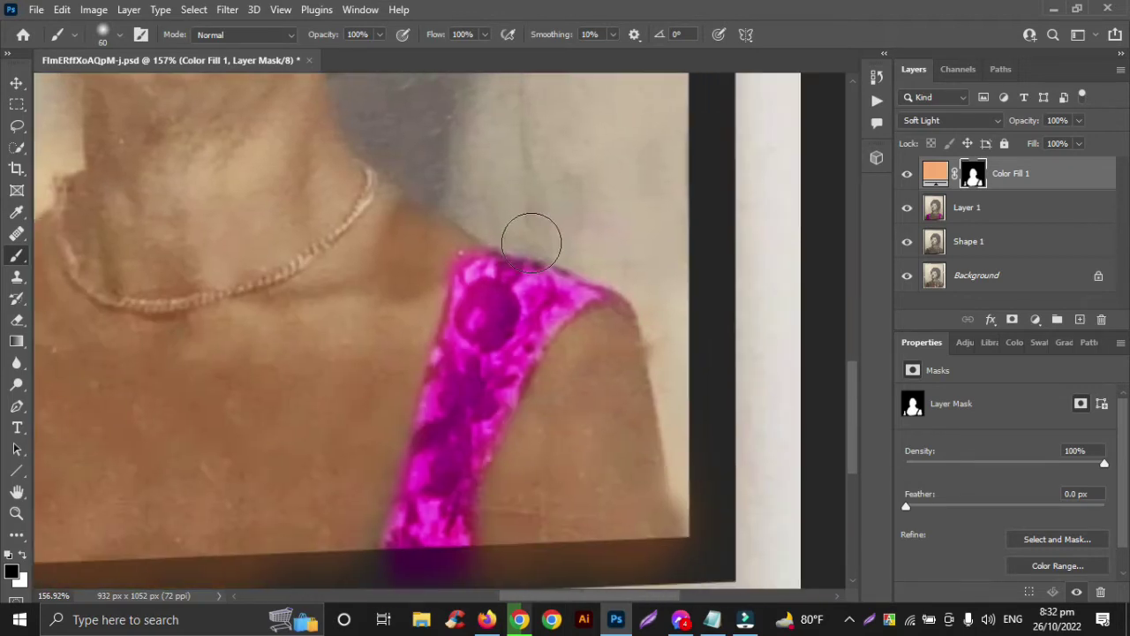
left_click(480, 311)
left_click(441, 454)
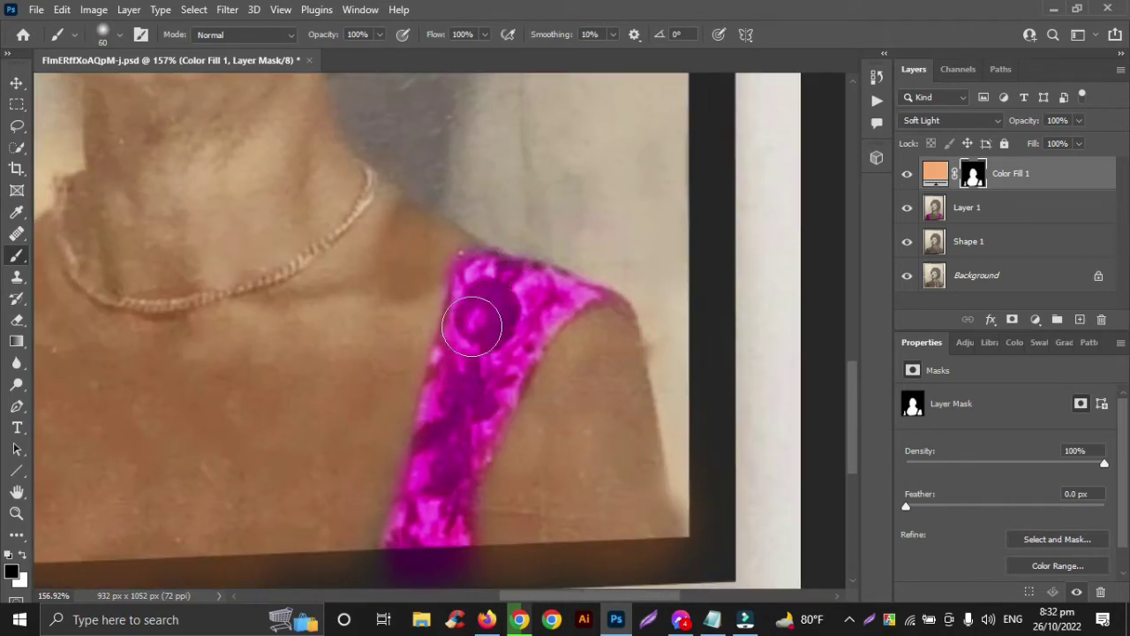
left_click(474, 321)
left_click(446, 426)
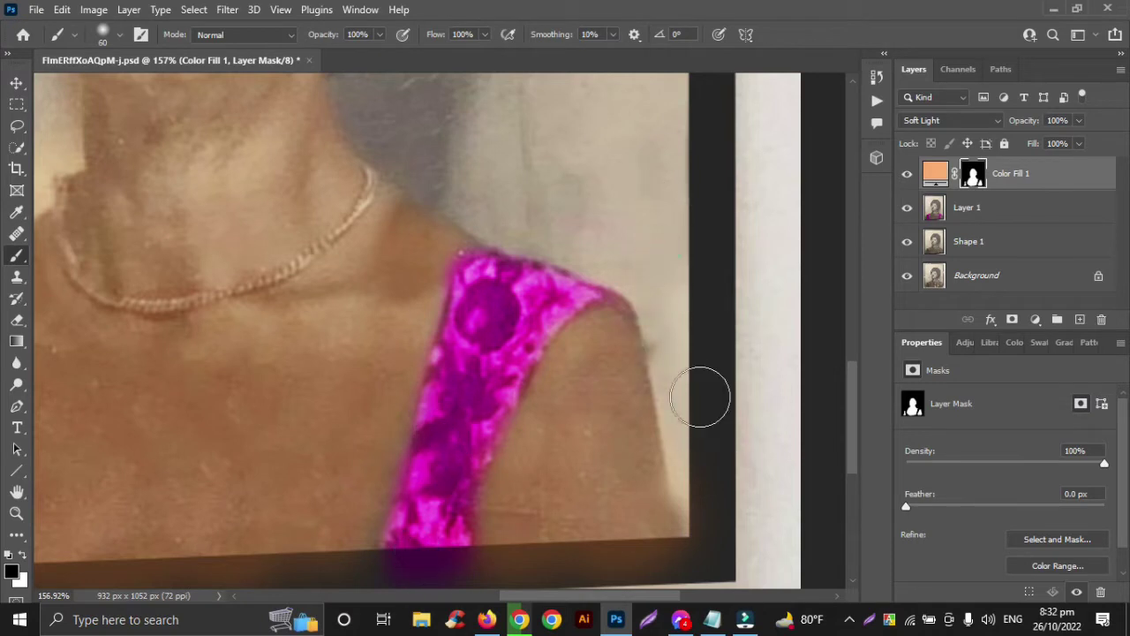
left_click(717, 486)
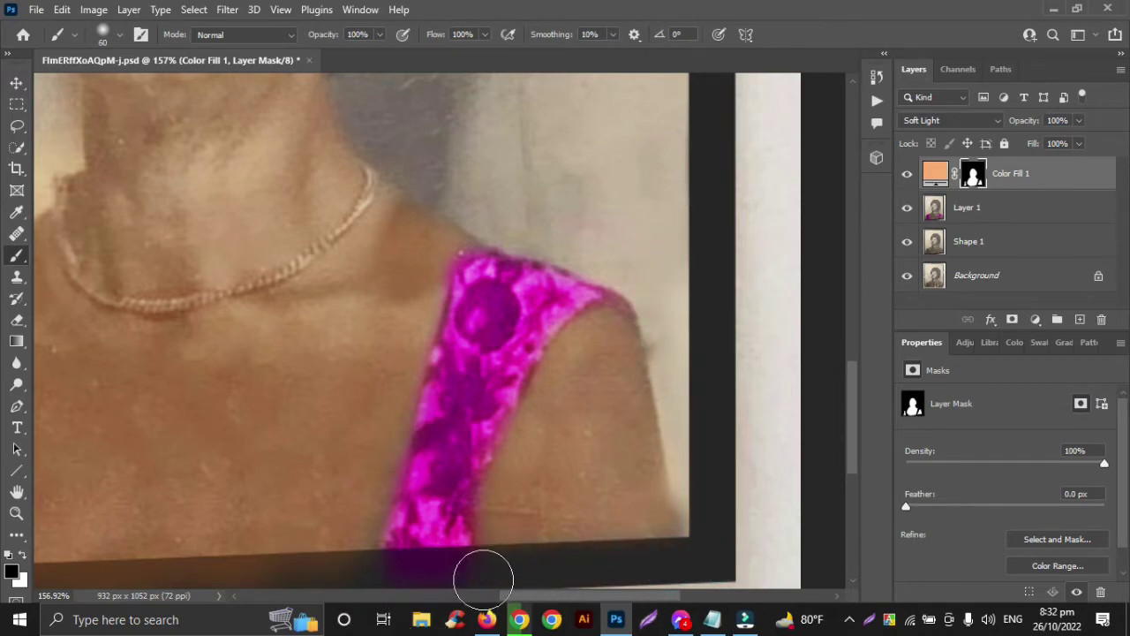
Mask the skin tone off the frame's bottom border and the left dress strap.
scroll(512, 575, "left", 5)
scroll(512, 576, "down", 5)
left_click_drag(729, 378, 186, 393)
scroll(167, 359, "up", 3)
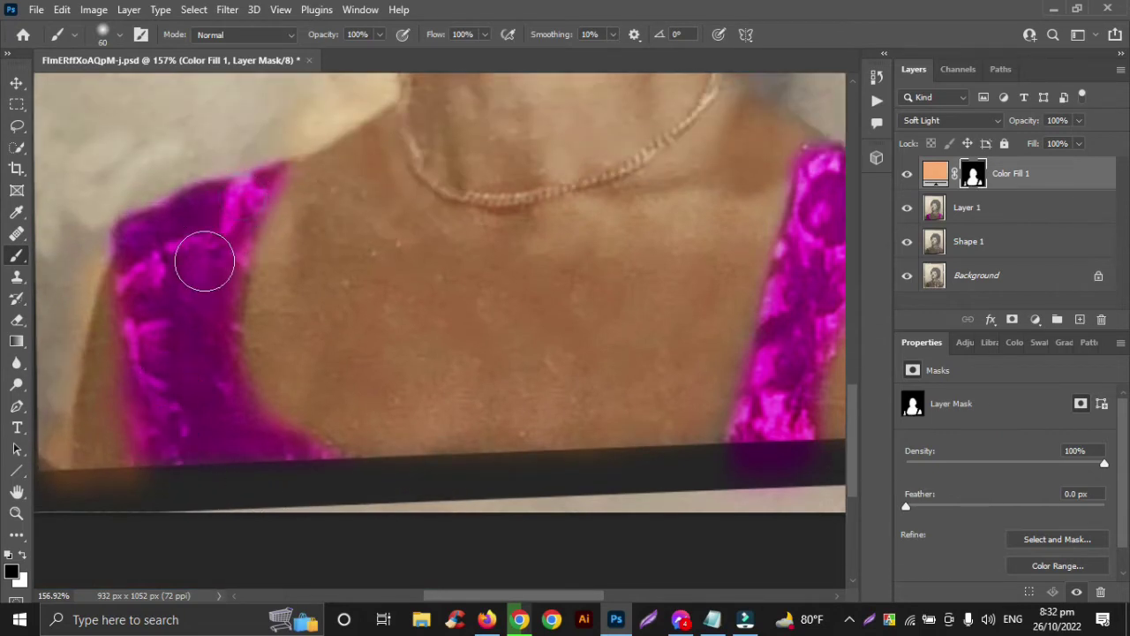
left_click(220, 415)
mouse_move(204, 413)
left_mouse_down()
mouse_move(234, 438)
mouse_move(147, 258)
mouse_move(167, 394)
mouse_move(202, 424)
left_mouse_up()
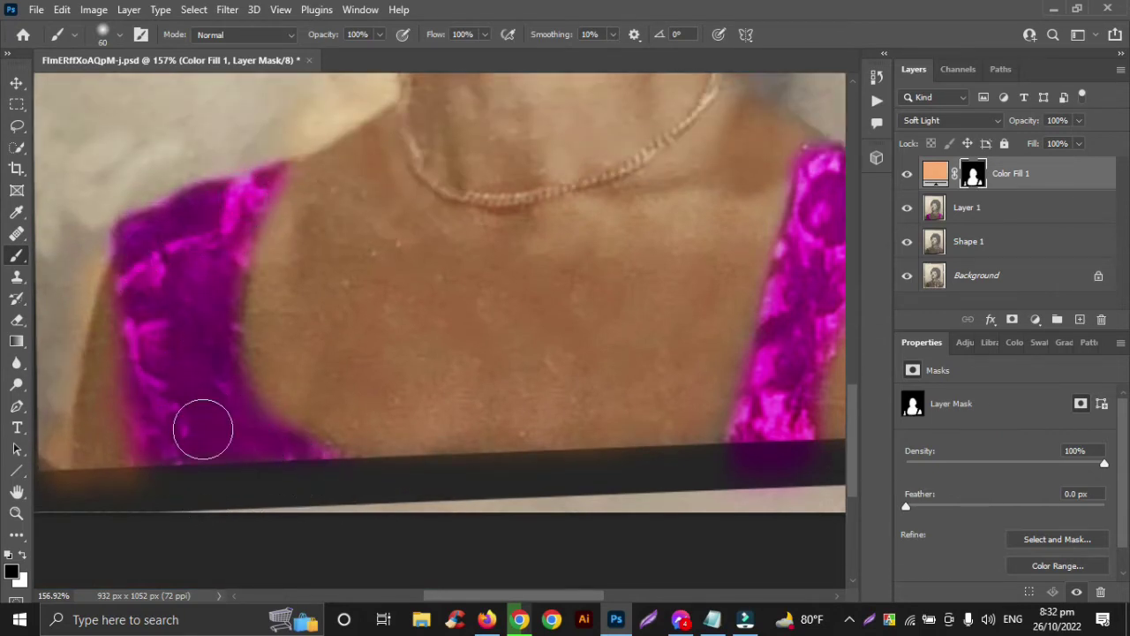
Clear the skin tone from the background beside the left arm, above the left shoulder and next to the neck.
scroll(203, 423, "left", 4)
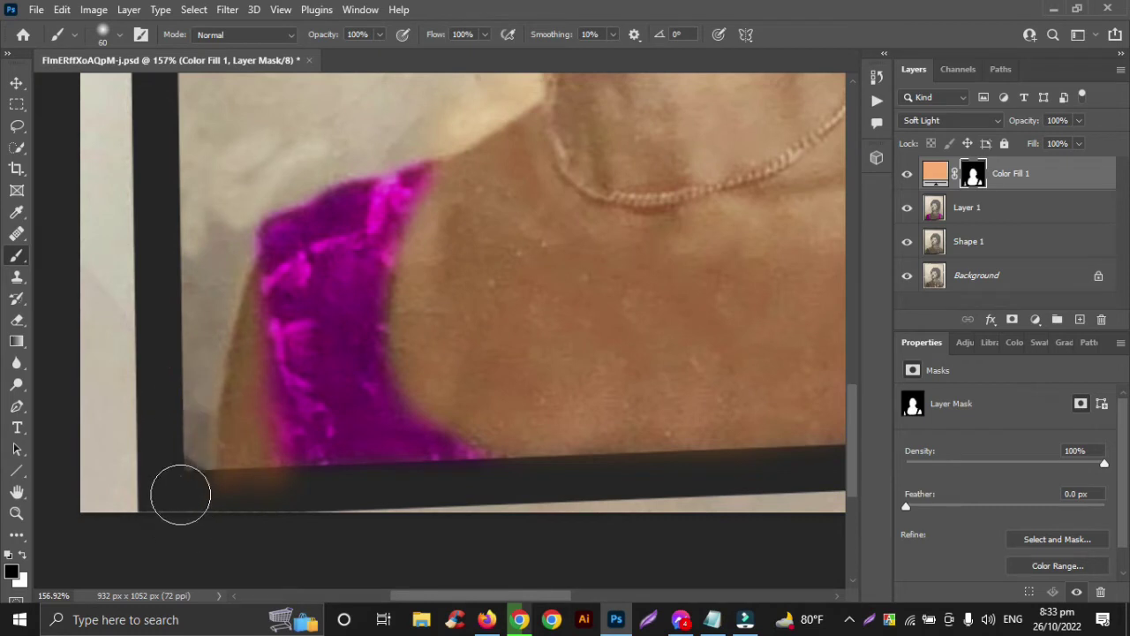
left_click_drag(194, 322, 175, 452)
scroll(175, 453, "up", 6)
left_click(525, 150)
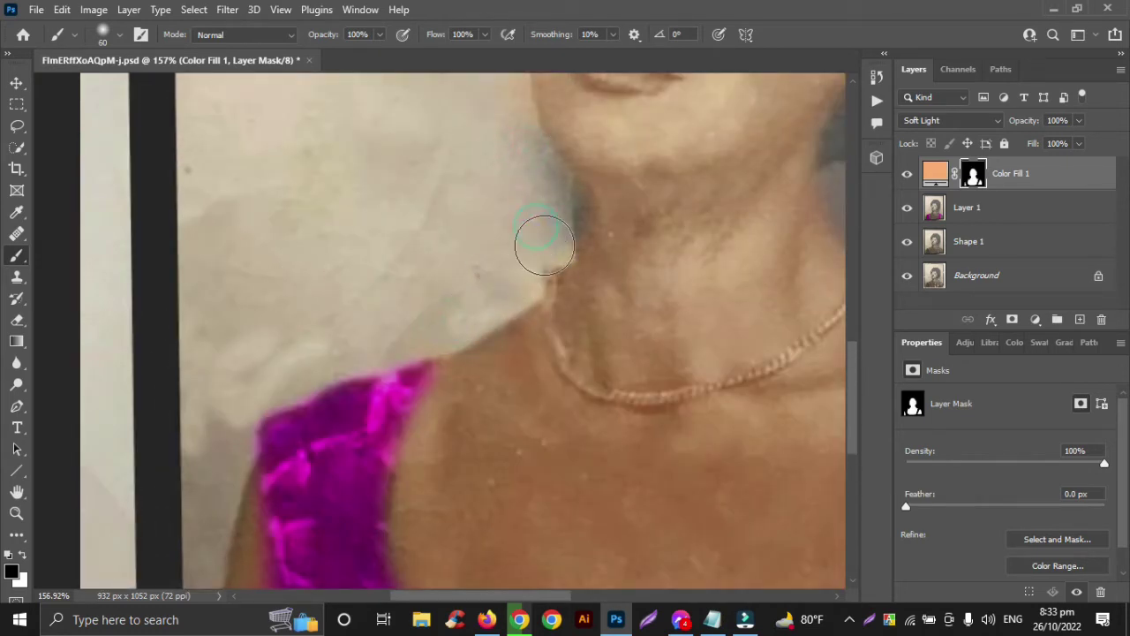
left_click(544, 244)
Paint the mask black along the left edge of the face, over the adjoining background and hair.
scroll(466, 222, "up", 9)
left_click(540, 126)
left_click(493, 200)
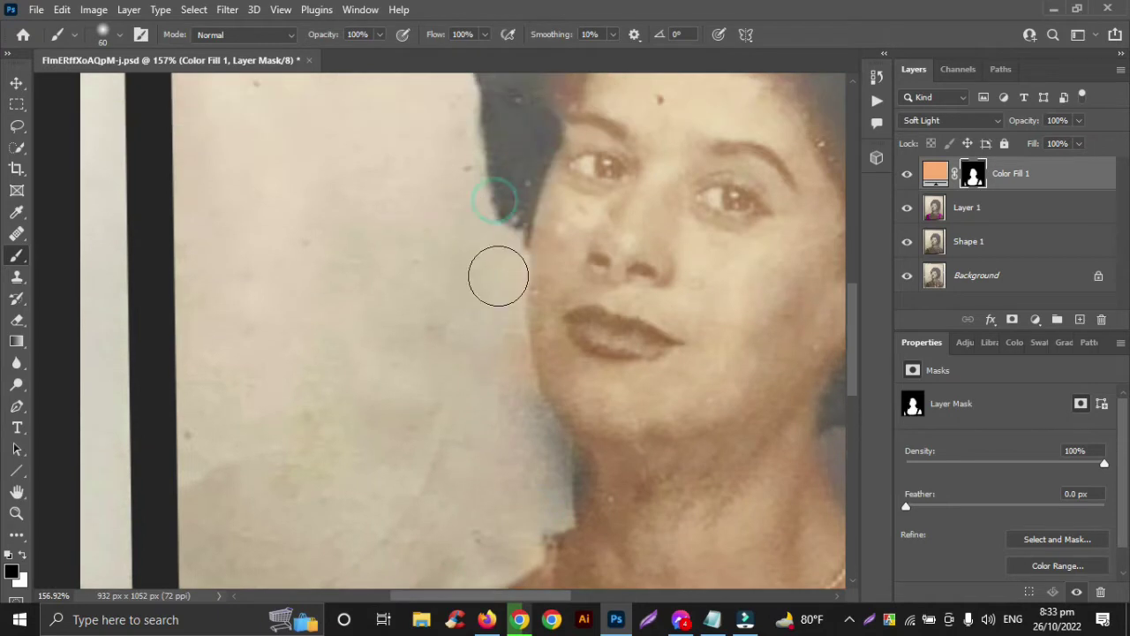
left_click(503, 374)
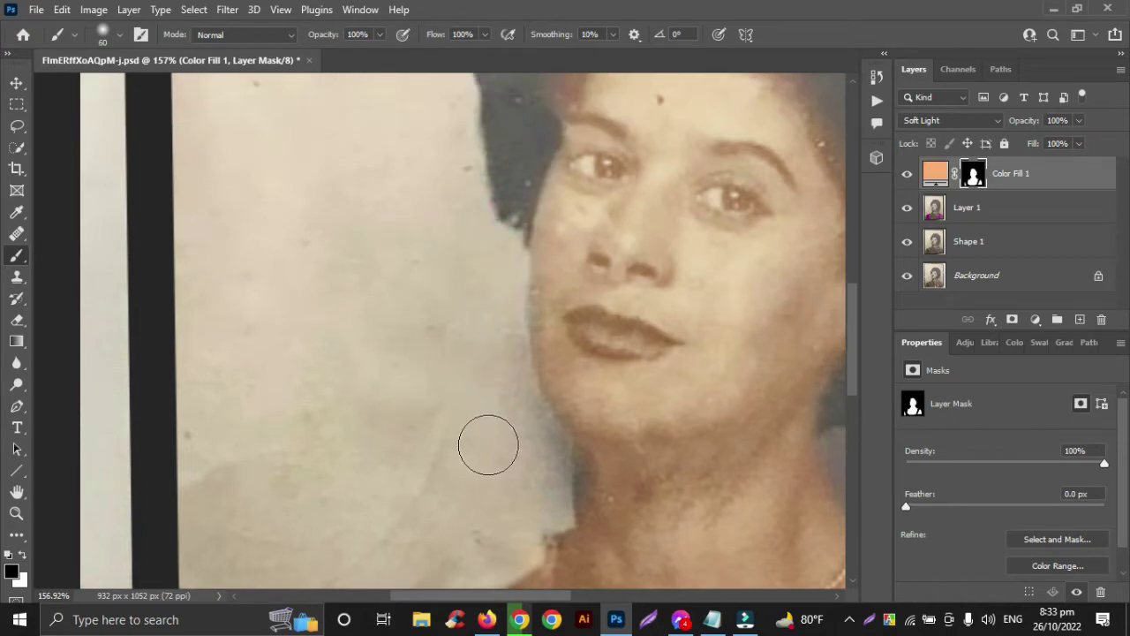
scroll(489, 445, "up", 5)
left_click(533, 267)
scroll(517, 297, "right", 3)
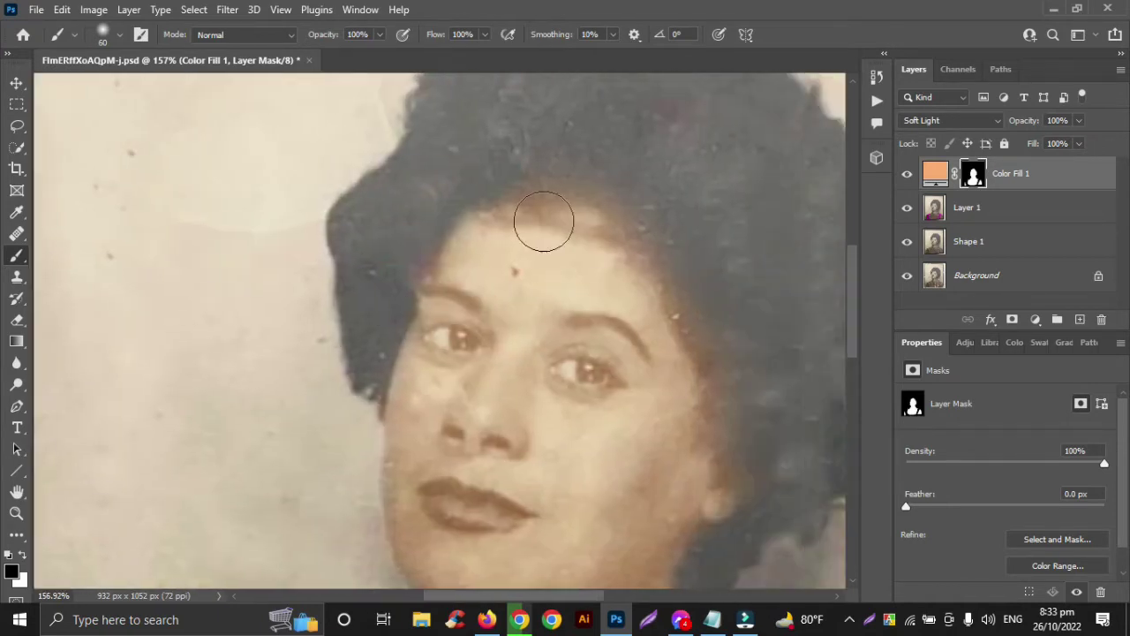
mouse_move(544, 221)
left_mouse_down()
mouse_move(550, 171)
mouse_move(650, 227)
left_mouse_up()
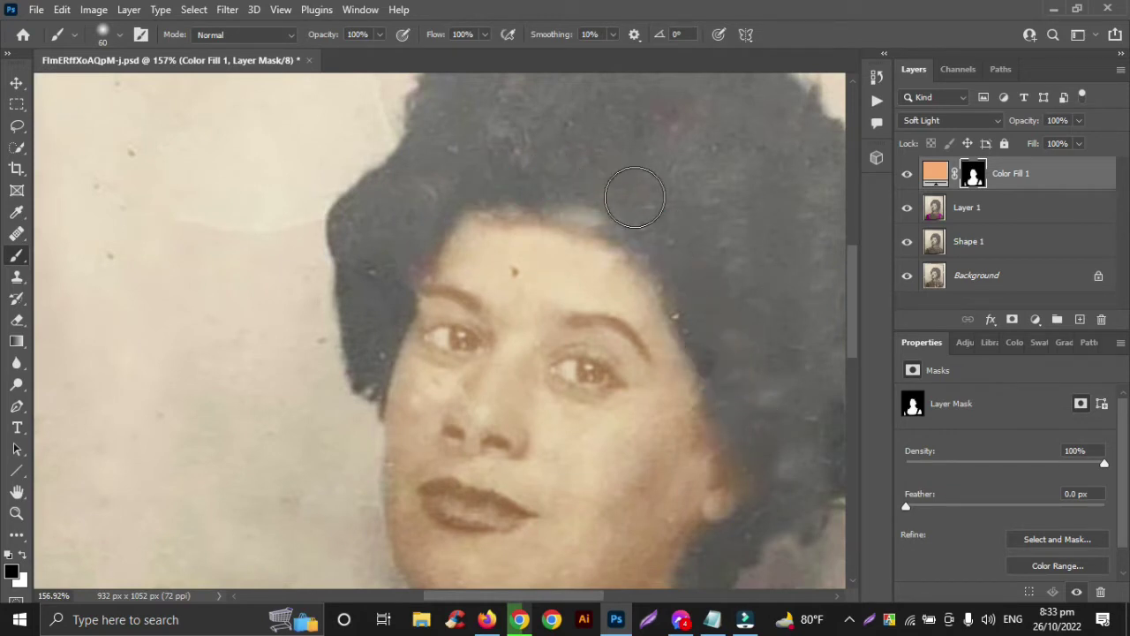
key("ctrl+z")
key("ctrl+z")
key("ctrl+z")
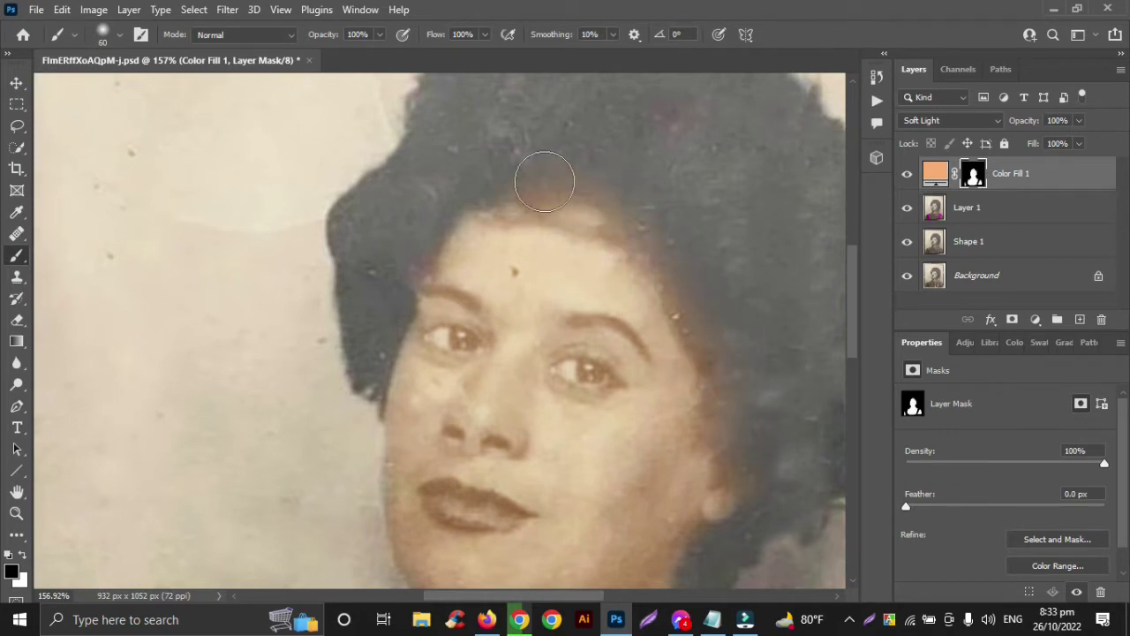
Set the brush opacity to 50% and soften the skin tone along the hairline from the forehead down to the right ear.
left_click(545, 182)
left_click_drag(378, 56, 340, 55)
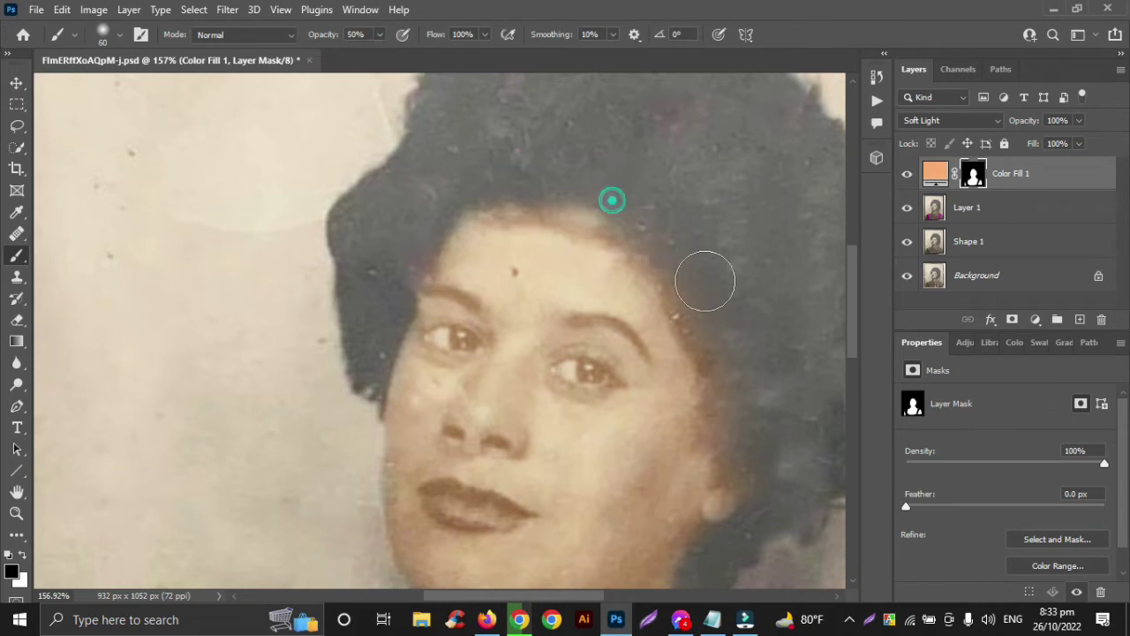
mouse_move(610, 199)
left_mouse_down()
mouse_move(694, 292)
mouse_move(769, 475)
left_mouse_up()
Compare the portrait with and without the Color Fill 1 layer by switching its visibility off and on.
scroll(713, 403, "down", 3)
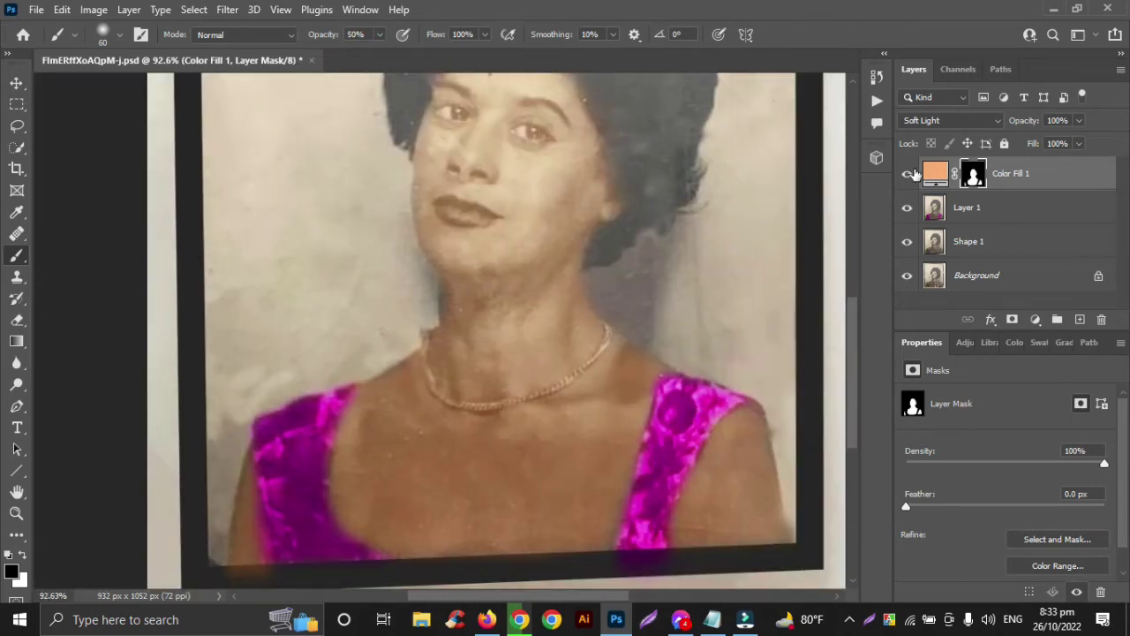
left_click(909, 174)
left_click(909, 174)
left_click(908, 174)
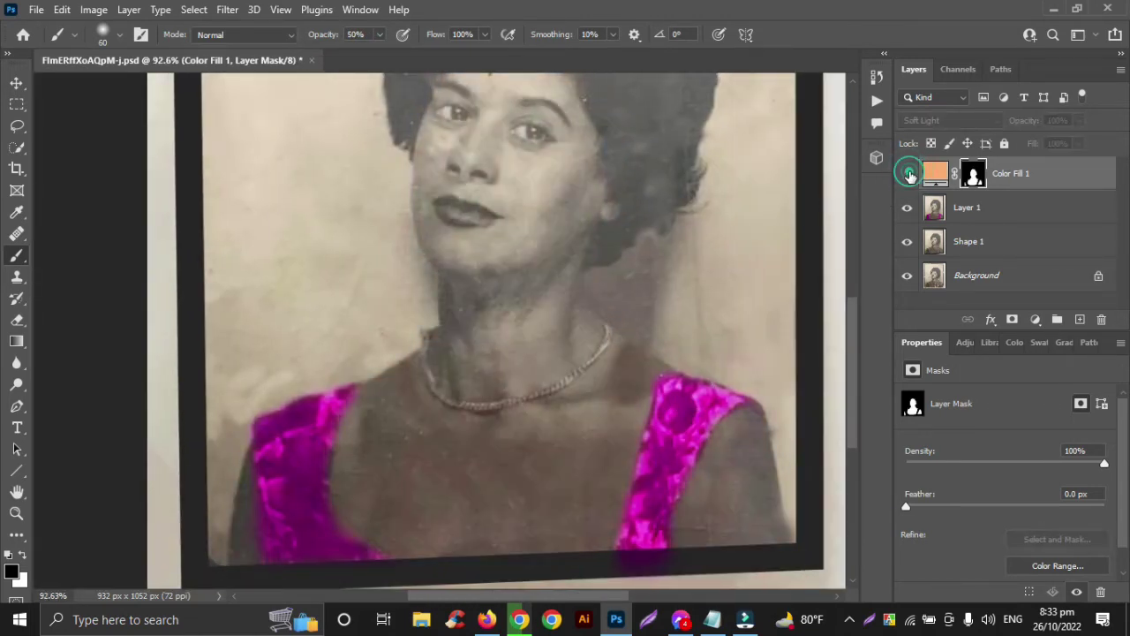
left_click(909, 174)
left_click(909, 174)
left_click(908, 174)
Mask the skin tone off the lips and both eyes with a 25 px black brush at 50% opacity.
scroll(494, 300, "up", 5)
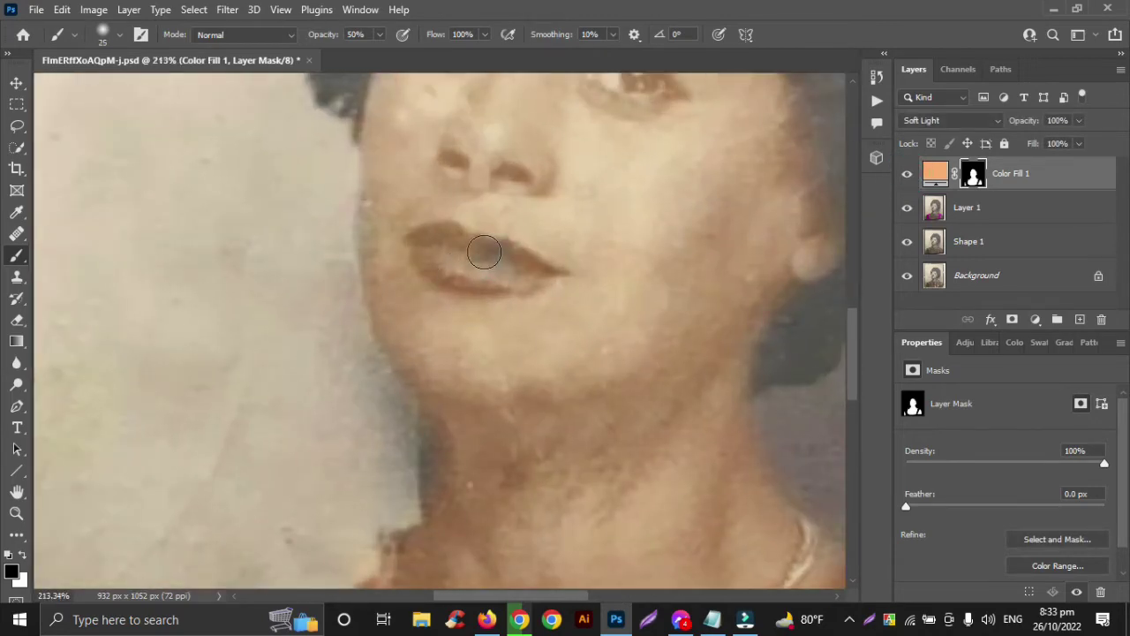
mouse_move(484, 253)
left_mouse_down()
mouse_move(417, 240)
mouse_move(443, 267)
mouse_move(532, 276)
left_mouse_up()
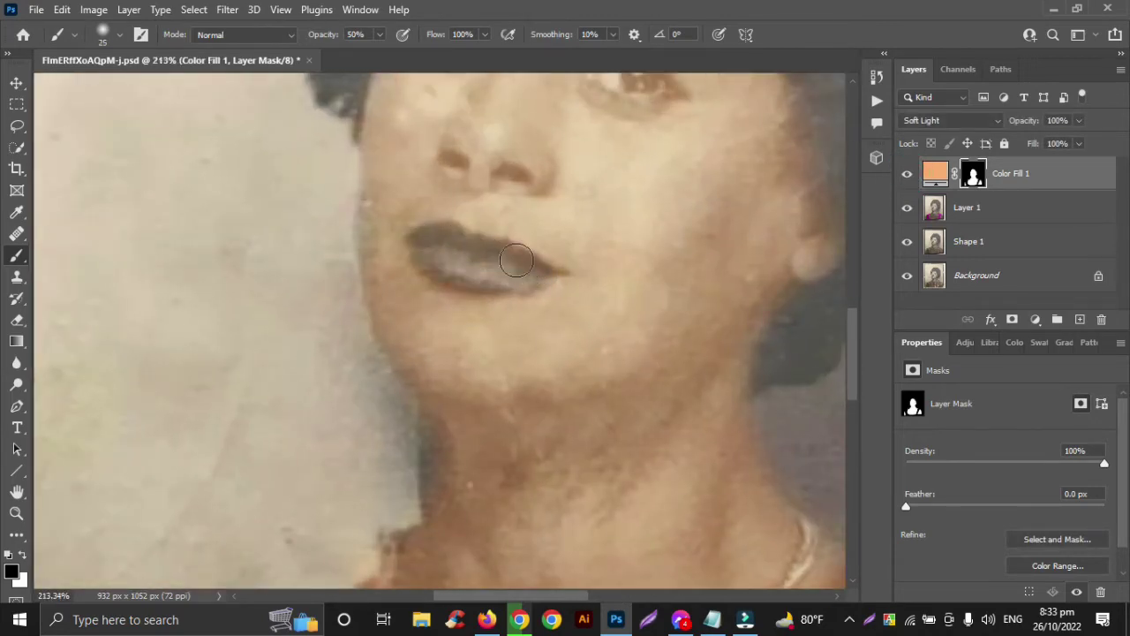
scroll(477, 252, "up", 3)
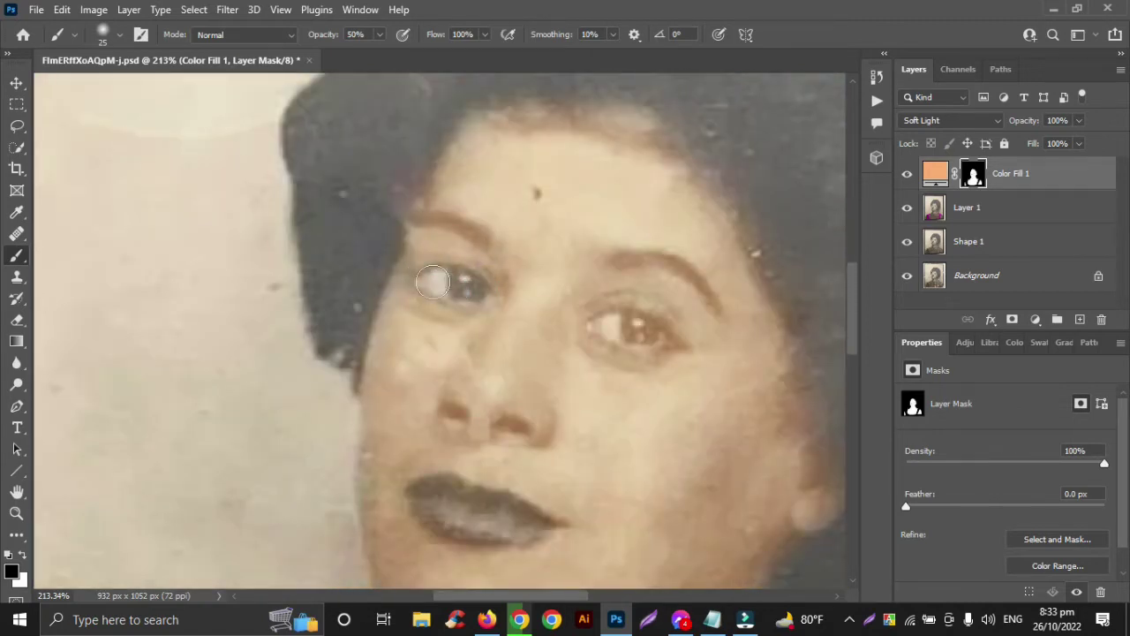
left_click_drag(671, 343, 619, 326)
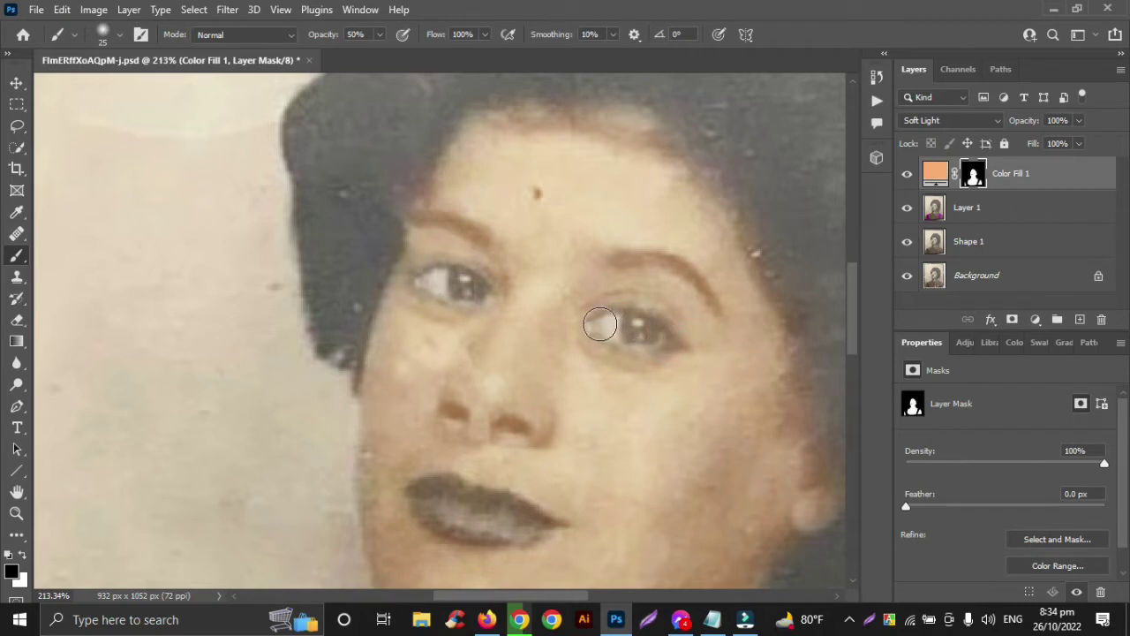
Reduce the skin tone over the eyebrows and around the eyes with a 10 px black brush at 27% opacity.
left_click_drag(381, 34, 364, 57)
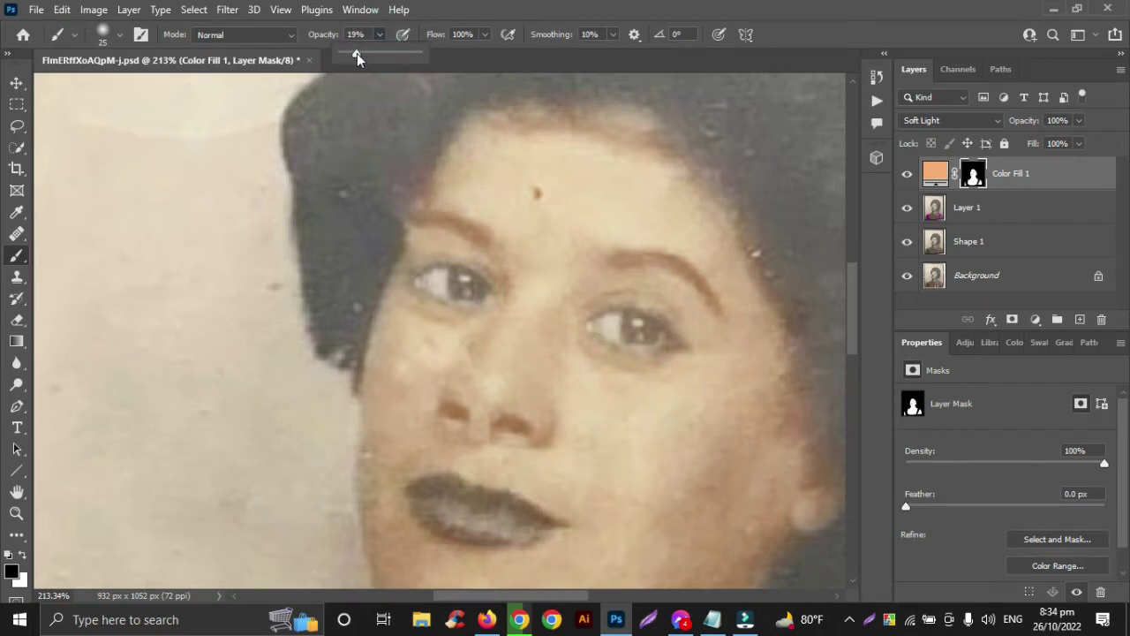
scroll(632, 294, "up", 2)
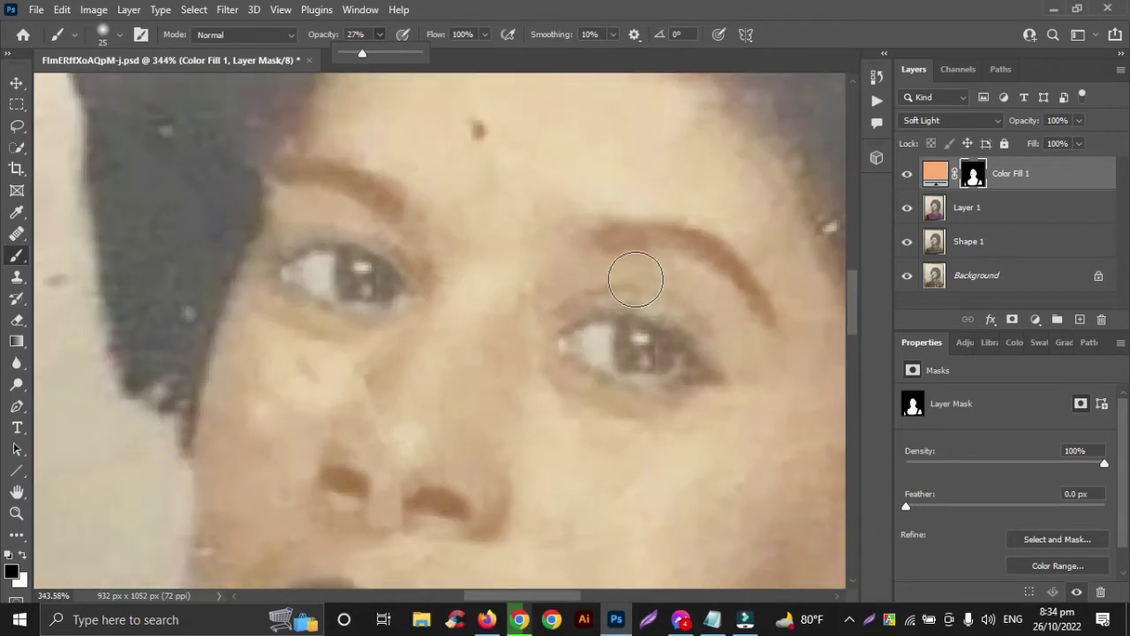
key("bracketleft")
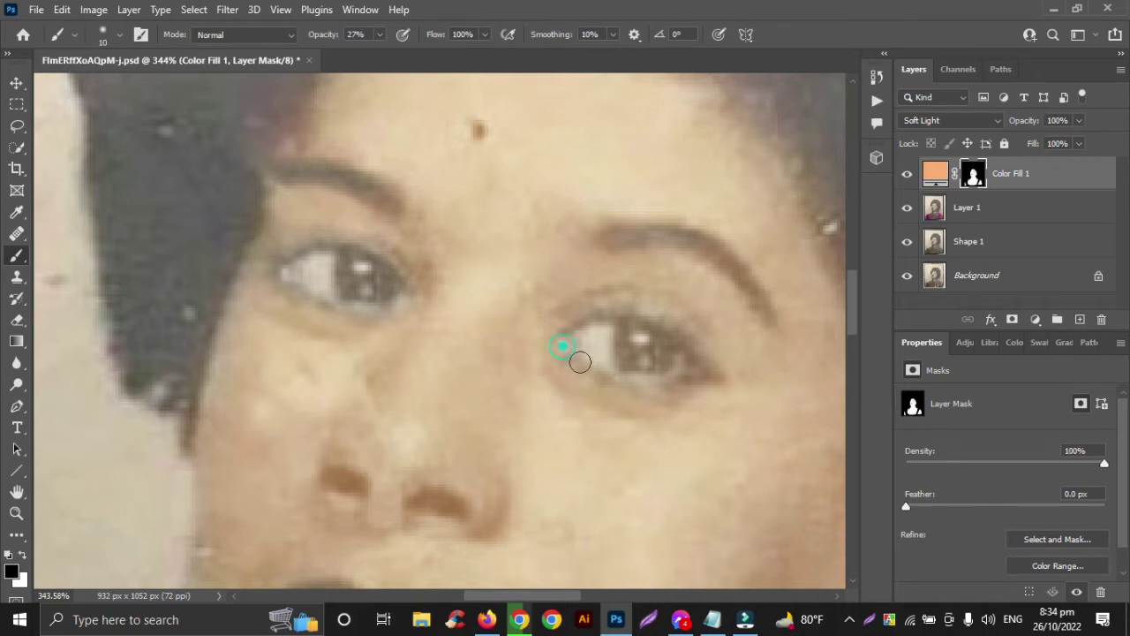
scroll(606, 371, "down", 6)
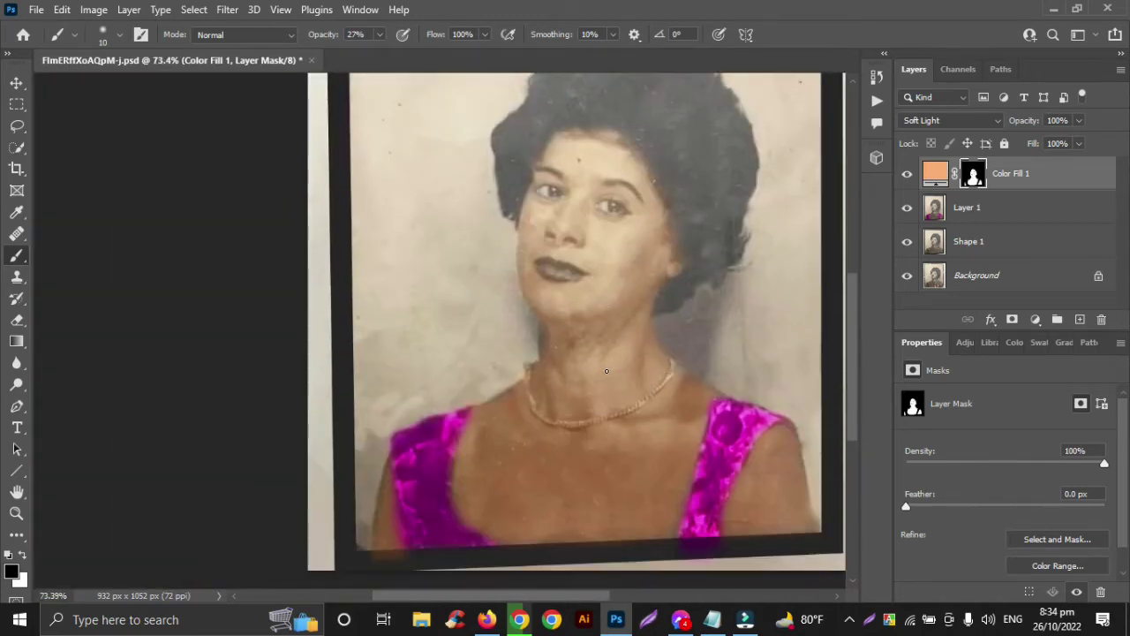
left_click(16, 82)
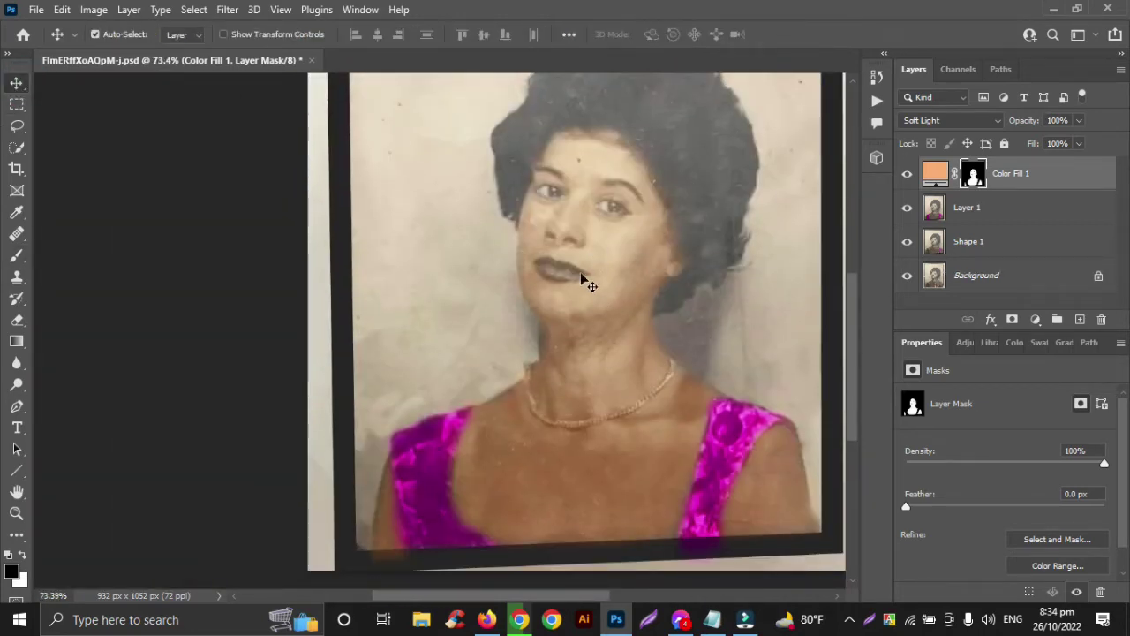
scroll(583, 281, "down", 2)
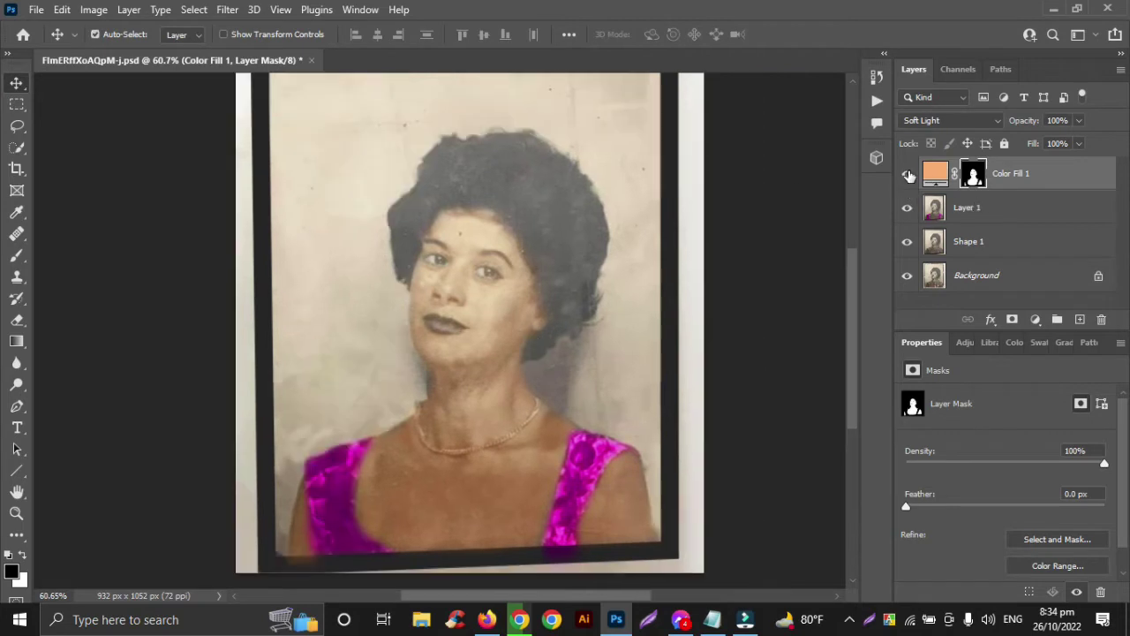
Compare the portrait with and without the Color Fill 1 skin tone, and merge that layer with Layer 1.
left_click(908, 174)
left_click(907, 174)
left_click(907, 174)
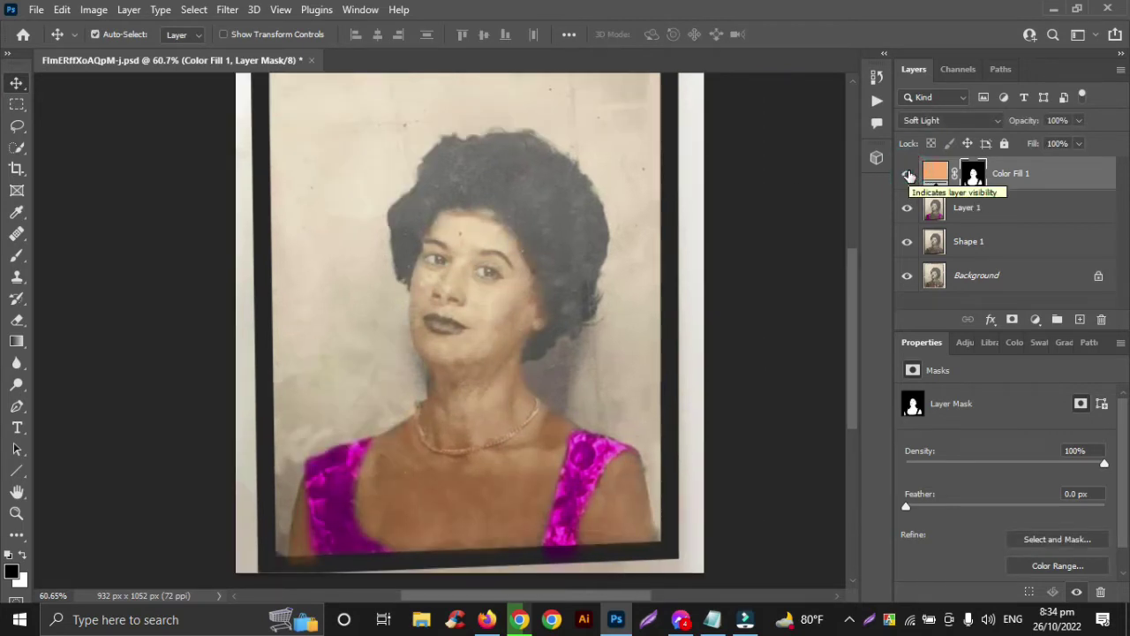
left_click(1035, 204, "shift")
key("ctrl+e")
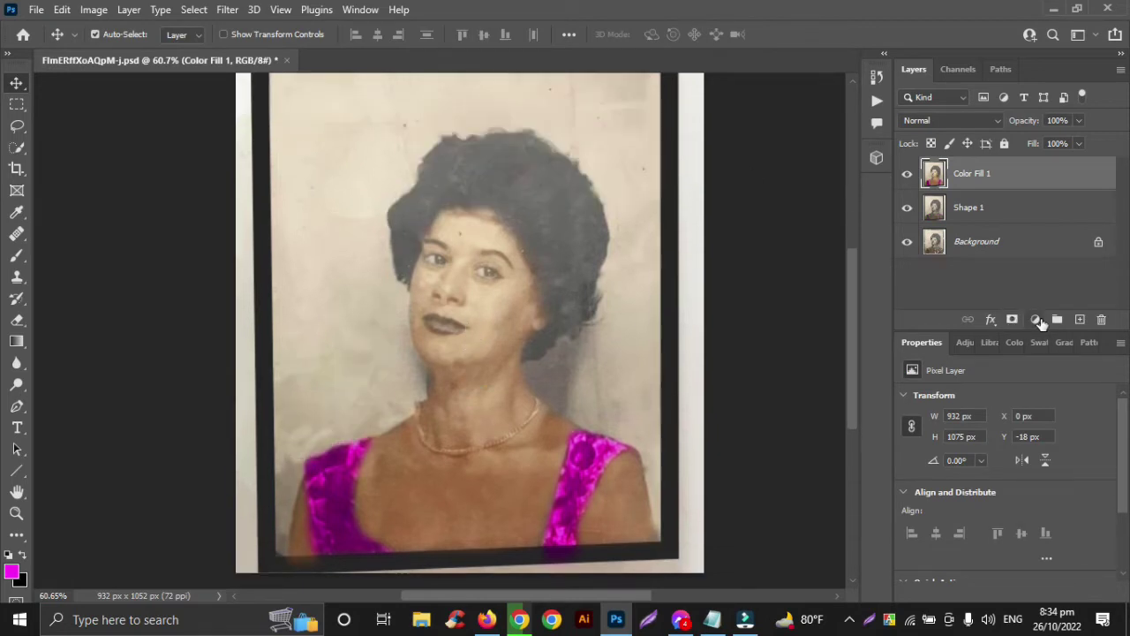
Add a black solid color fill layer above the merged portrait and invert its mask to hide the fill.
left_click(1037, 319)
left_click(1025, 24)
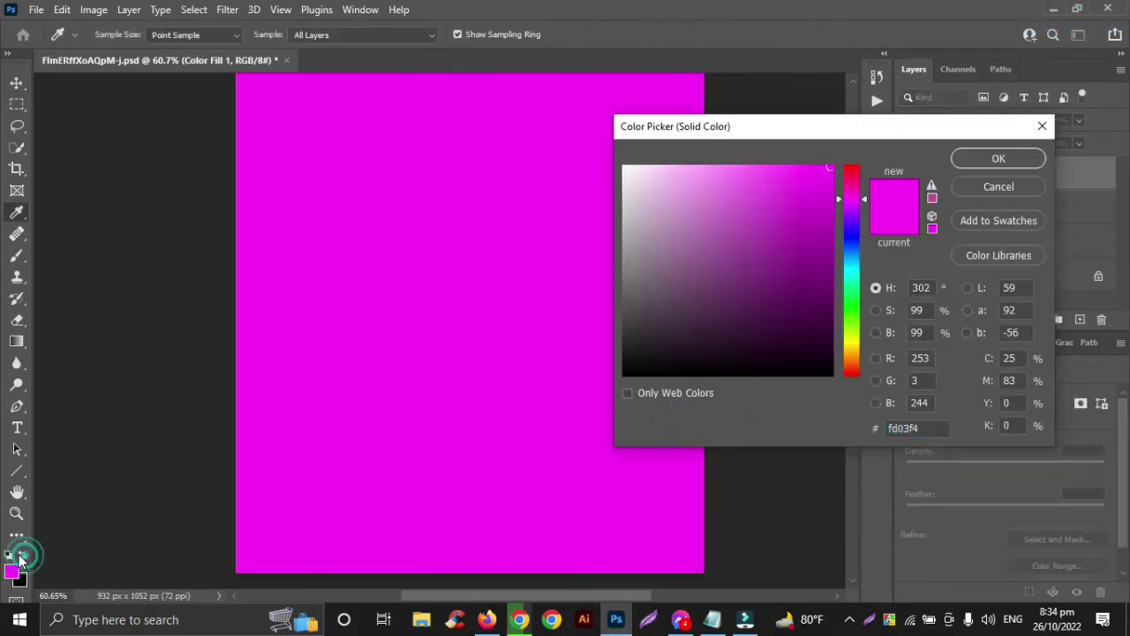
left_click(624, 374)
left_click(998, 158)
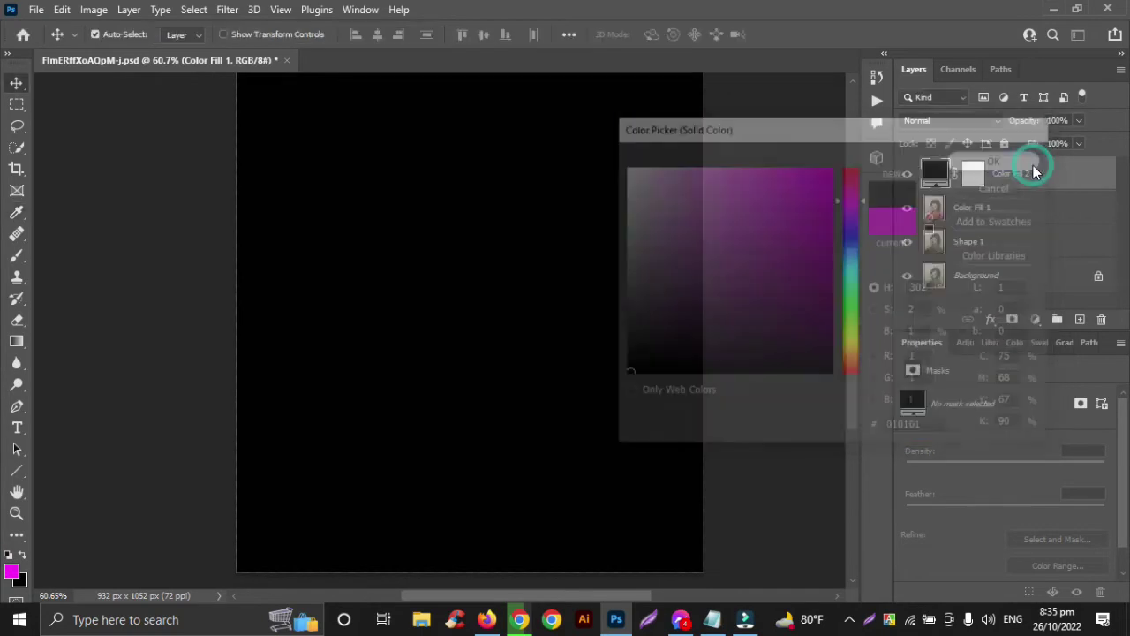
key("ctrl+i")
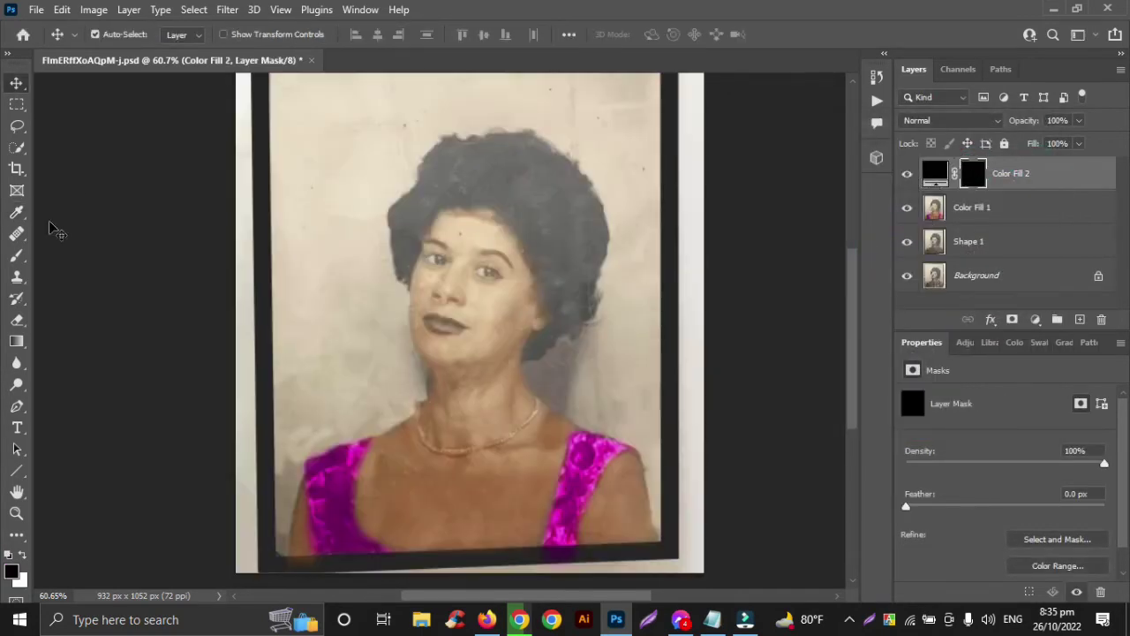
Reveal the black fill over the upper right part of the hair with a 175 px white brush at 79% opacity.
left_click(17, 255)
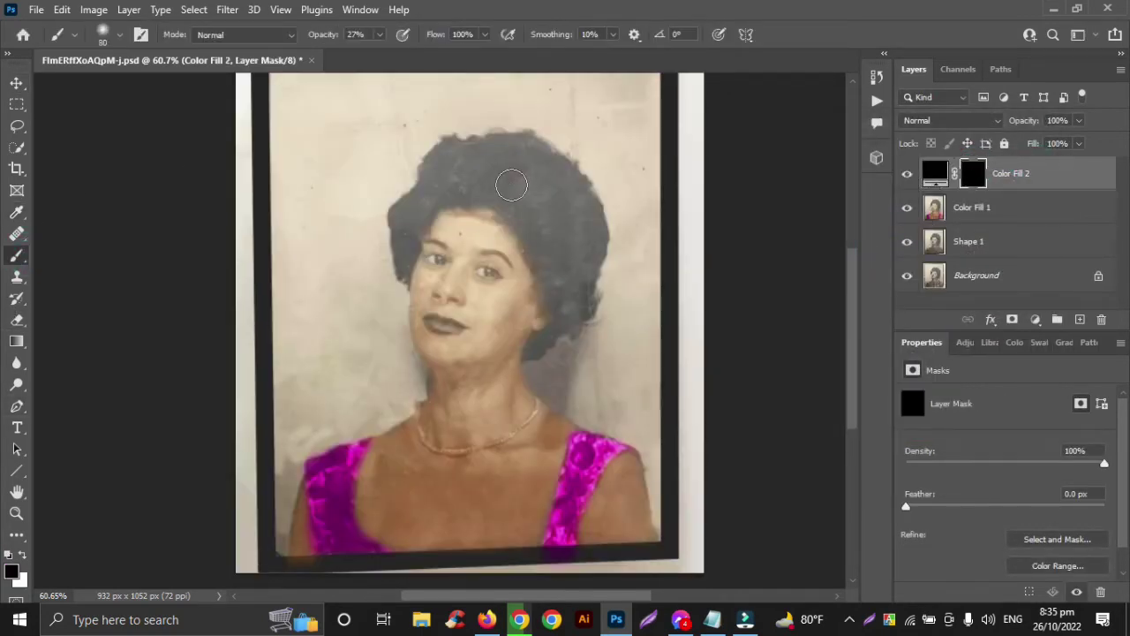
key("bracketright")
key("bracketright")
key("bracketright")
key("bracketright")
key("bracketright")
left_click(380, 36)
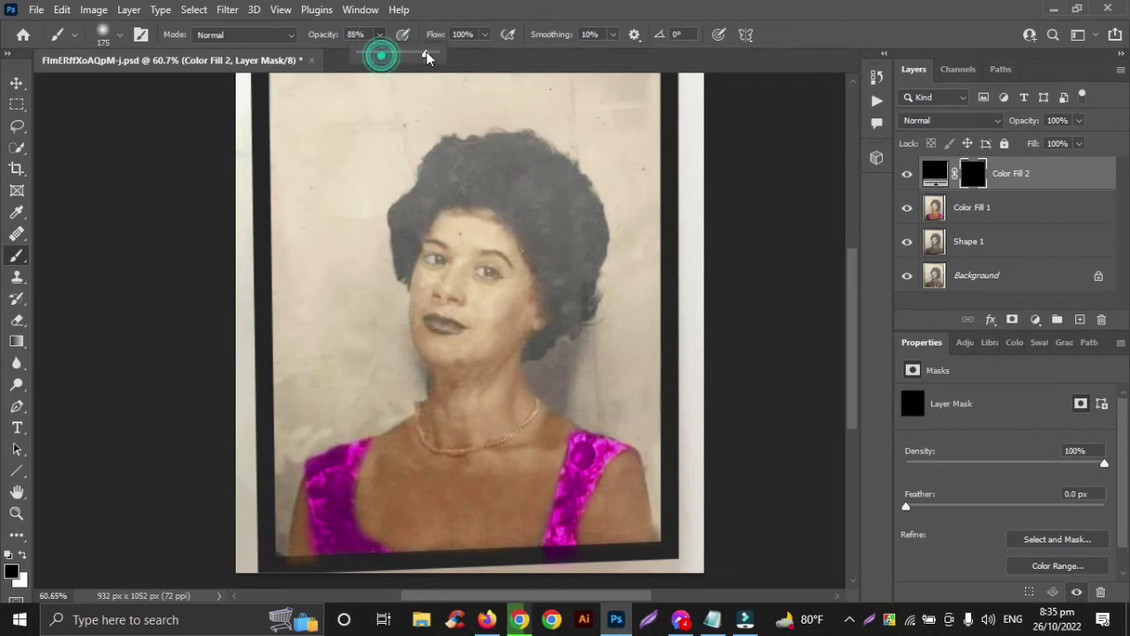
left_click_drag(378, 56, 423, 56)
left_click(499, 132)
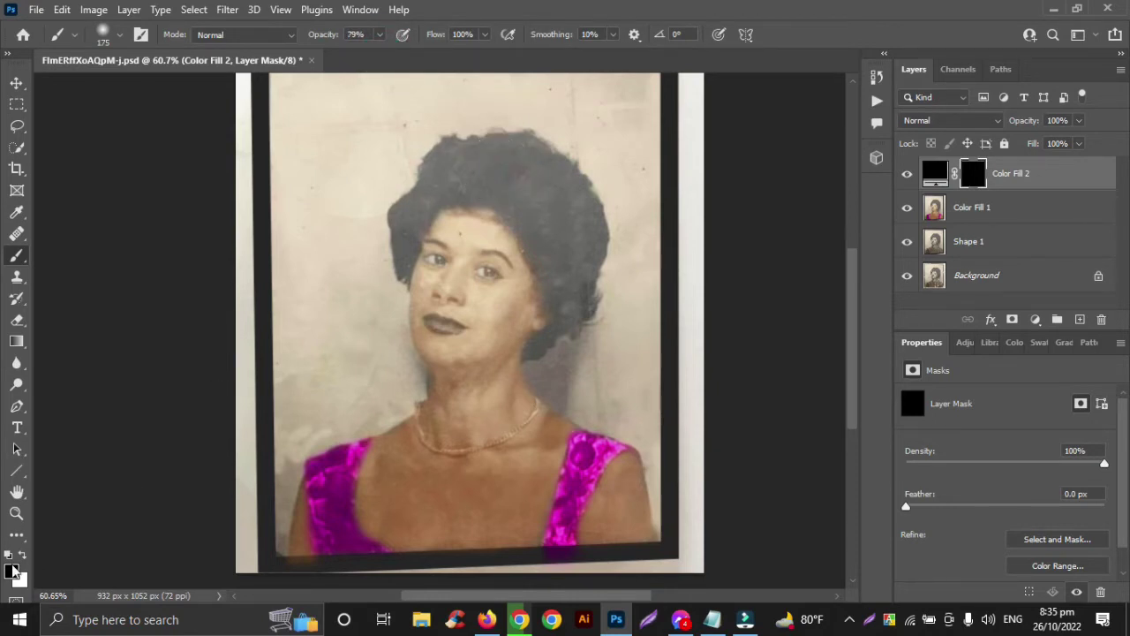
mouse_move(554, 191)
left_mouse_down()
mouse_move(574, 232)
mouse_move(573, 265)
left_mouse_up()
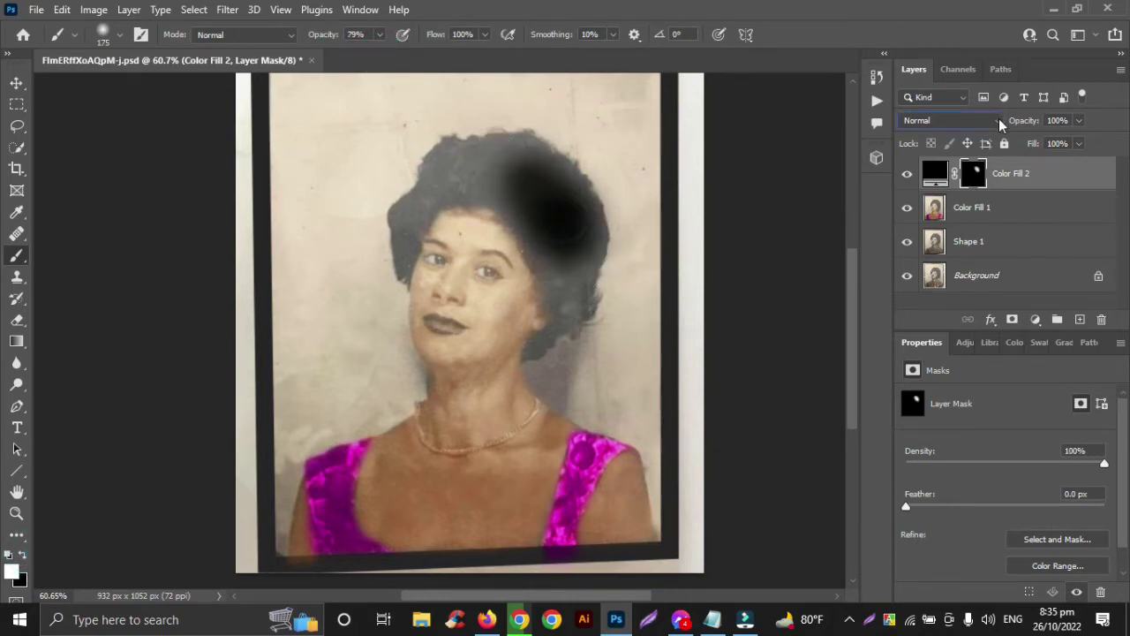
Set the black fill layer to Soft Light and paint its mask white across the hair at 100% brush opacity.
left_click(999, 118)
left_click(933, 329)
left_click(380, 35)
left_click_drag(378, 51, 401, 60)
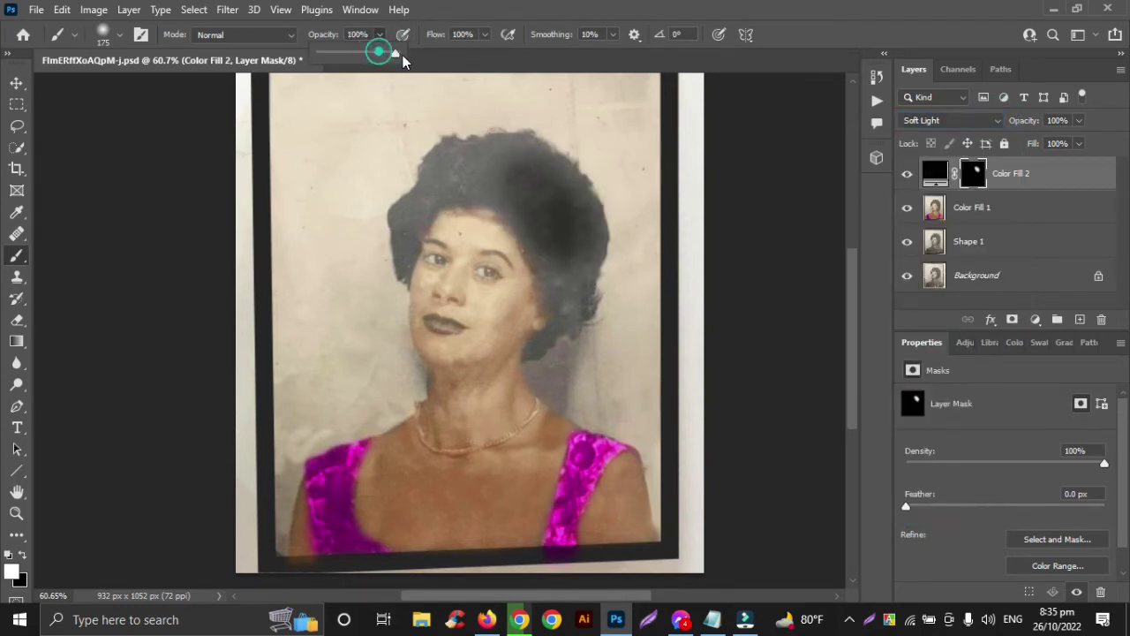
mouse_move(533, 186)
left_mouse_down()
mouse_move(441, 184)
mouse_move(406, 197)
mouse_move(399, 248)
mouse_move(540, 169)
mouse_move(579, 234)
mouse_move(573, 294)
mouse_move(542, 255)
mouse_move(557, 321)
left_mouse_up()
Extend the black fill over the lower curls around the right ear with a 70 px white brush.
scroll(557, 322, "up", 4)
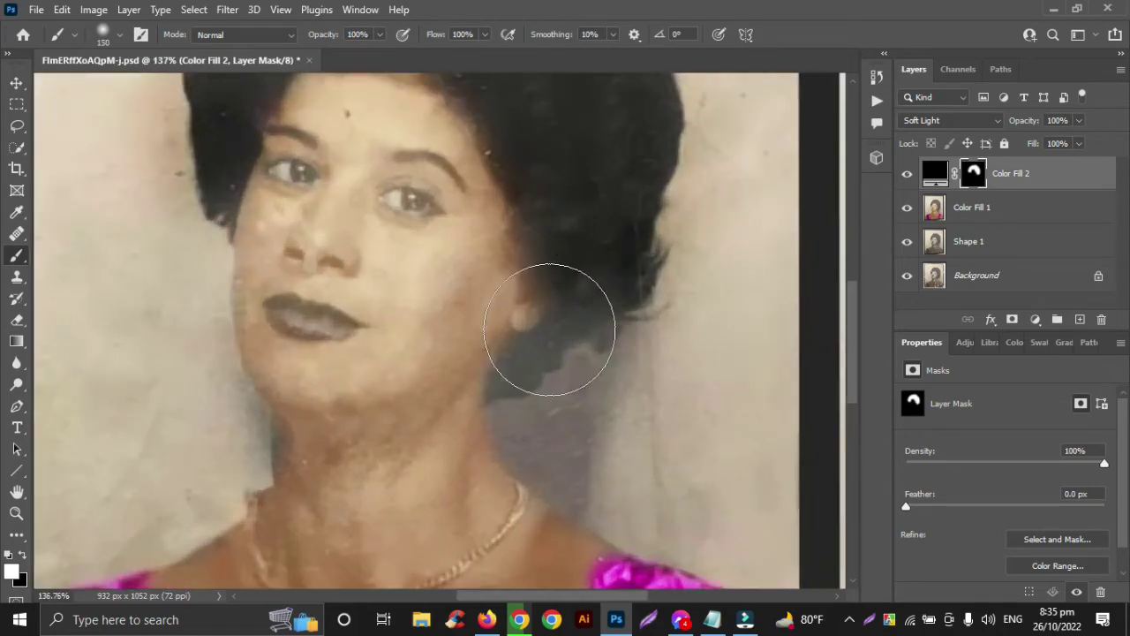
key("bracketleft")
key("bracketleft")
key("bracketleft")
key("bracketleft")
key("bracketleft")
key("bracketleft")
mouse_move(553, 222)
left_mouse_down()
mouse_move(598, 277)
mouse_move(532, 363)
mouse_move(578, 321)
mouse_move(571, 253)
left_mouse_up()
scroll(529, 169, "down", 3)
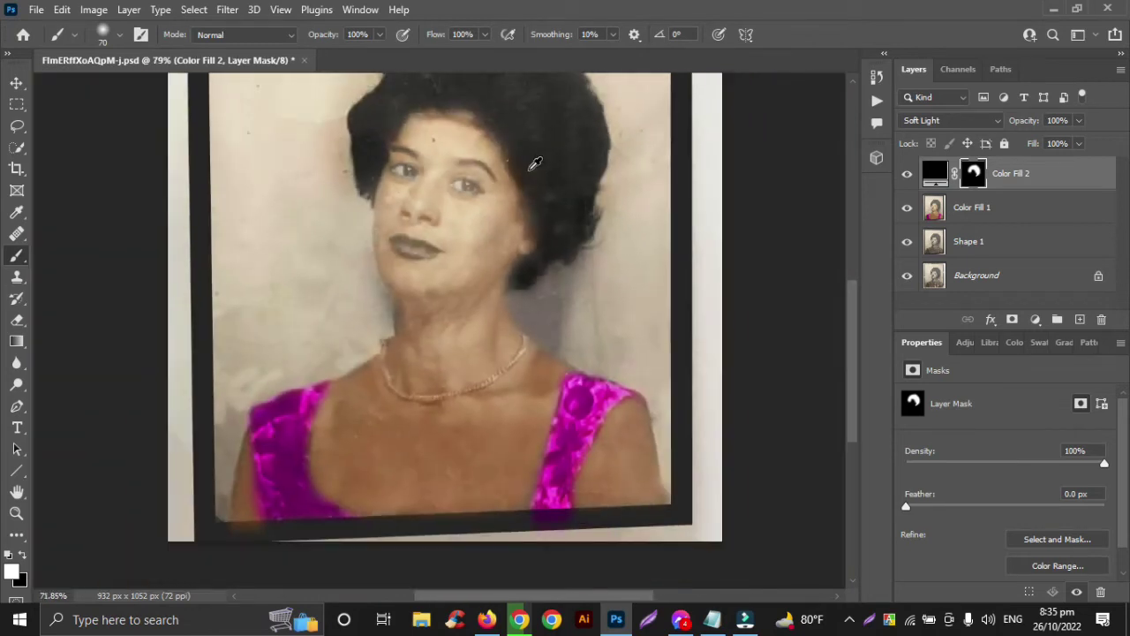
scroll(529, 169, "up", 3)
mouse_move(399, 264)
left_mouse_down()
mouse_move(446, 220)
mouse_move(411, 263)
left_mouse_up()
key("ctrl+z")
key("ctrl+z")
key("v")
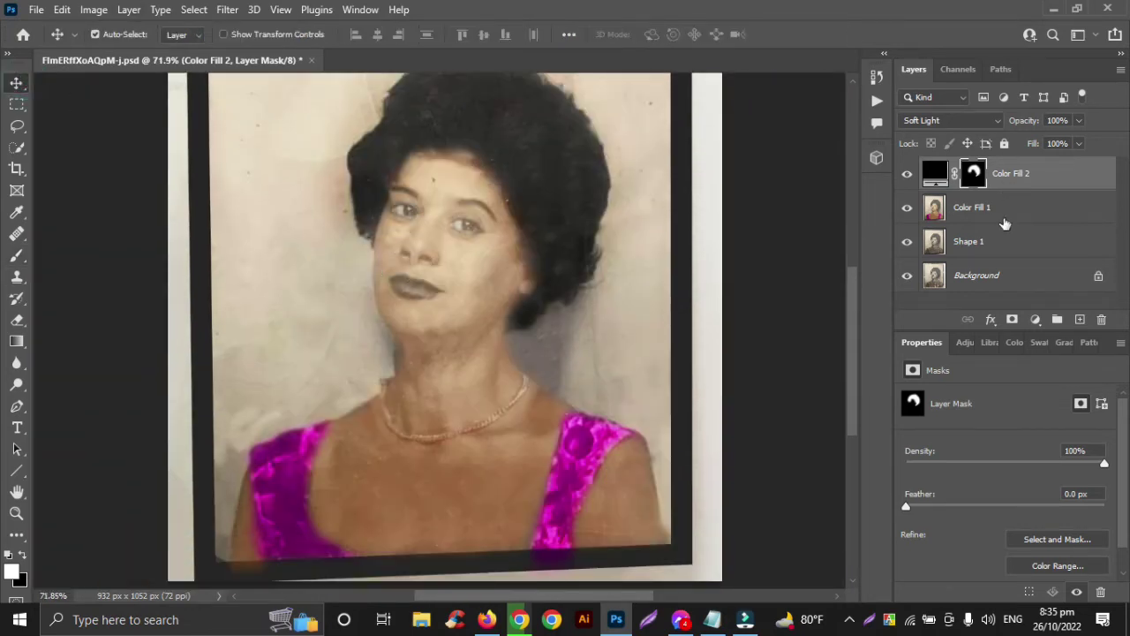
left_click(1049, 321)
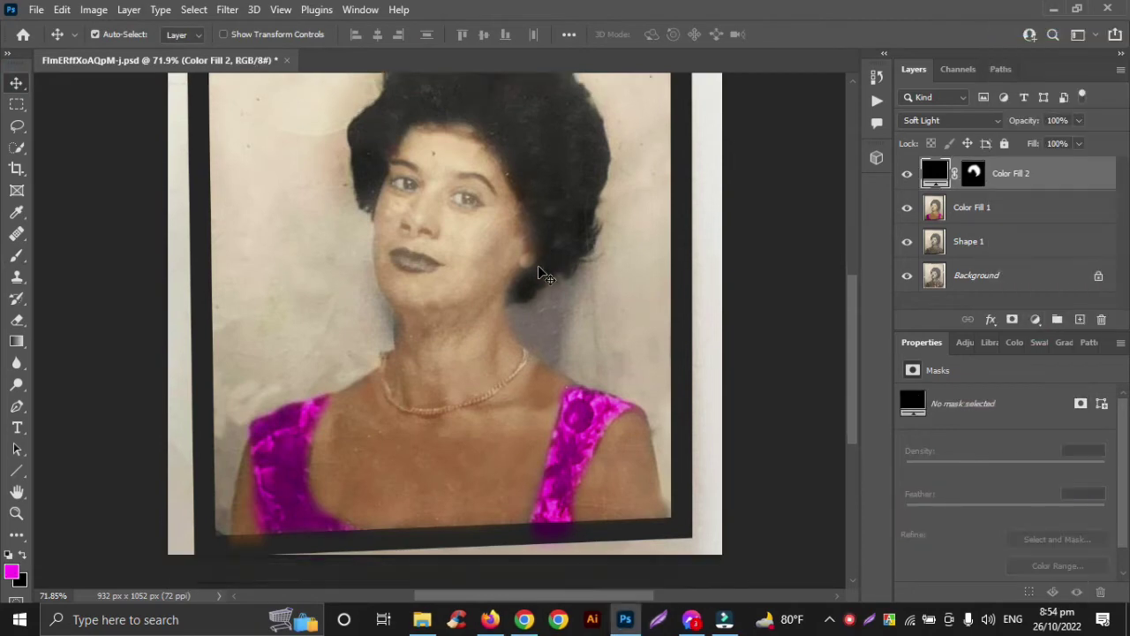
Paint the lips magenta on a new layer with a 35 px brush at 100% opacity.
scroll(414, 260, "up", 3)
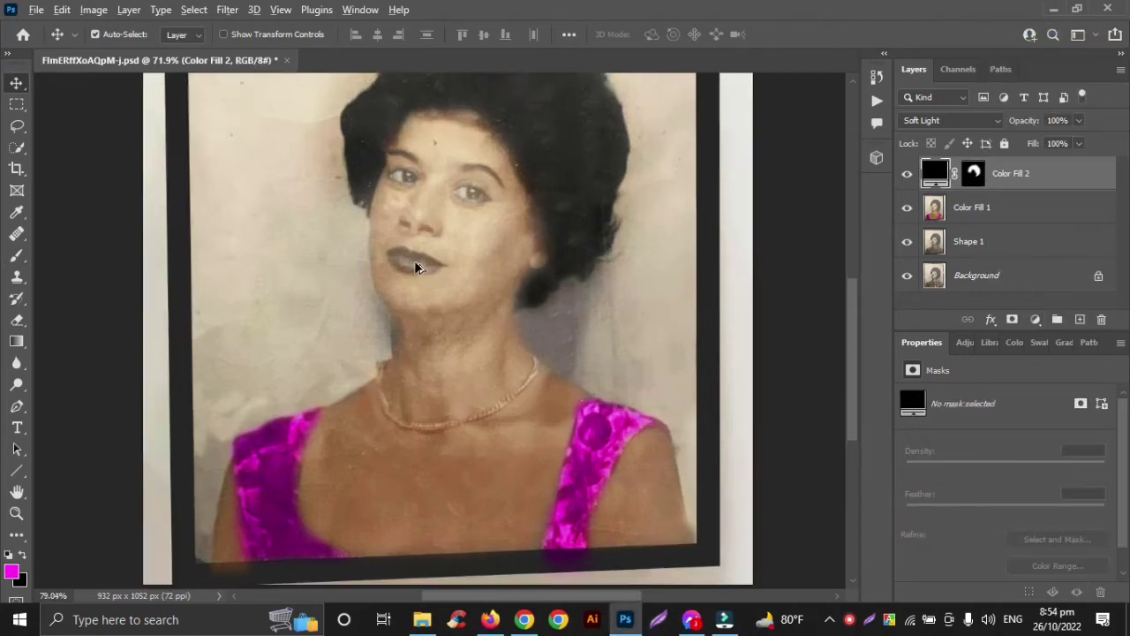
left_click(1079, 319)
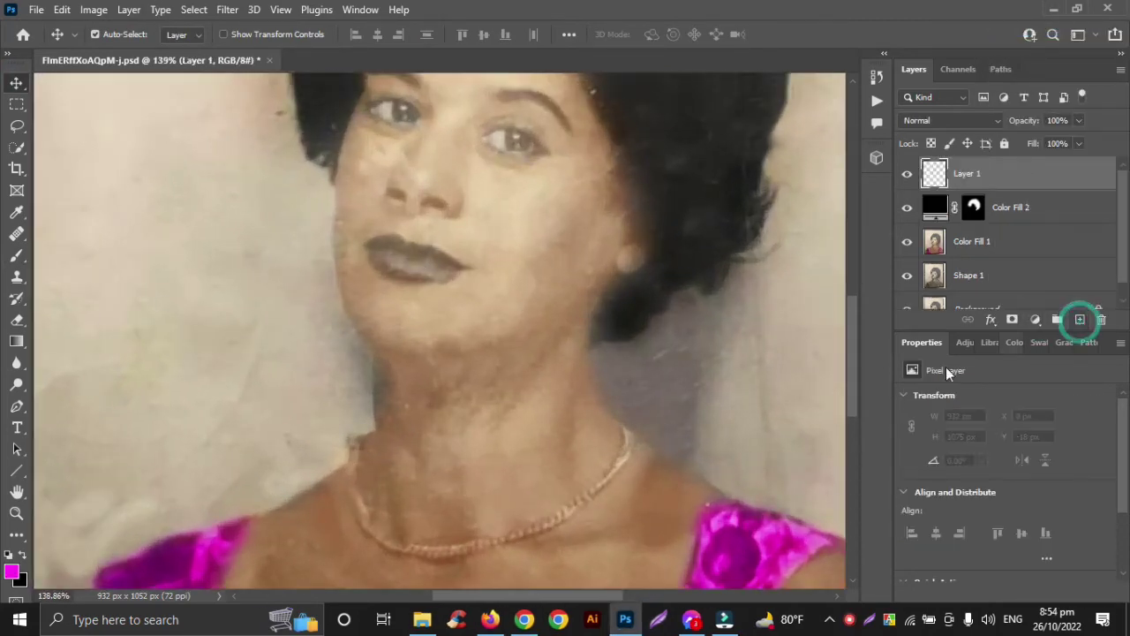
left_click(12, 571)
left_click(998, 159)
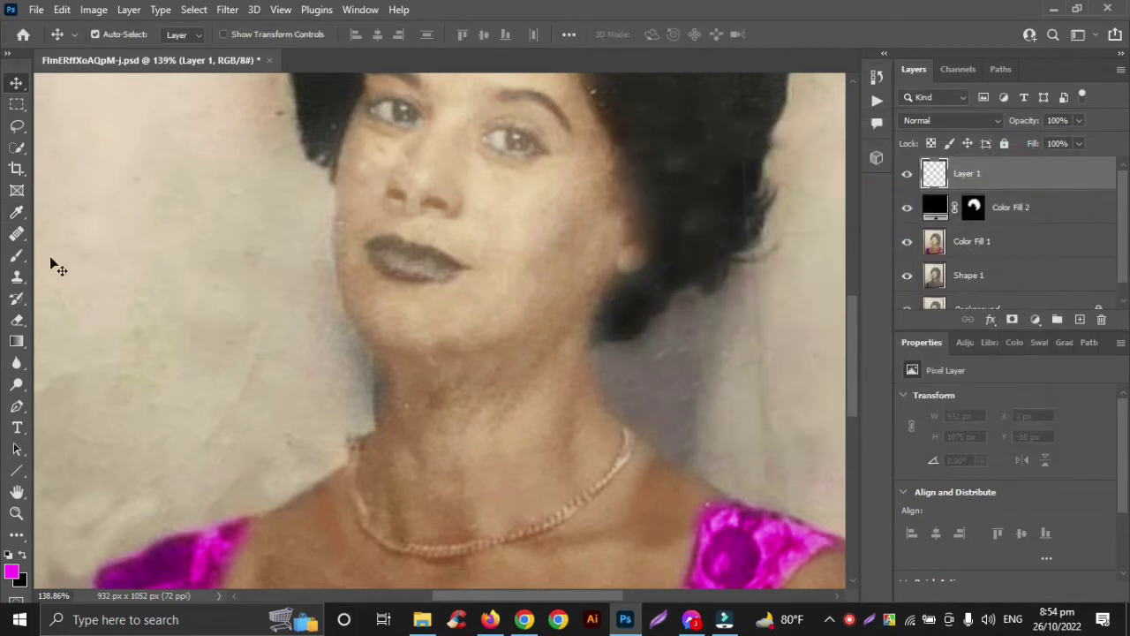
left_click(16, 255)
scroll(397, 251, "up", 2)
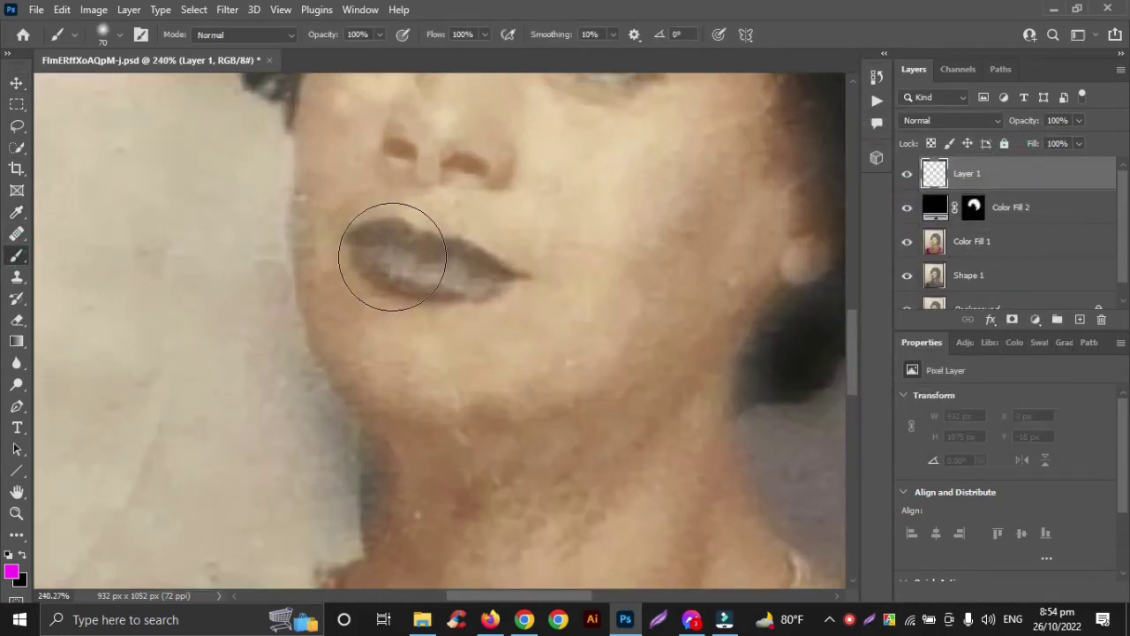
key("bracketleft")
key("bracketleft")
key("bracketleft")
key("bracketleft")
key("bracketleft")
mouse_move(422, 240)
left_mouse_down()
mouse_move(362, 241)
mouse_move(414, 273)
mouse_move(491, 272)
mouse_move(427, 248)
mouse_move(507, 275)
mouse_move(428, 229)
left_mouse_up()
Blend the magenta lip layer with Soft Light and set its opacity to 77%.
left_click(17, 82)
left_click(995, 120)
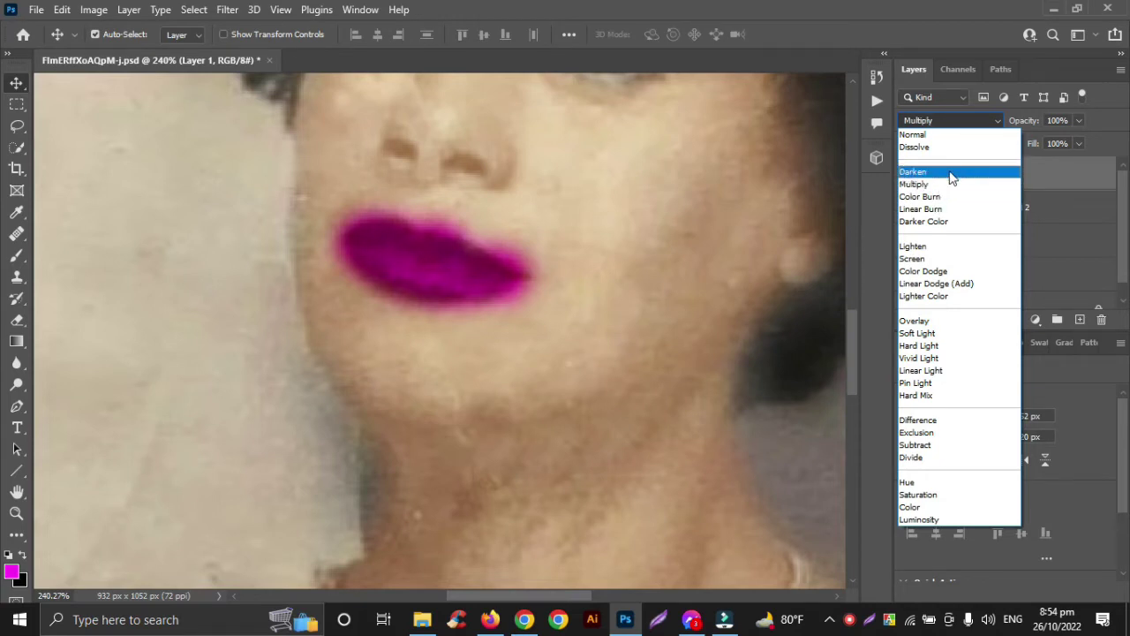
left_click(918, 332)
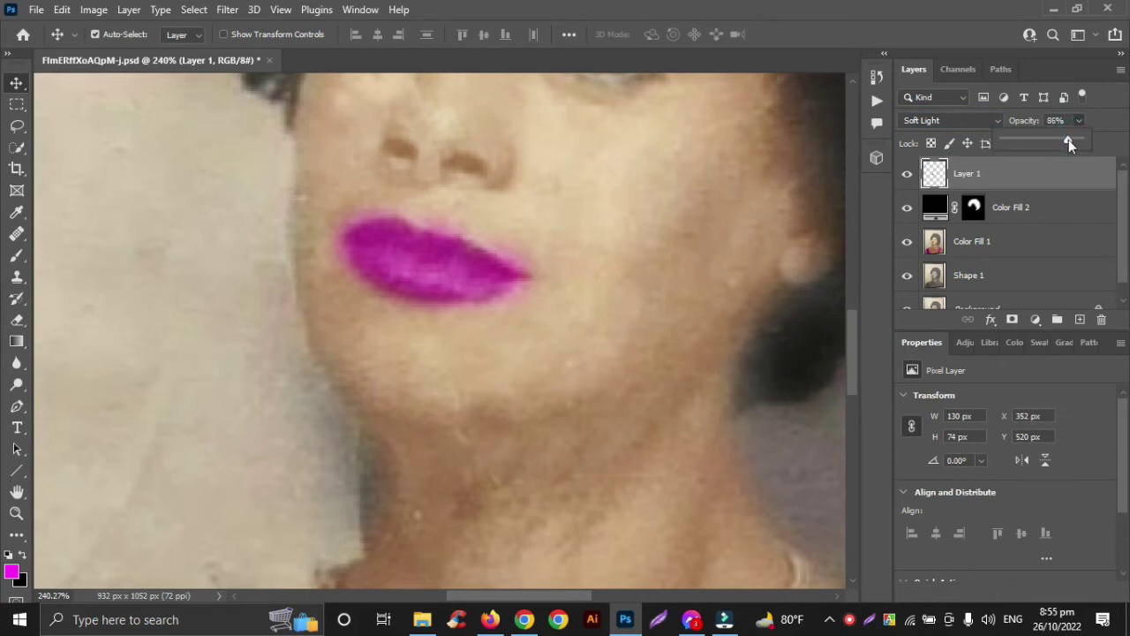
left_click(1092, 174)
Set the lip layer's Blend If range to 21–223, with the underlying shadow limit at 55 and a lower underlying highlight limit.
double_click(1092, 174)
left_click(1053, 165)
left_click(782, 139)
left_click_drag(703, 79, 810, 80)
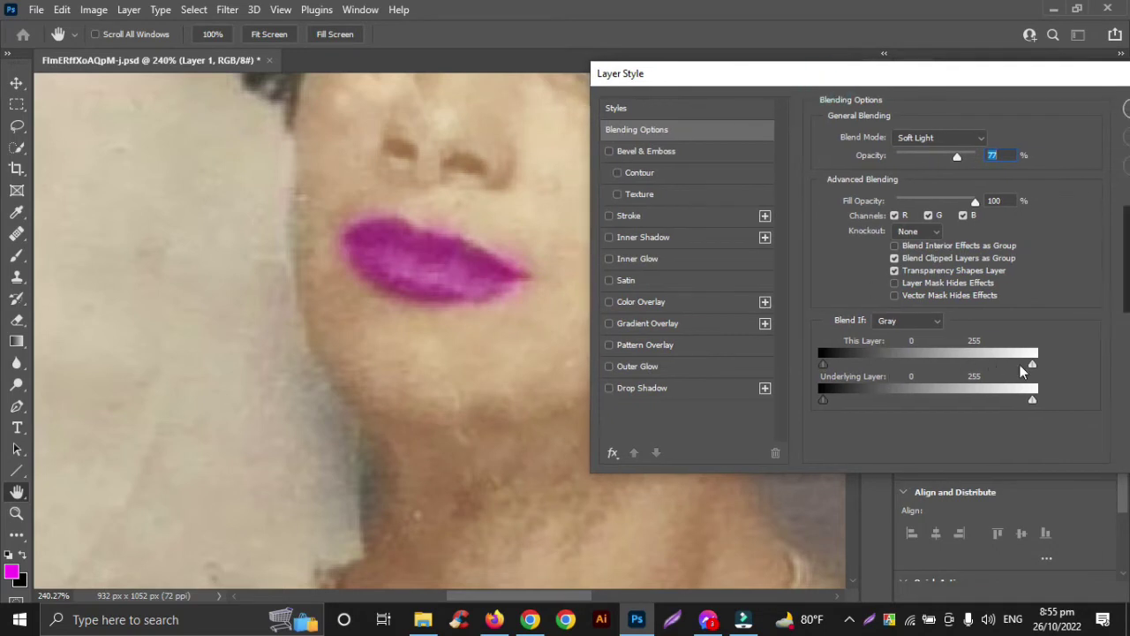
left_click_drag(1031, 364, 1007, 367)
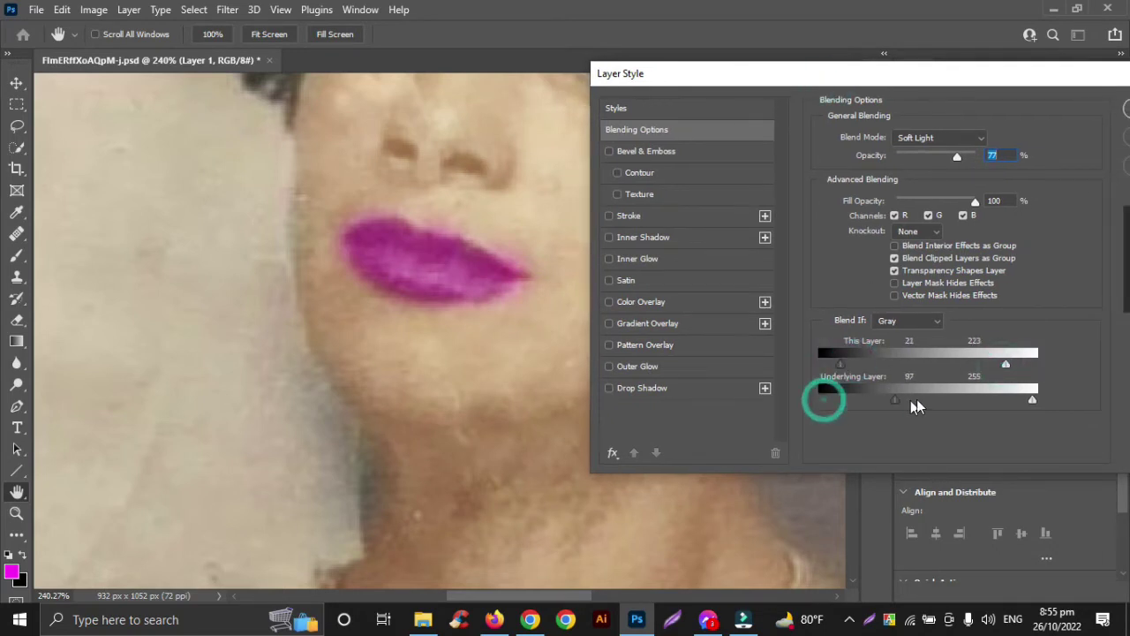
left_click_drag(913, 399, 869, 399)
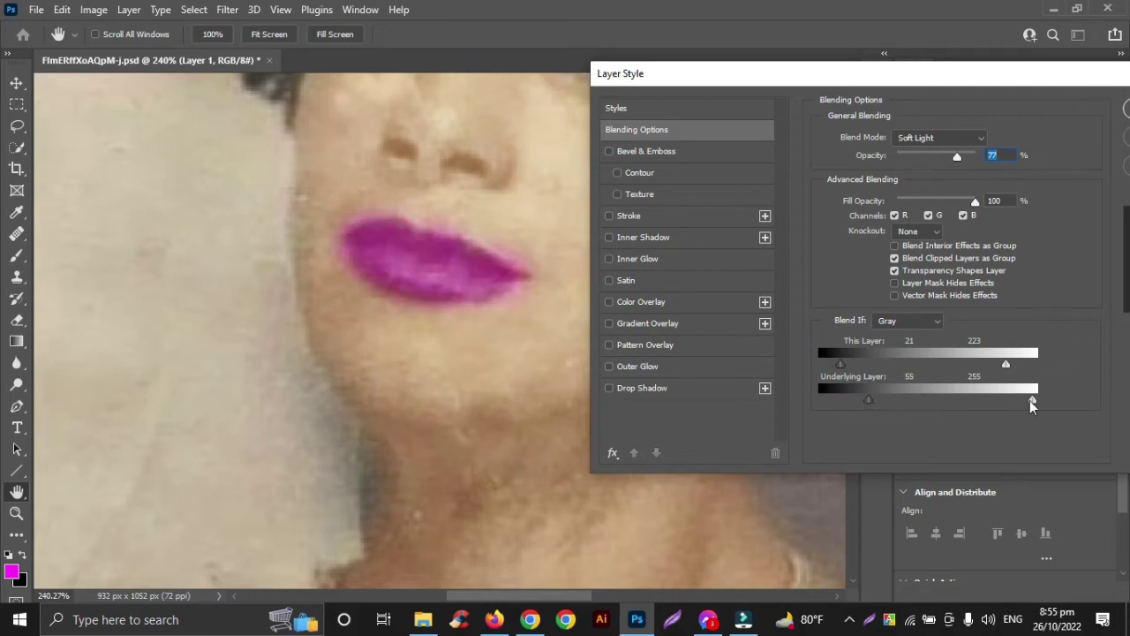
left_click_drag(1032, 400, 987, 402)
left_click_drag(945, 88, 789, 97)
left_click(1021, 117)
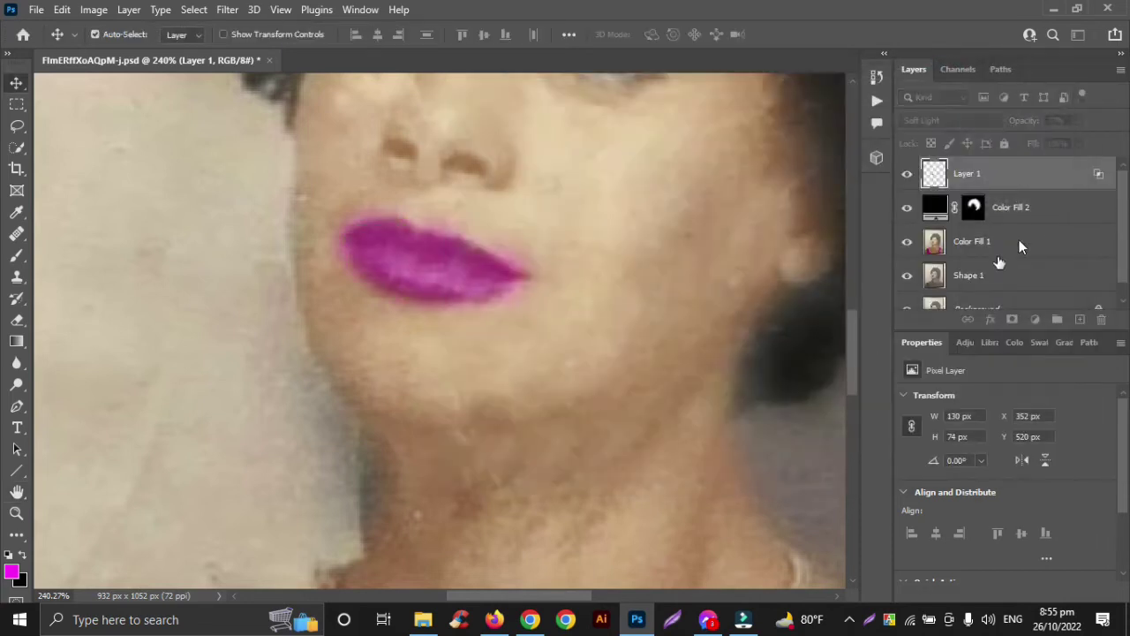
Add a mask to the lip layer and clean the magenta spill around the lip edges with a 20 px black brush.
left_click(1012, 320)
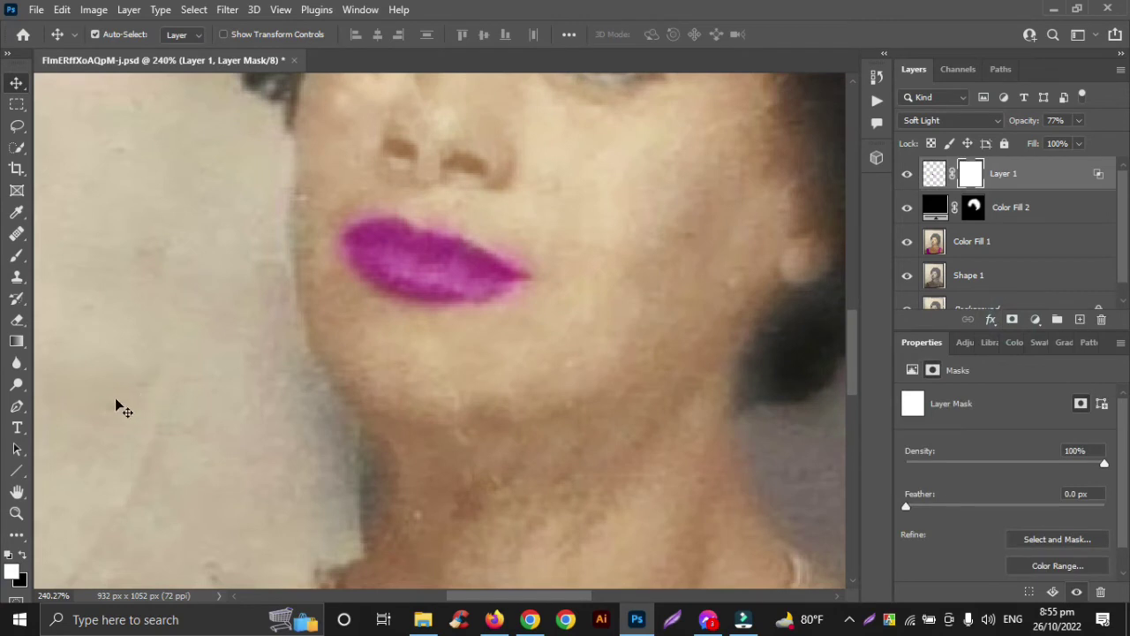
left_click(16, 256)
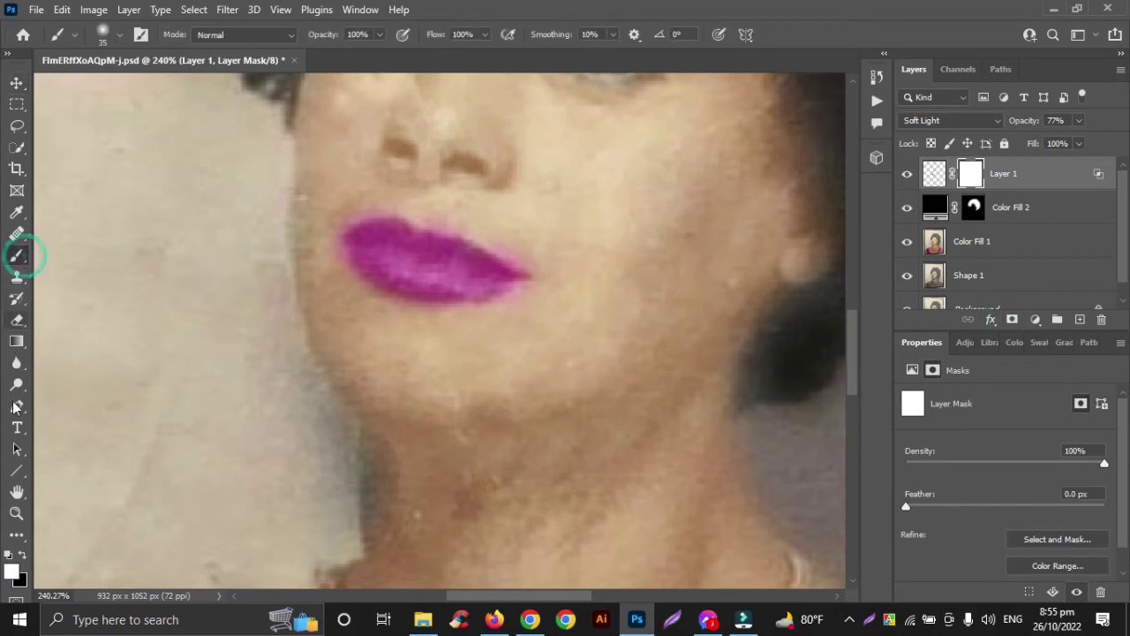
left_click(24, 554)
scroll(492, 336, "up", 3)
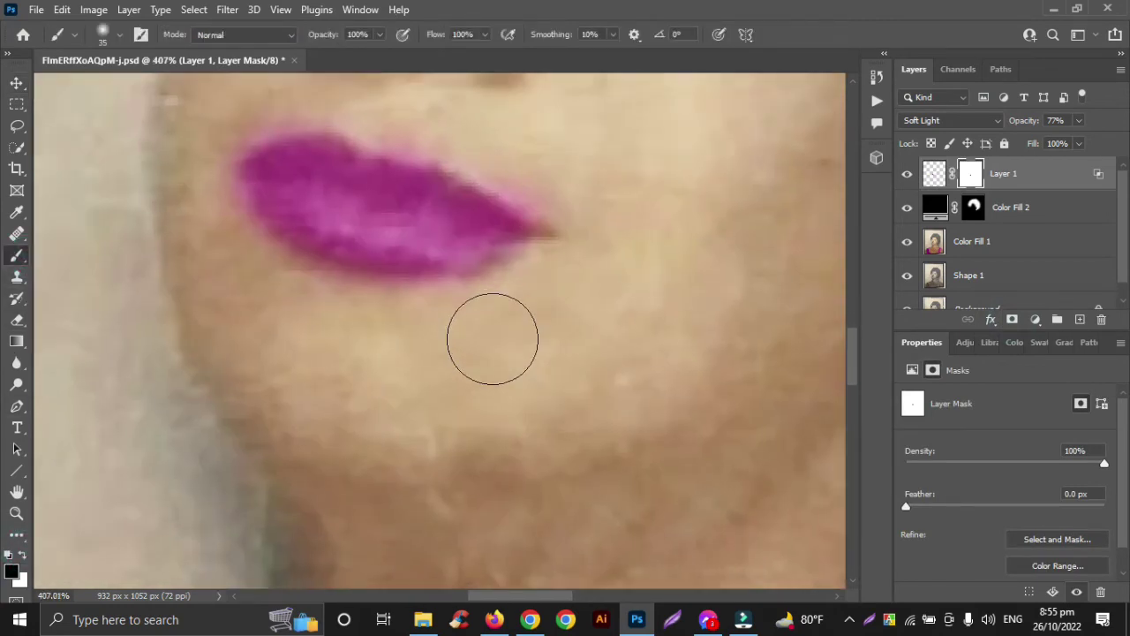
key("bracketleft")
key("bracketleft")
scroll(532, 278, "down", 2)
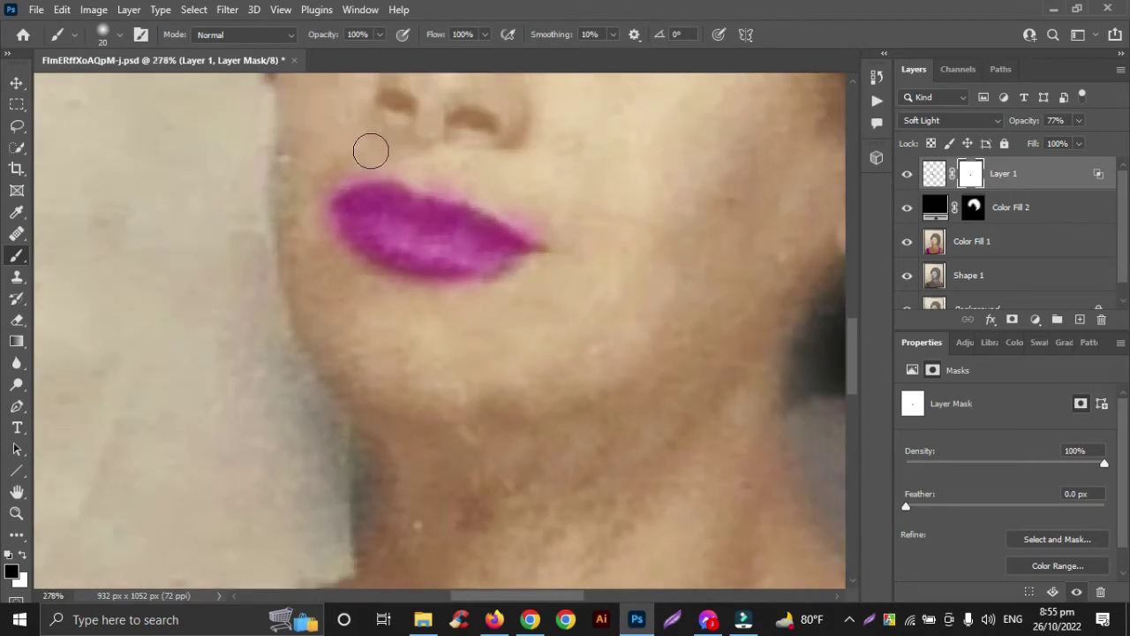
left_click(336, 258)
left_click(497, 176)
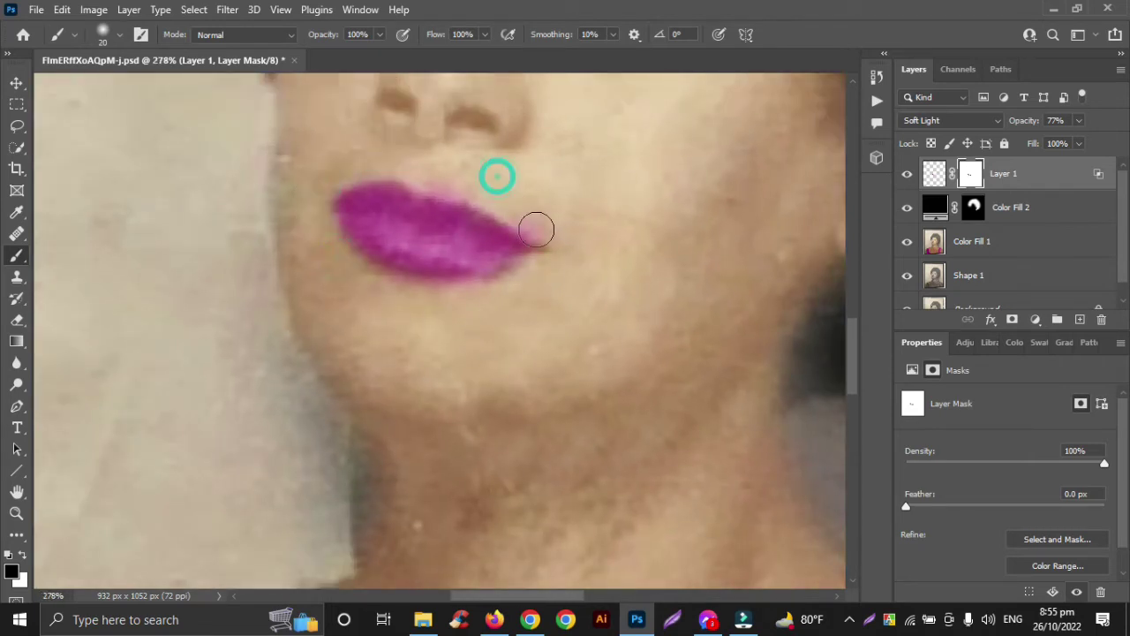
left_click(466, 177)
scroll(514, 200, "down", 5)
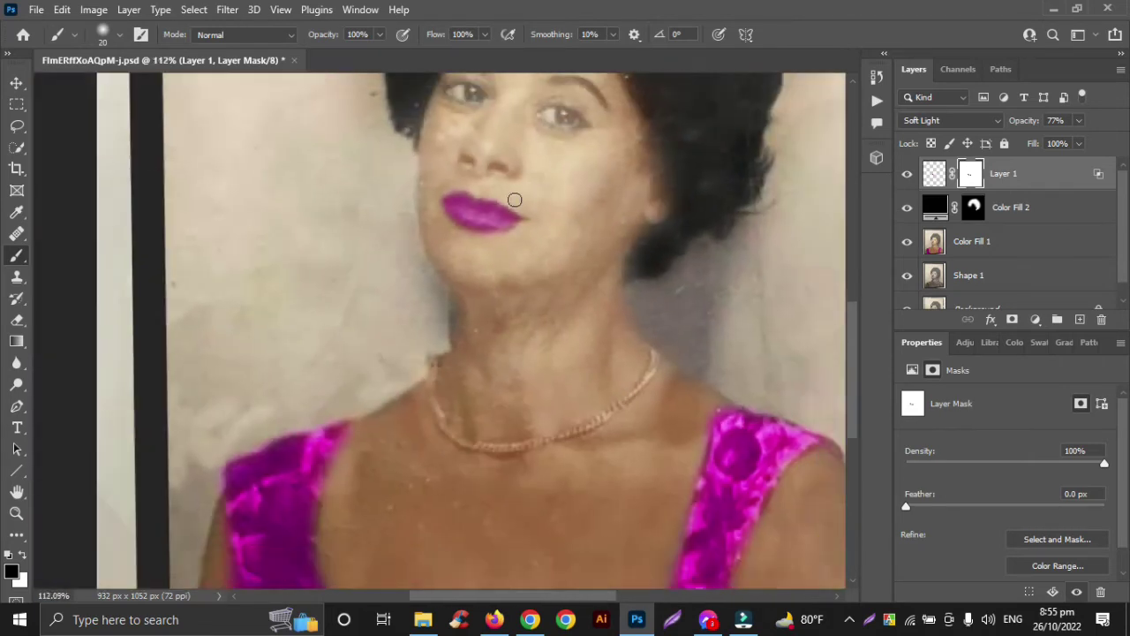
scroll(515, 200, "up", 1)
left_click(17, 82)
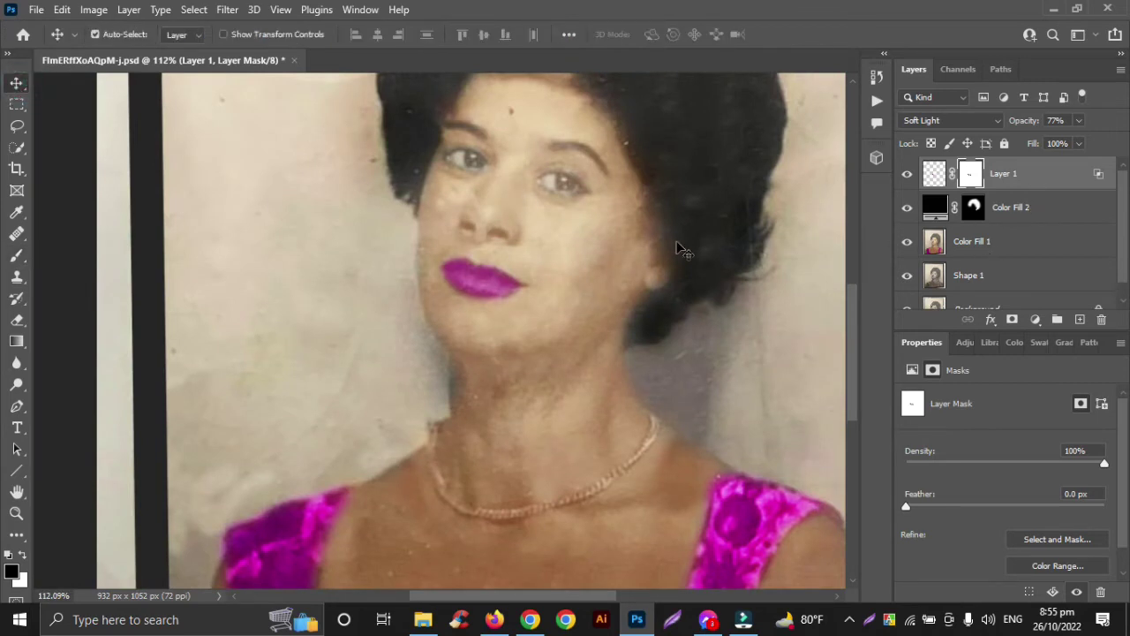
Paint both irises black on a new layer with a 20 px brush at 100% opacity.
scroll(485, 209, "up", 3)
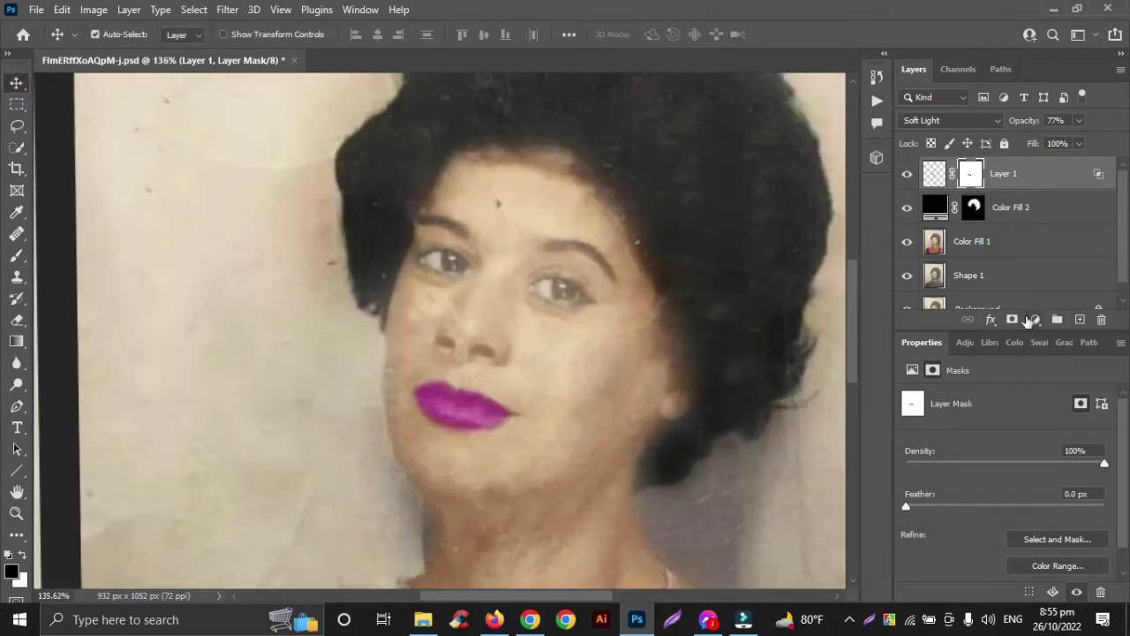
left_click(1079, 319)
left_click(17, 256)
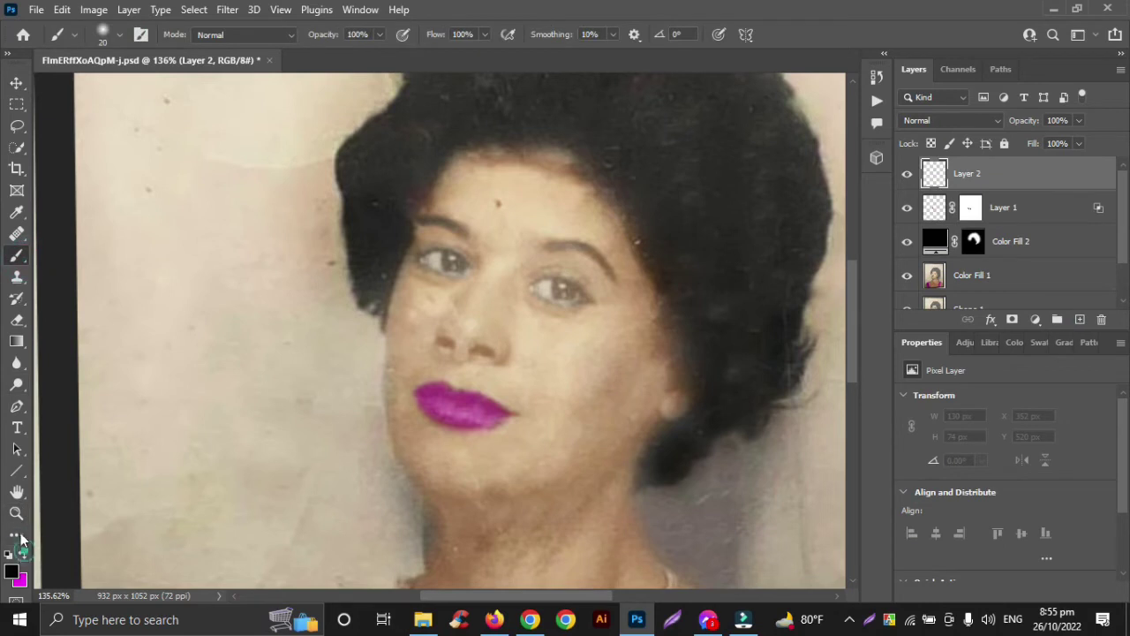
scroll(572, 296, "up", 2)
mouse_move(569, 295)
left_mouse_down()
mouse_move(545, 281)
mouse_move(566, 293)
left_mouse_up()
left_click_drag(378, 238, 380, 242)
Set the blend mode of the painted iris layer to Overlay.
left_click(17, 82)
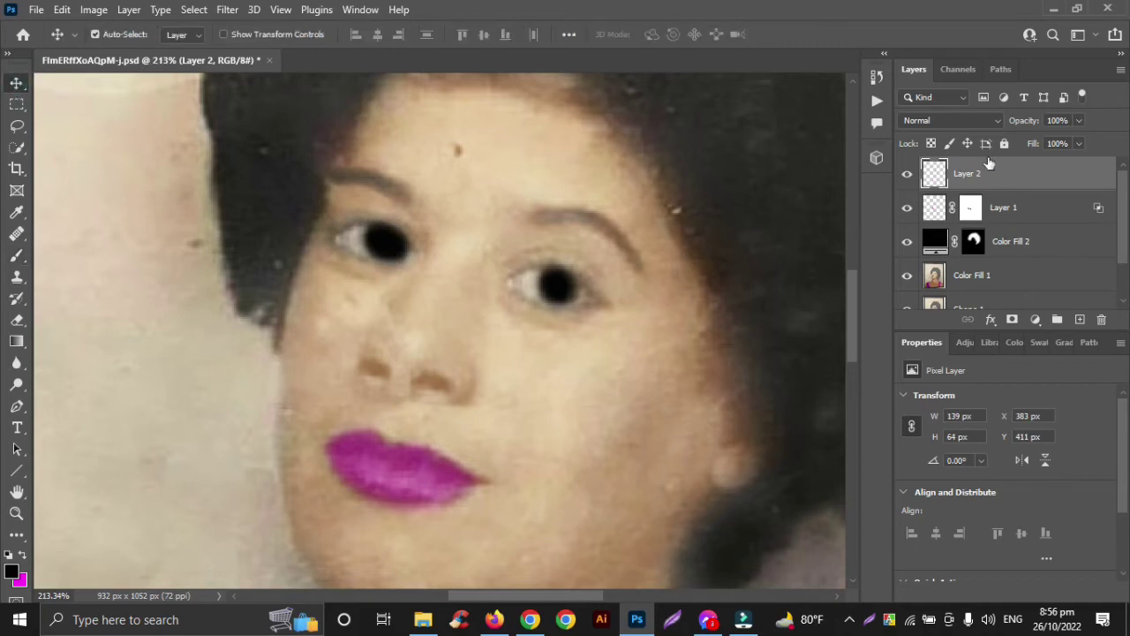
left_click(995, 122)
left_click(927, 320)
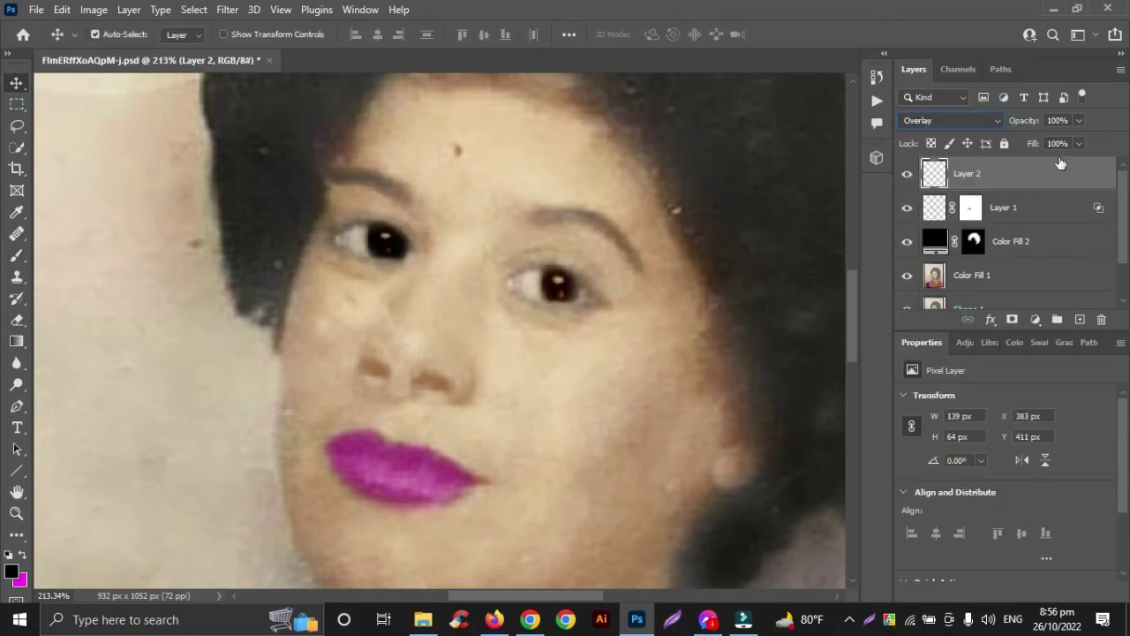
Reduce the opacity of the painted iris layer to 62%.
left_click(1079, 121)
left_click_drag(1078, 139, 1054, 139)
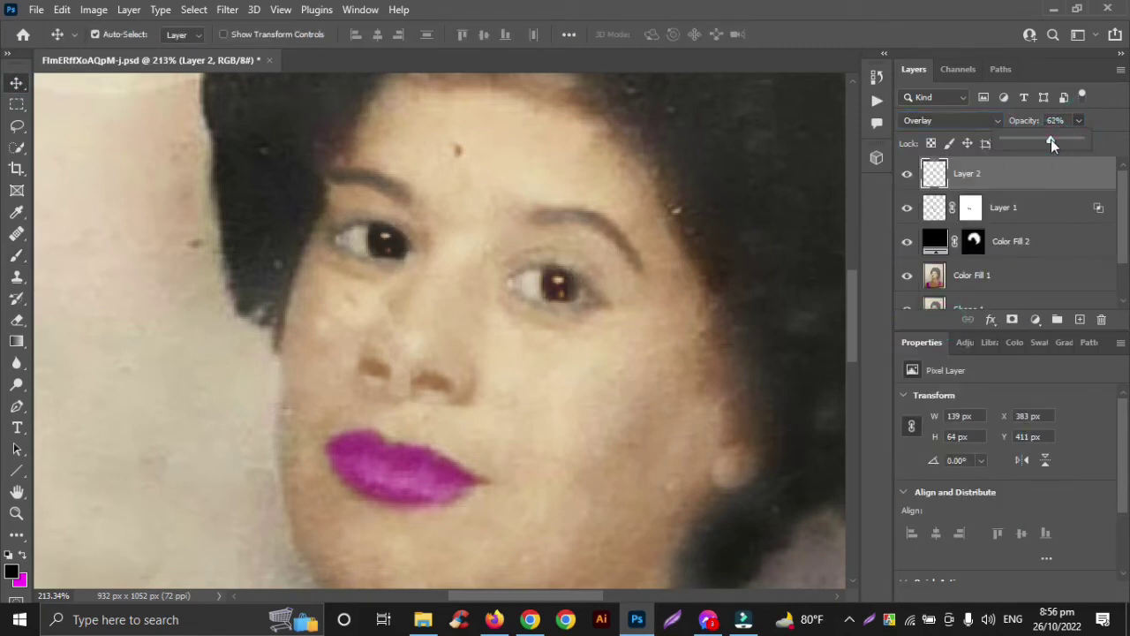
scroll(667, 276, "down", 10)
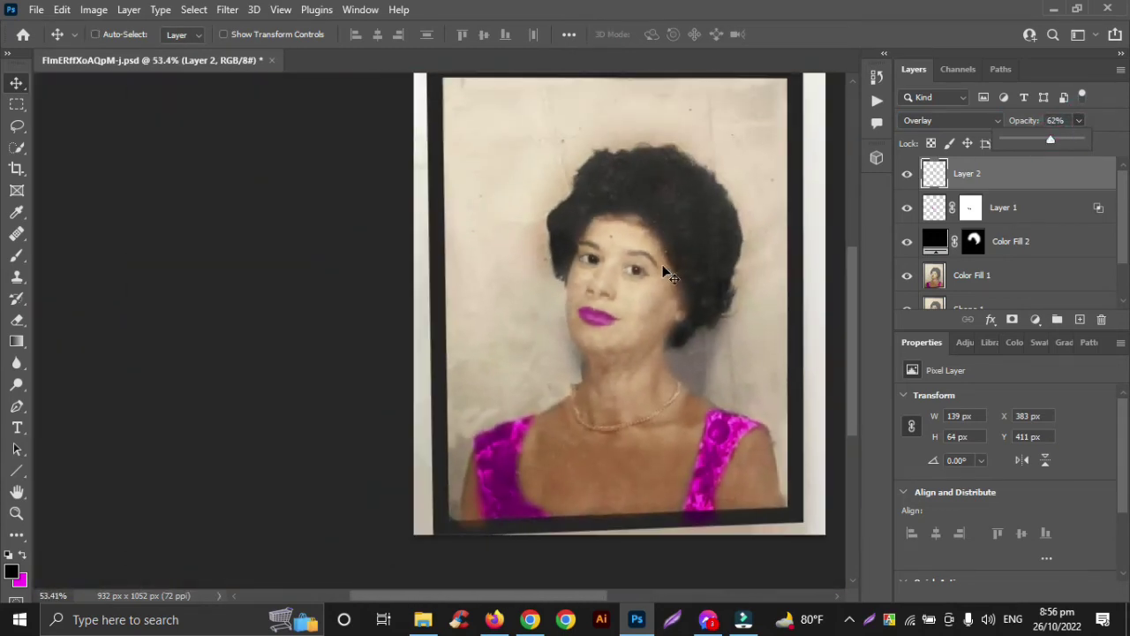
scroll(631, 285, "up", 8)
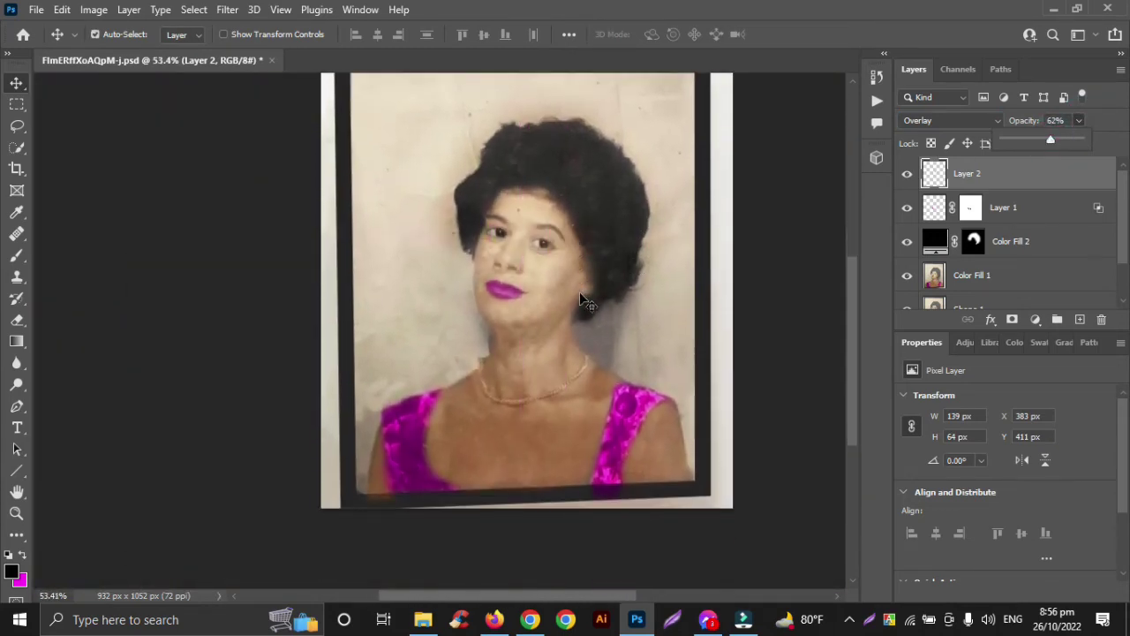
scroll(464, 202, "left", 2)
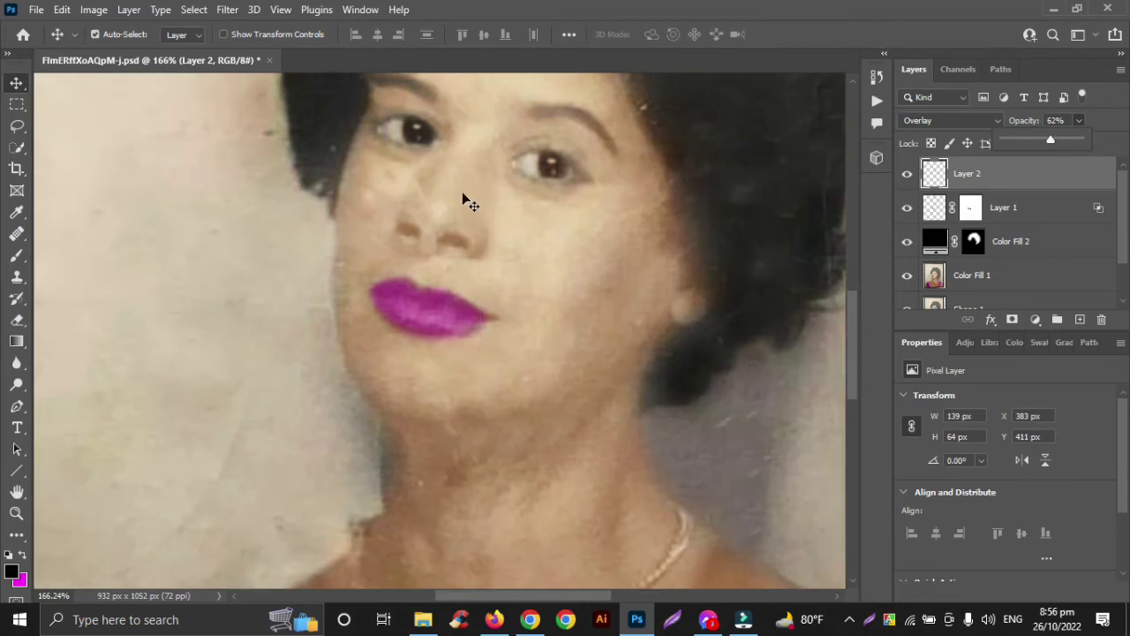
Outline both eyes along the upper and lower lids on a new layer with a 2 px black brush.
scroll(495, 188, "up", 2)
scroll(504, 236, "up", 1)
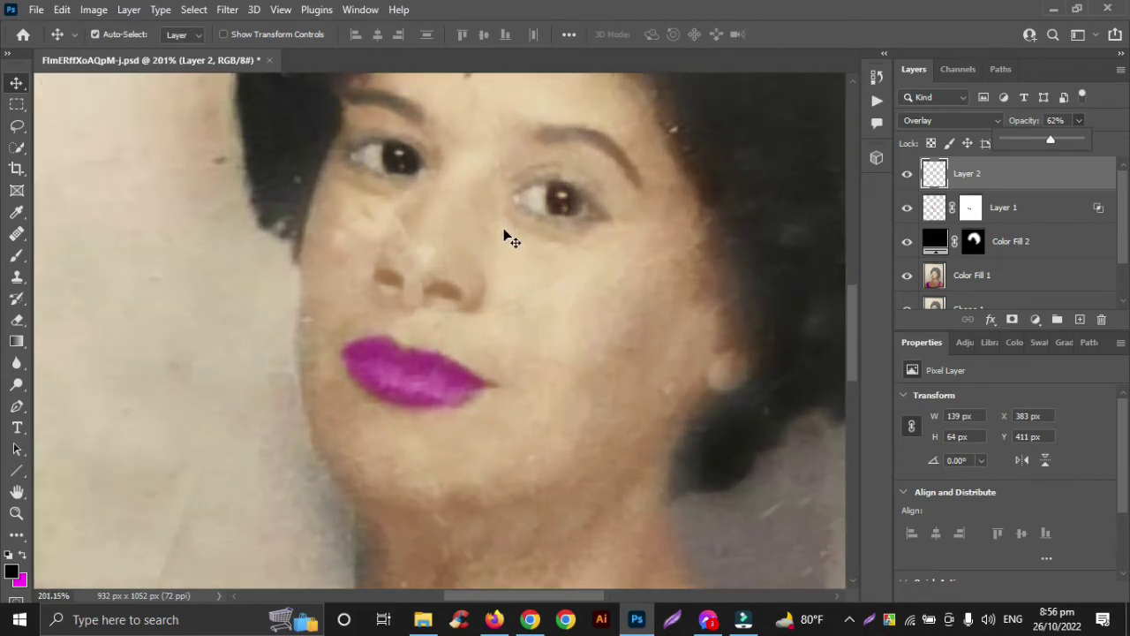
scroll(503, 236, "up", 1)
left_click(1081, 319)
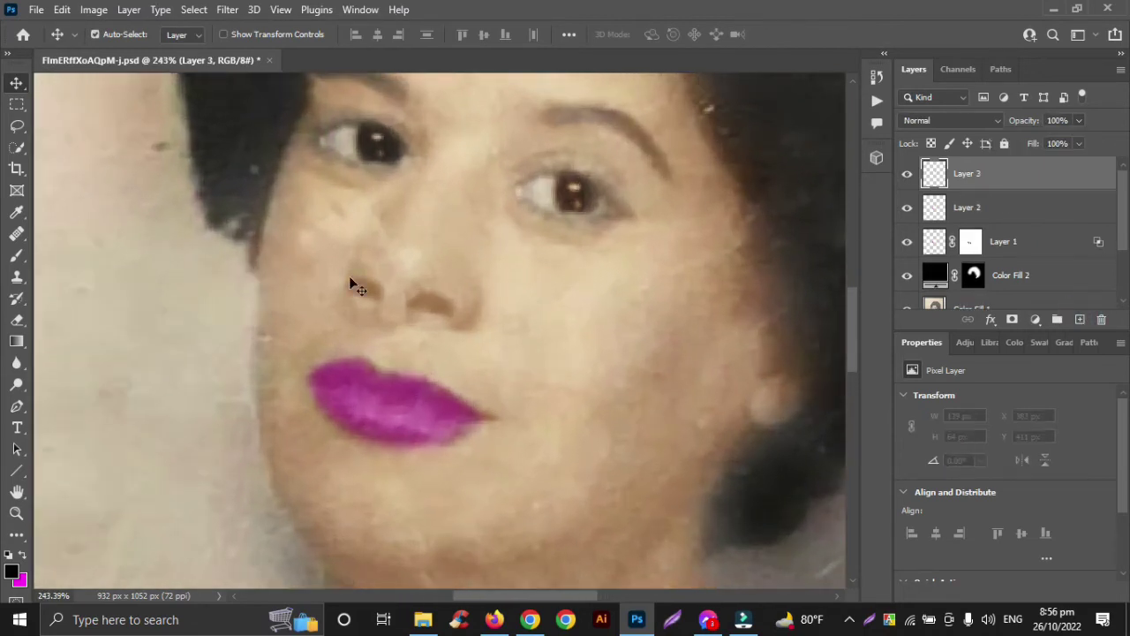
key("b")
scroll(375, 172, "up", 2)
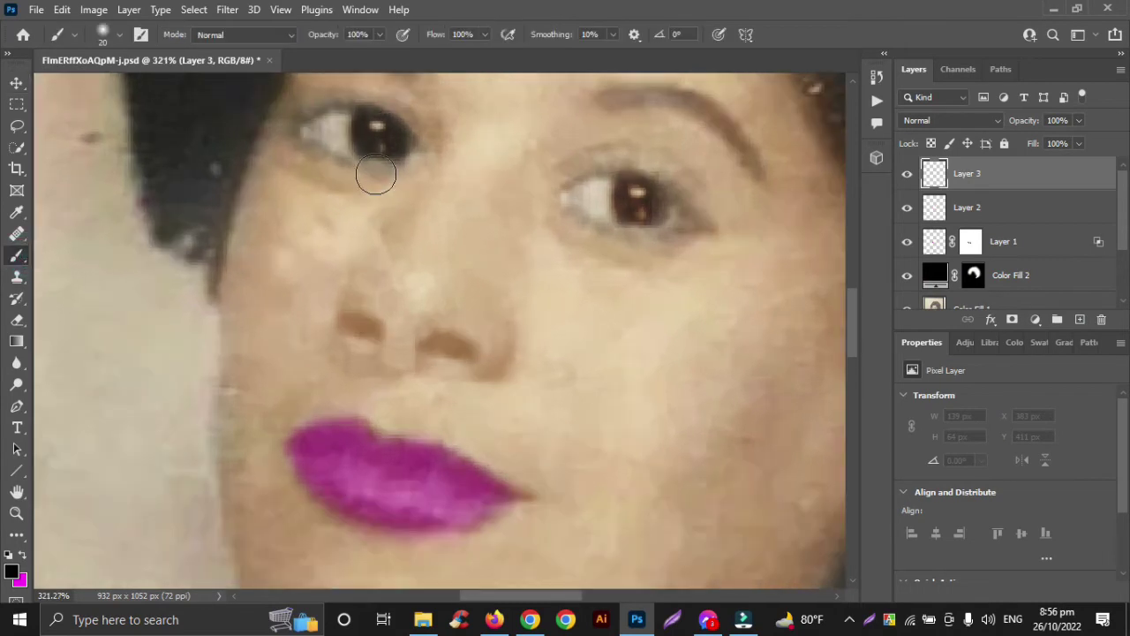
mouse_move(423, 154)
left_mouse_down()
mouse_move(391, 163)
mouse_move(302, 134)
left_mouse_up()
key("ctrl+z")
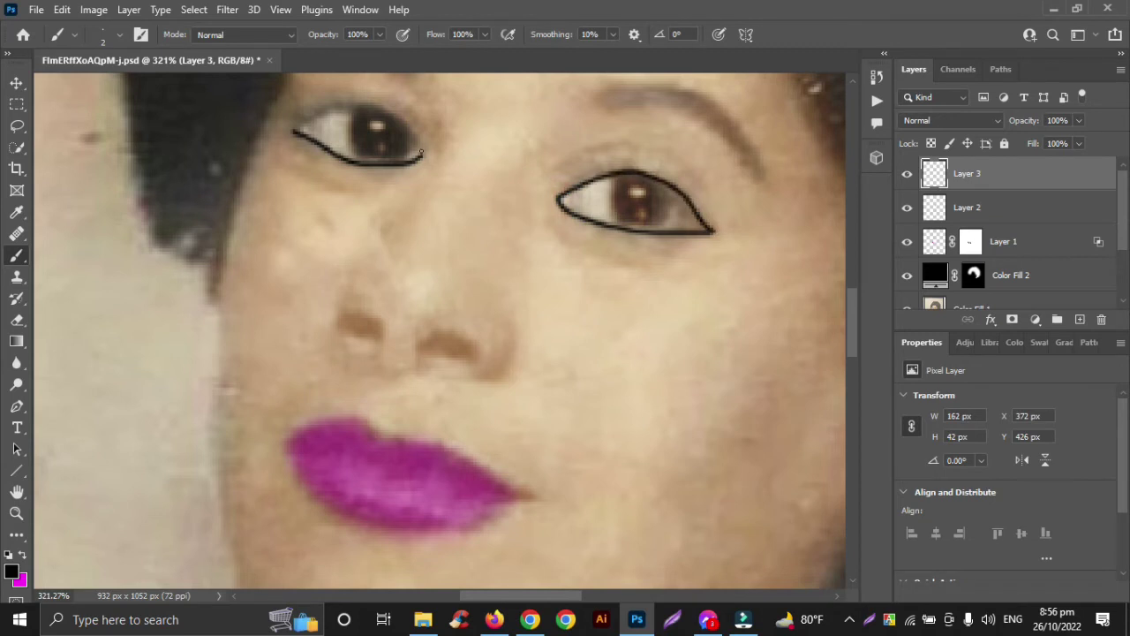
mouse_move(422, 154)
left_mouse_down()
mouse_move(393, 115)
mouse_move(346, 106)
left_mouse_up()
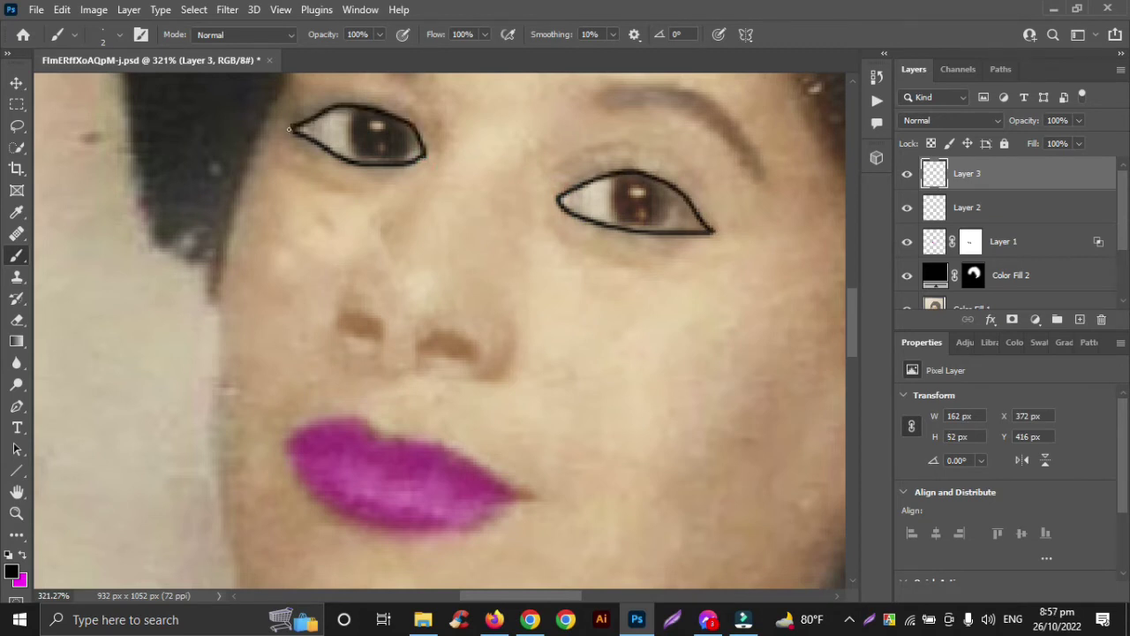
Blend the eye outline layer in Soft Light mode at 28% opacity.
key("v")
left_click(962, 120)
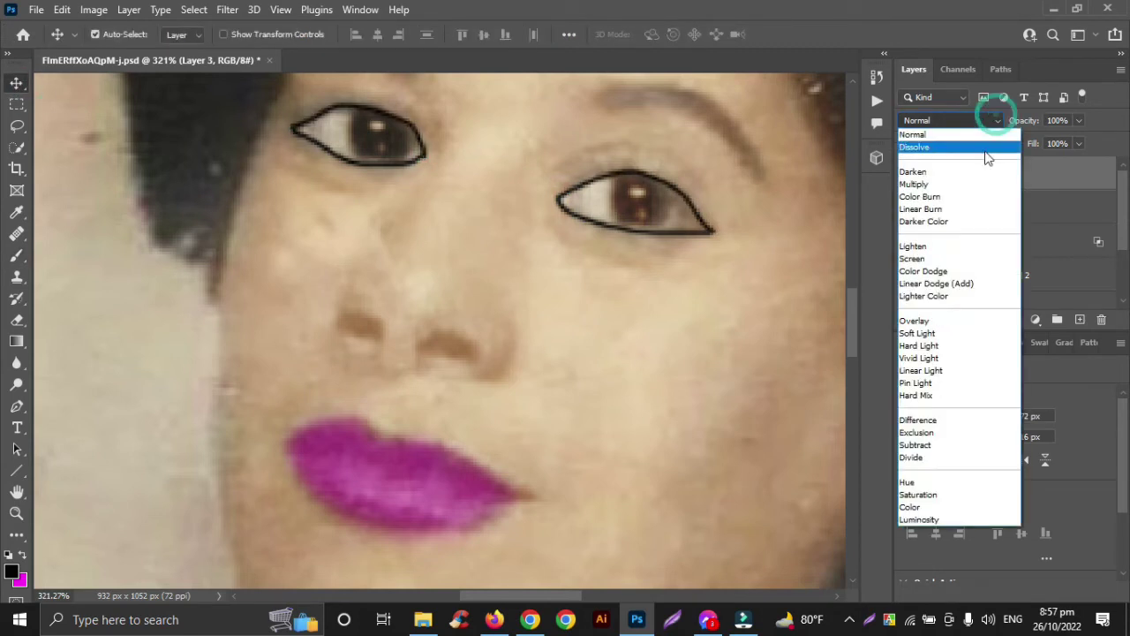
left_click(934, 335)
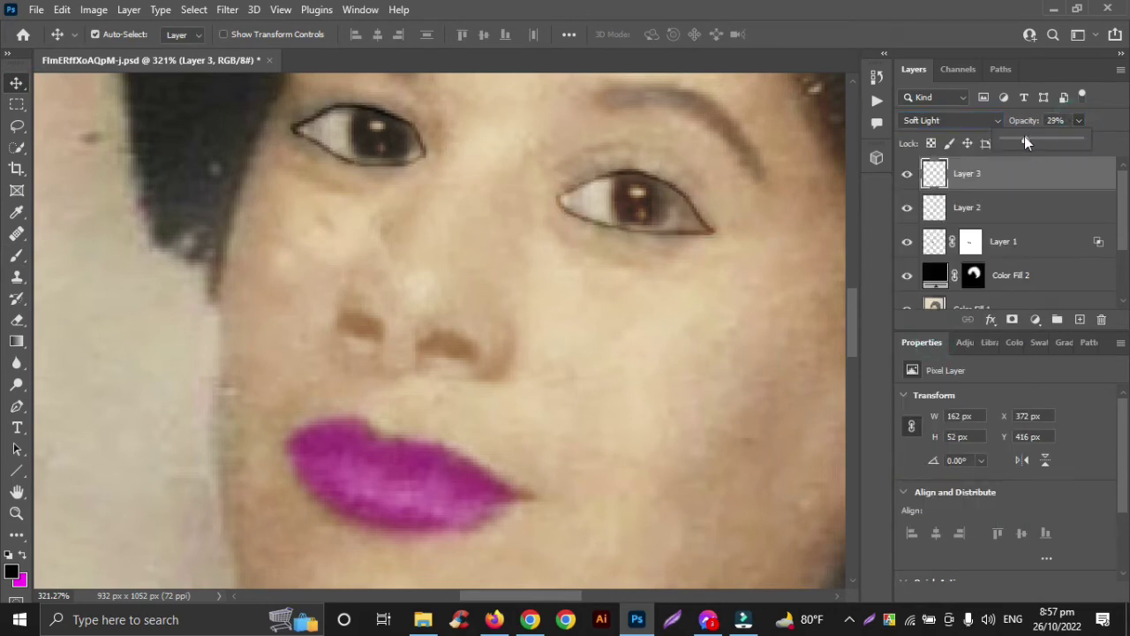
left_click_drag(1024, 139, 1020, 142)
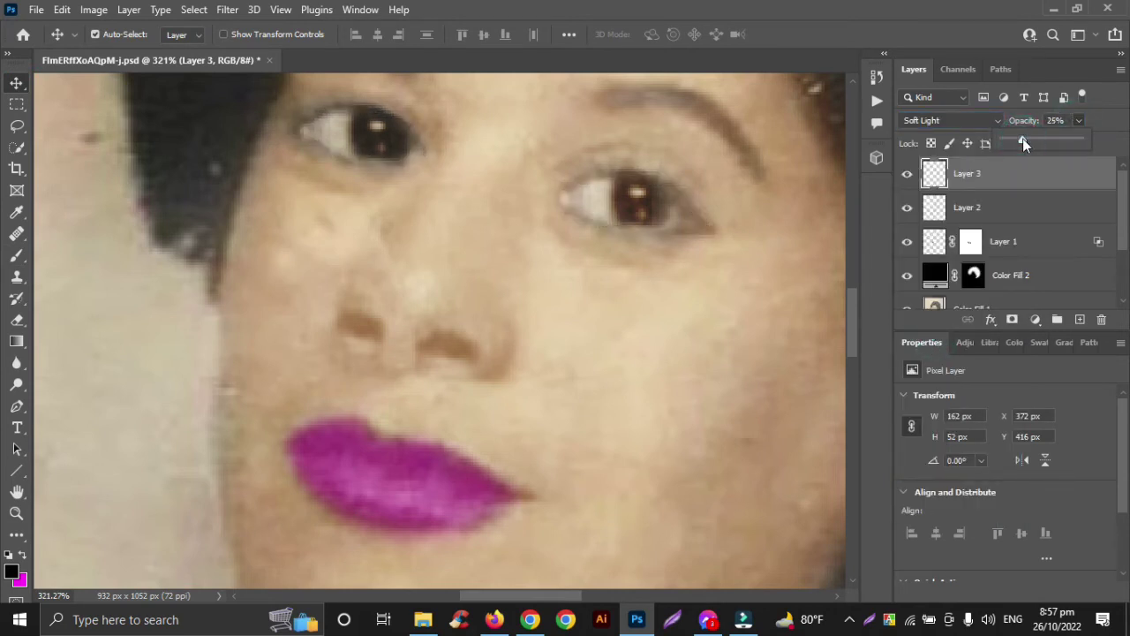
scroll(752, 230, "down", 10)
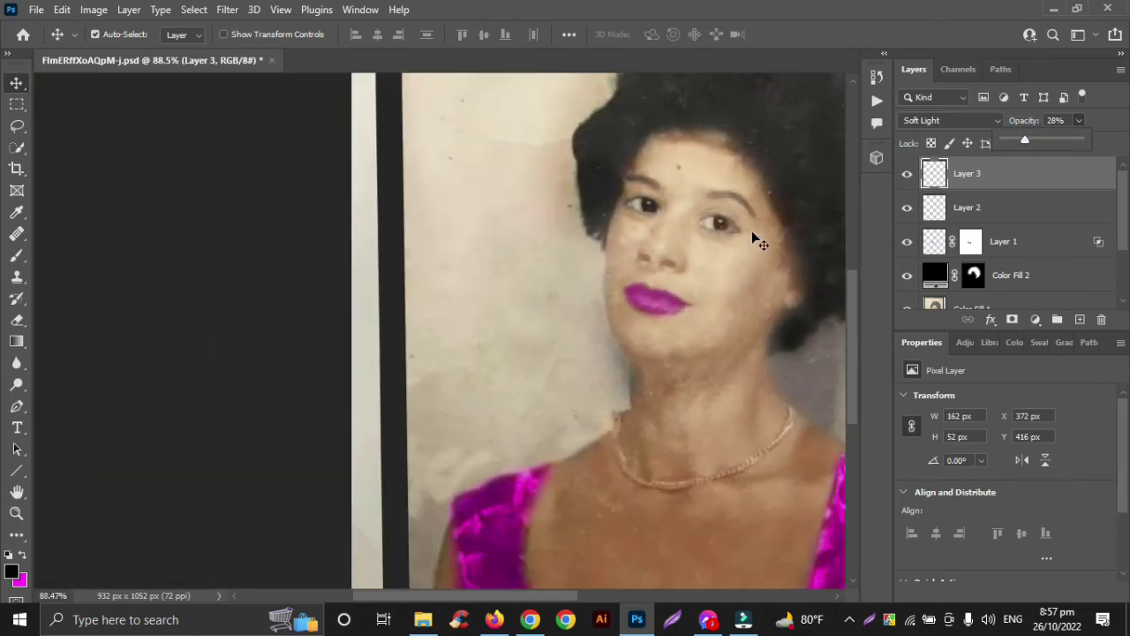
scroll(757, 238, "right", 2)
Paint over both eyebrows on a new layer with a 10 px black brush at 41% opacity.
left_click(1079, 319)
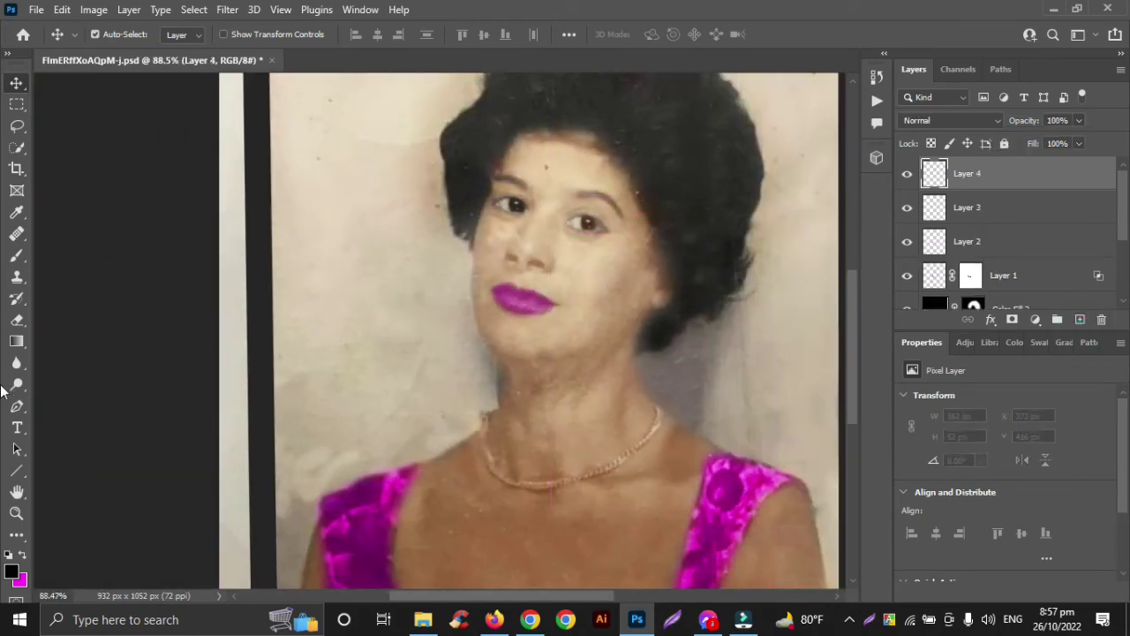
left_click(17, 256)
scroll(607, 196, "up", 5)
scroll(606, 196, "up", 2)
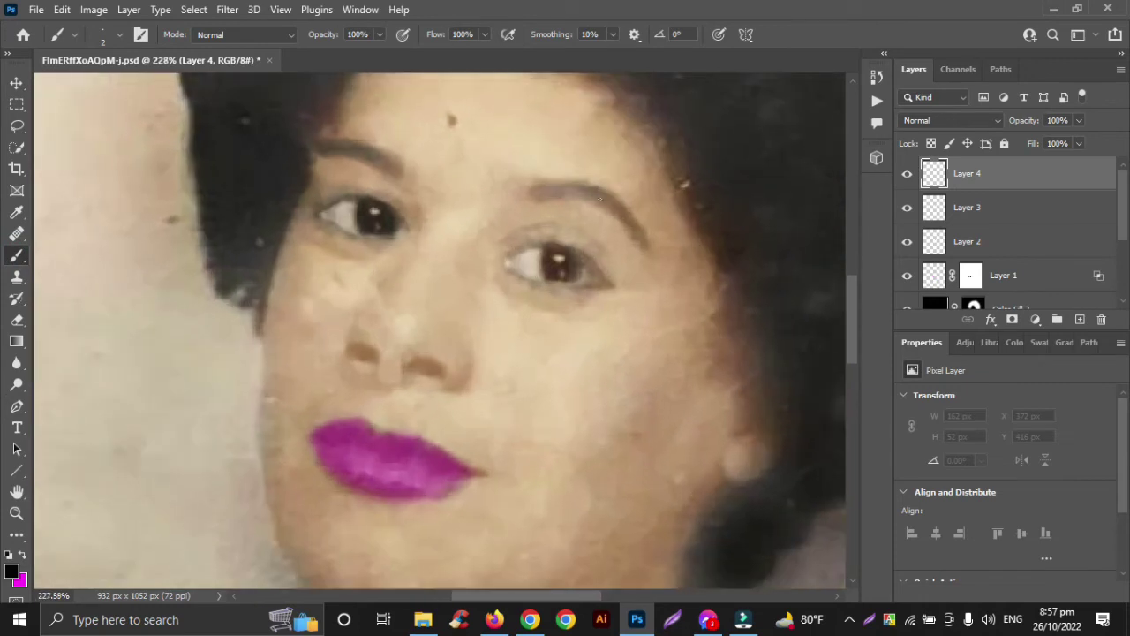
left_click(380, 36)
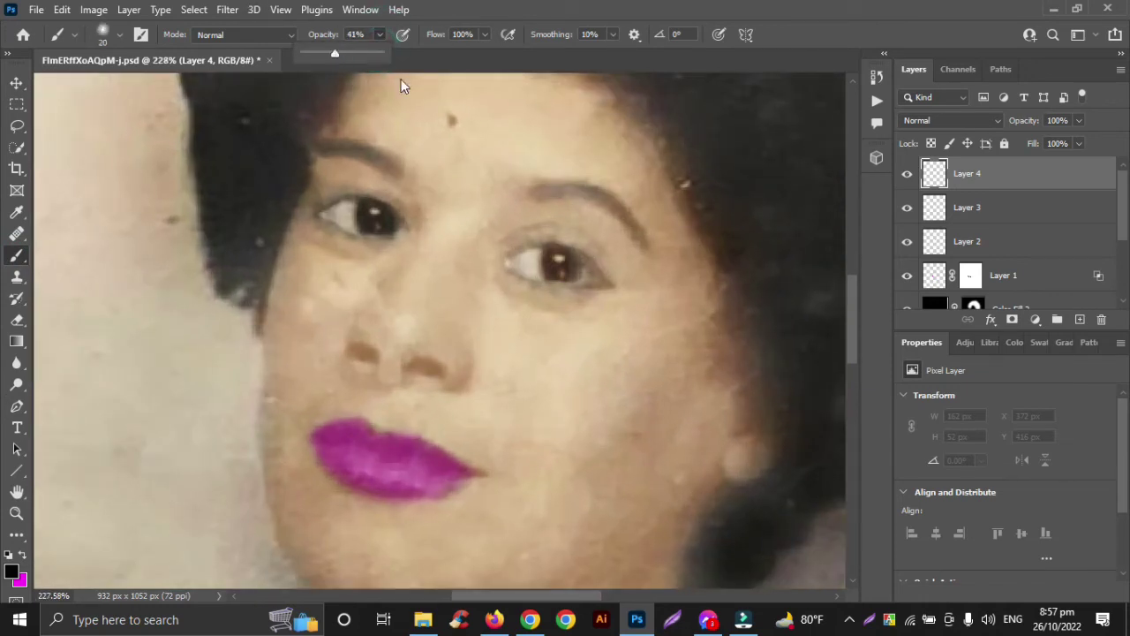
left_click(544, 191)
mouse_move(544, 191)
left_mouse_down()
mouse_move(621, 212)
mouse_move(645, 248)
left_mouse_up()
left_click_drag(379, 155, 312, 143)
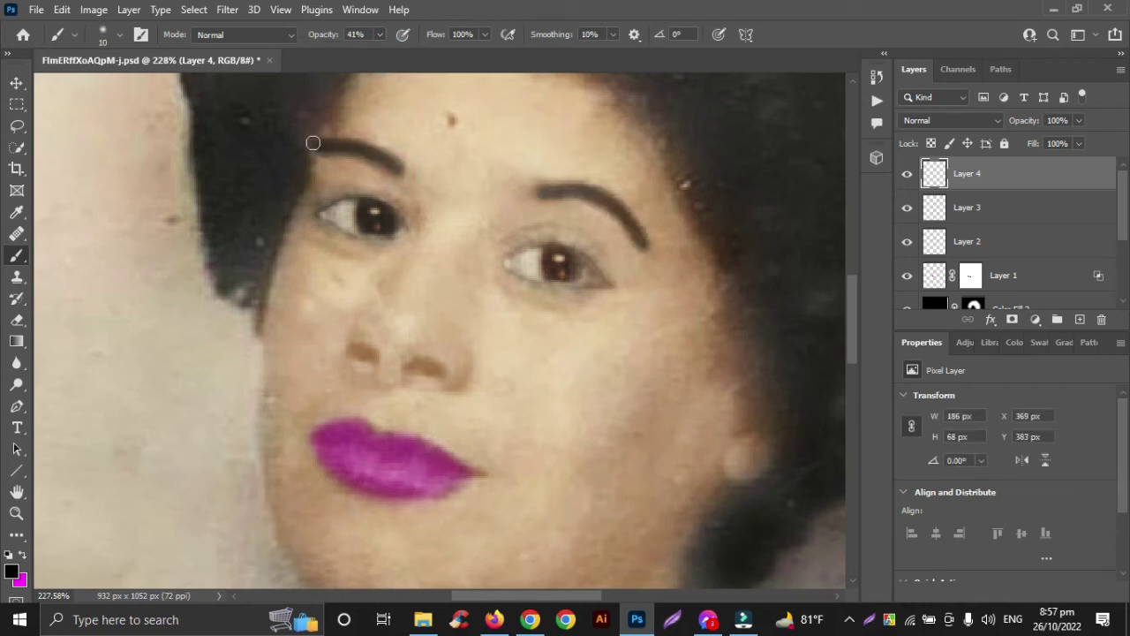
Blend the eyebrow layer in Soft Light mode at 38% opacity.
left_click(20, 83)
left_click(973, 119)
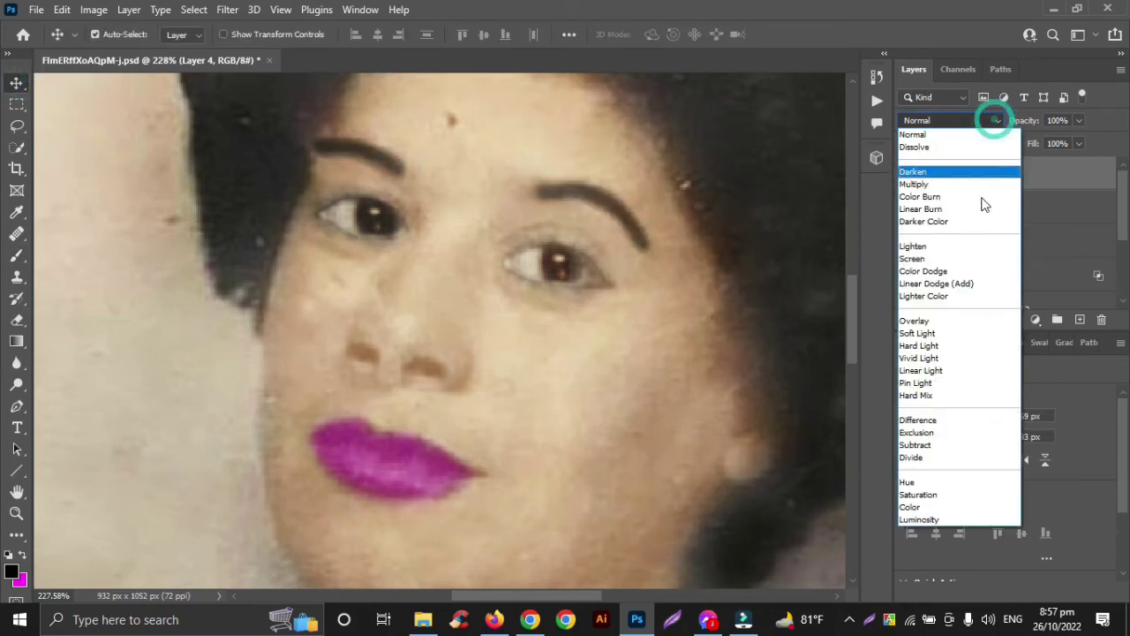
left_click(941, 332)
left_click(1079, 120)
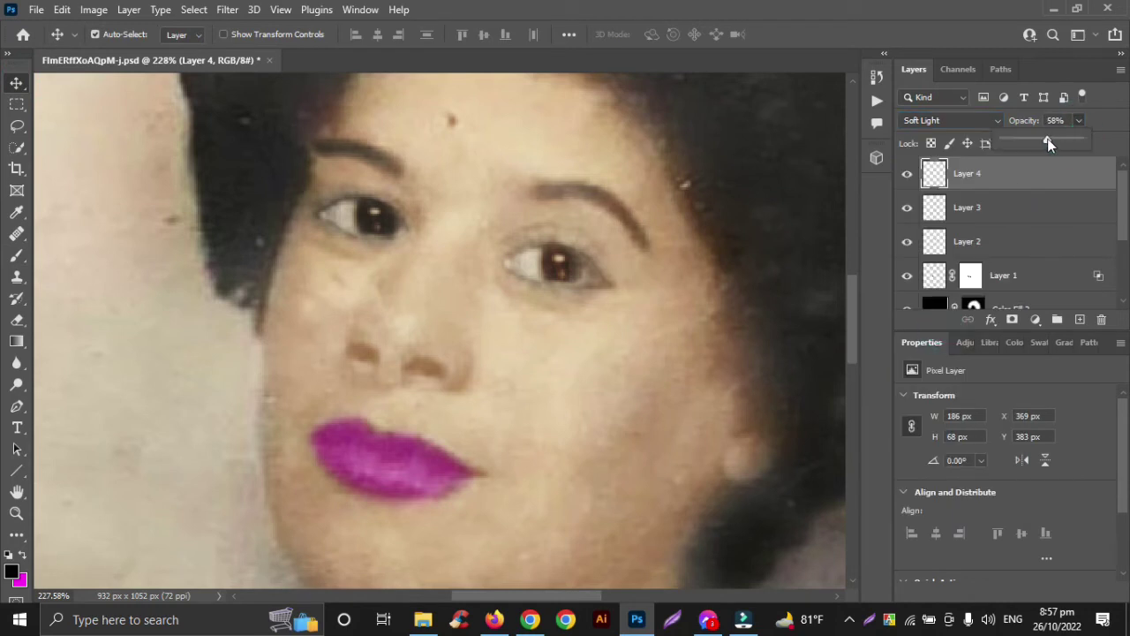
left_click_drag(1051, 139, 1033, 137)
scroll(719, 292, "down", 5)
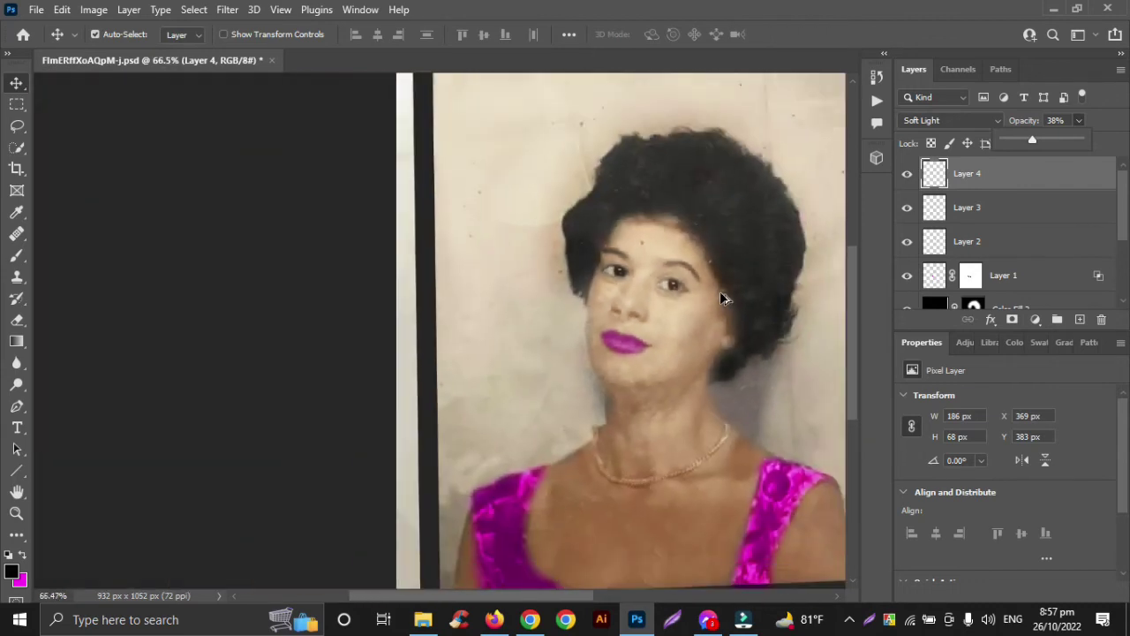
scroll(720, 301, "up", 1)
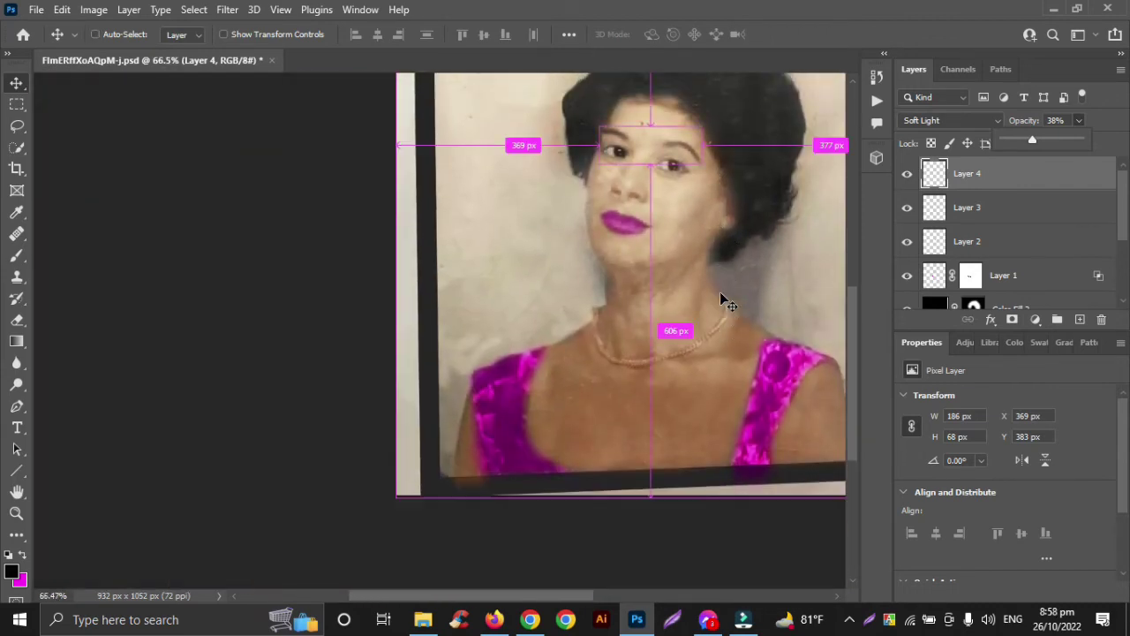
scroll(719, 300, "right", 3)
scroll(707, 265, "down", 3)
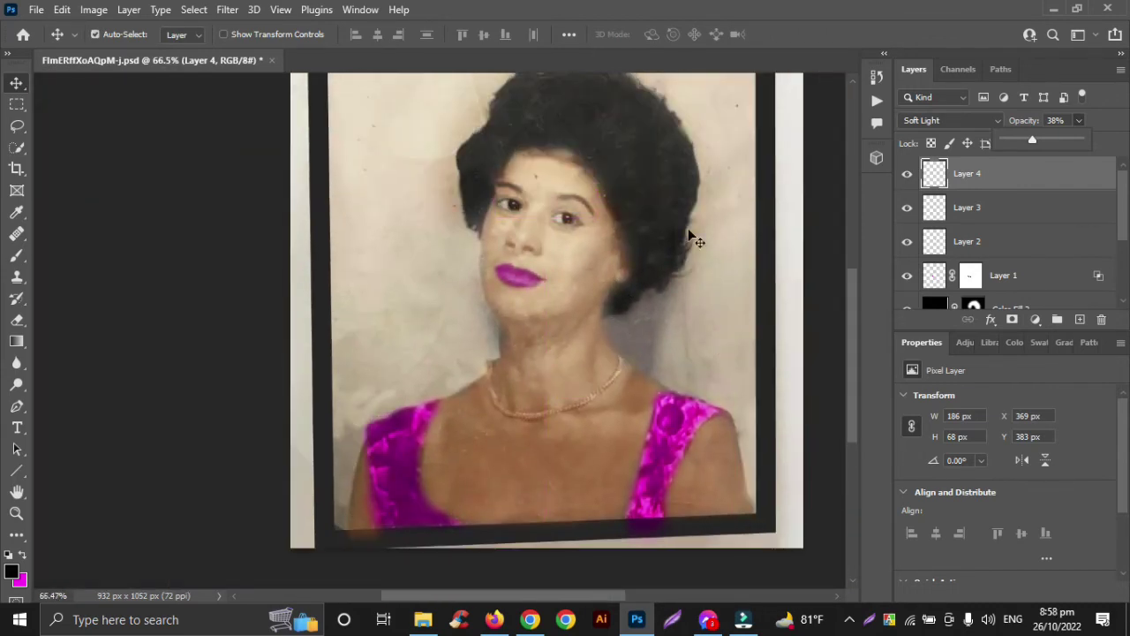
scroll(686, 264, "up", 1)
scroll(686, 265, "right", 2)
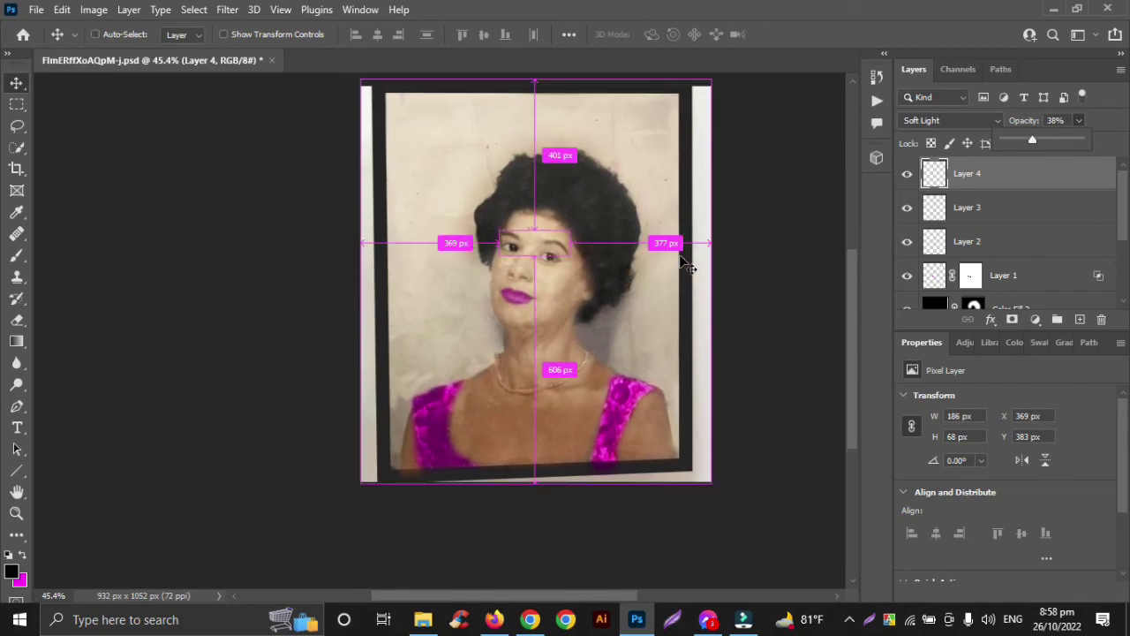
Group all the colorization layers from the eyebrow layer down to Color Fill 1.
scroll(687, 267, "down", 1)
scroll(1015, 212, "down", 2)
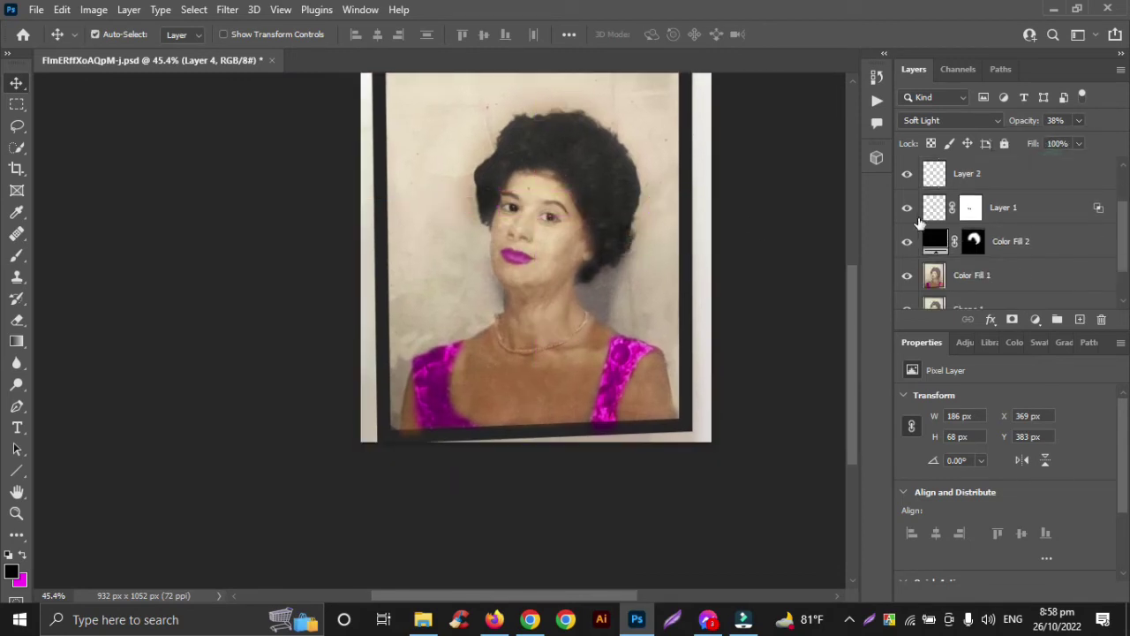
scroll(918, 221, "down", 2)
left_click(1037, 224, "shift")
key("ctrl+g")
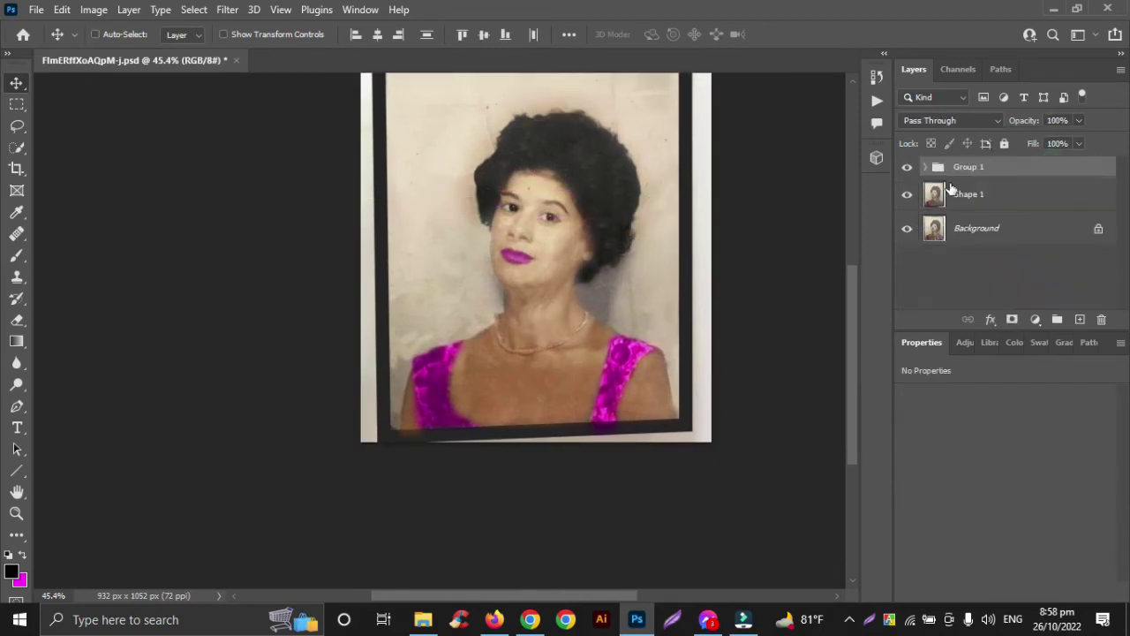
Toggle the visibility of the colorization group to compare the portrait before and after coloring.
left_click(907, 167)
left_click(906, 167)
left_click(907, 167)
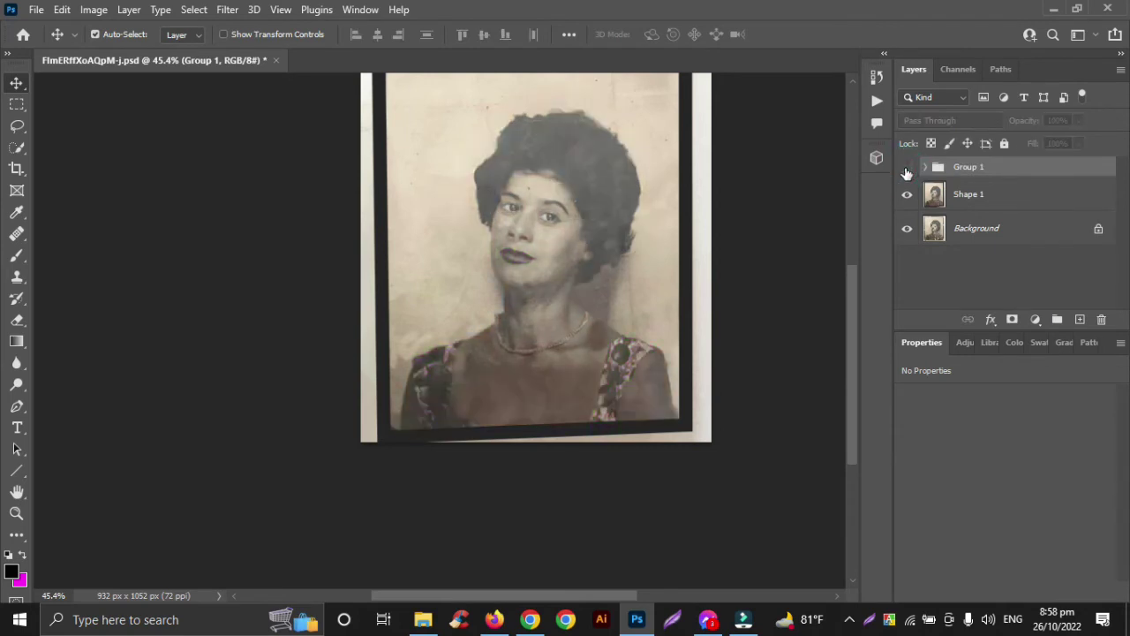
left_click(906, 168)
left_click(907, 167)
left_click(907, 167)
left_click(907, 167)
left_click(906, 167)
scroll(717, 302, "up", 2)
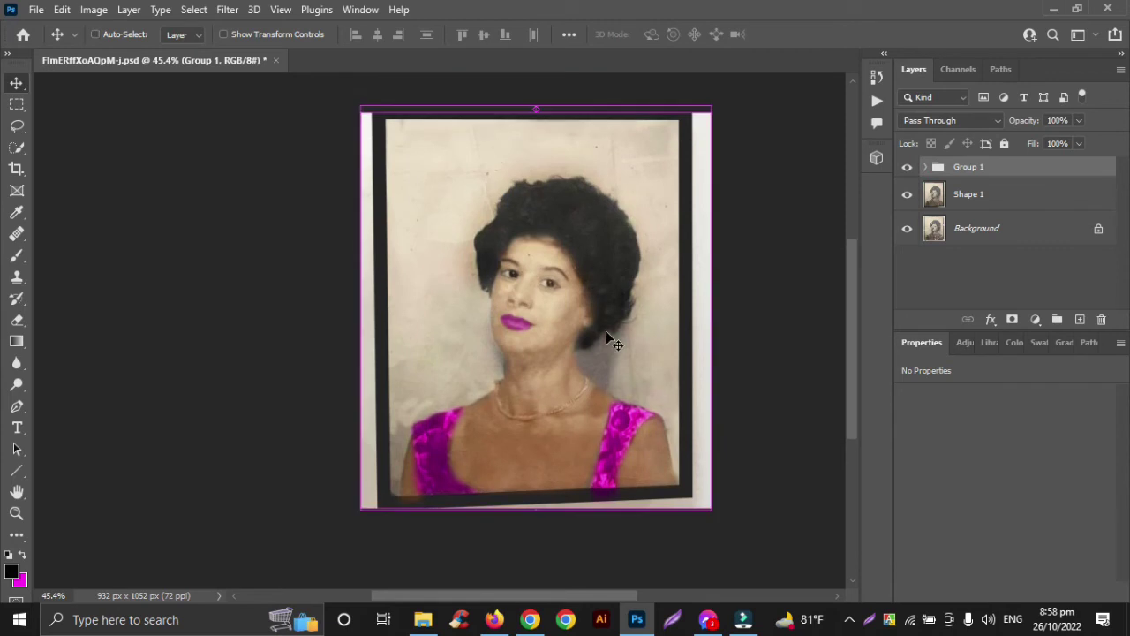
scroll(588, 337, "down", 1)
scroll(587, 281, "up", 1)
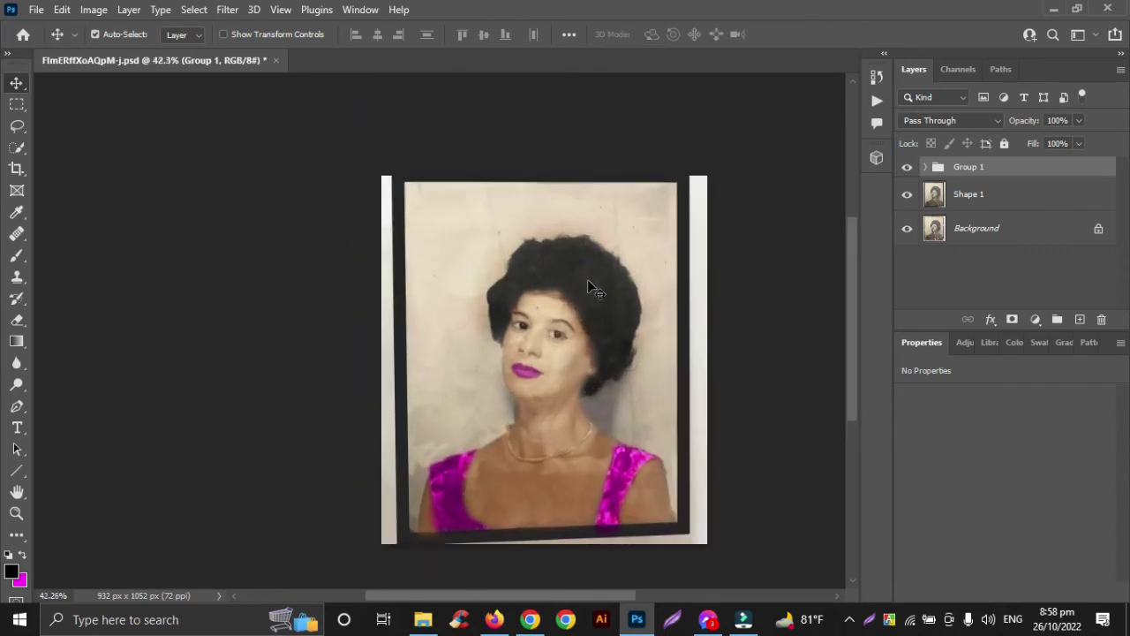
scroll(586, 284, "up", 5)
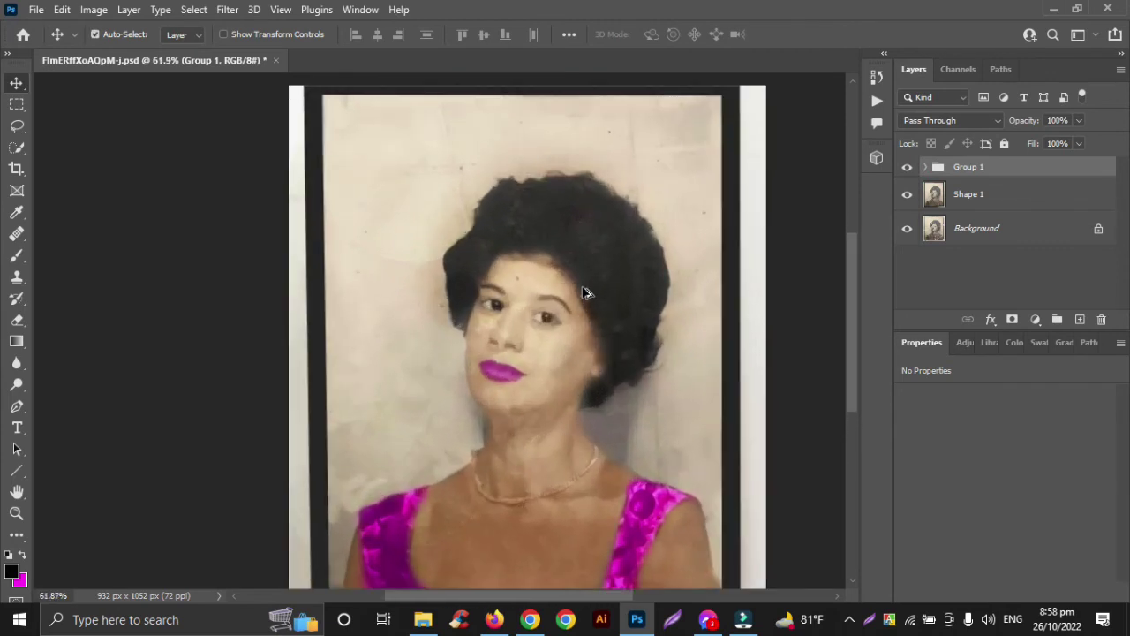
scroll(583, 295, "right", 1)
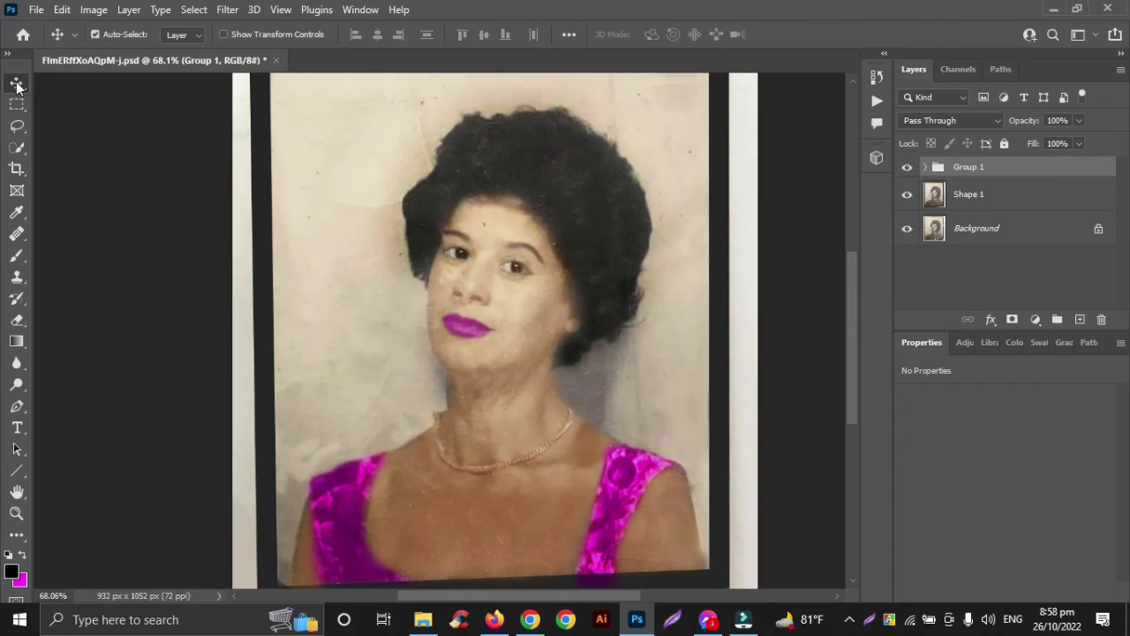
Make Color Fill 1 the active layer and switch to the Clone Stamp tool for retouching the background.
left_click(366, 218)
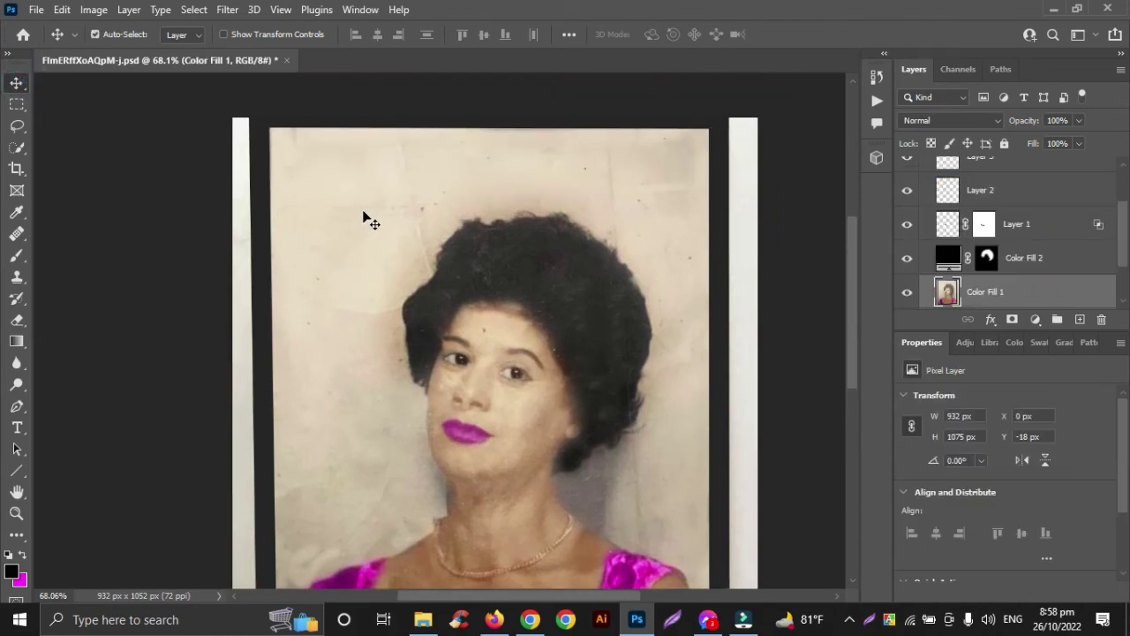
left_click(17, 276)
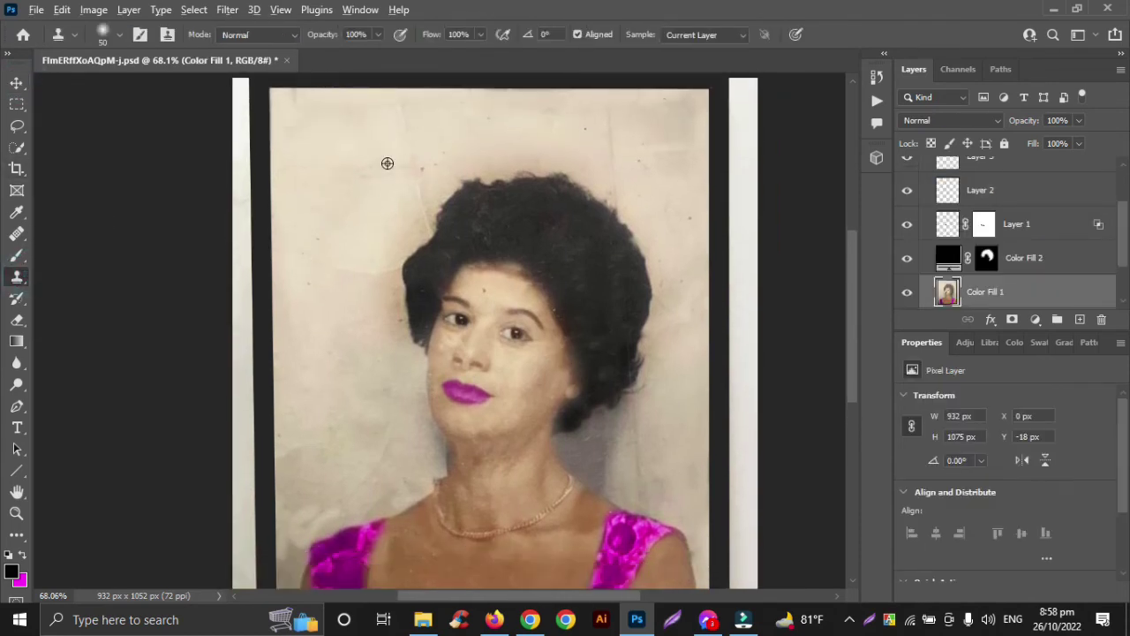
Try to clone clean background over the long crack at the upper left of the hair with a 50 px brush.
scroll(386, 163, "up", 2)
left_click(247, 179, "alt")
left_click(391, 151)
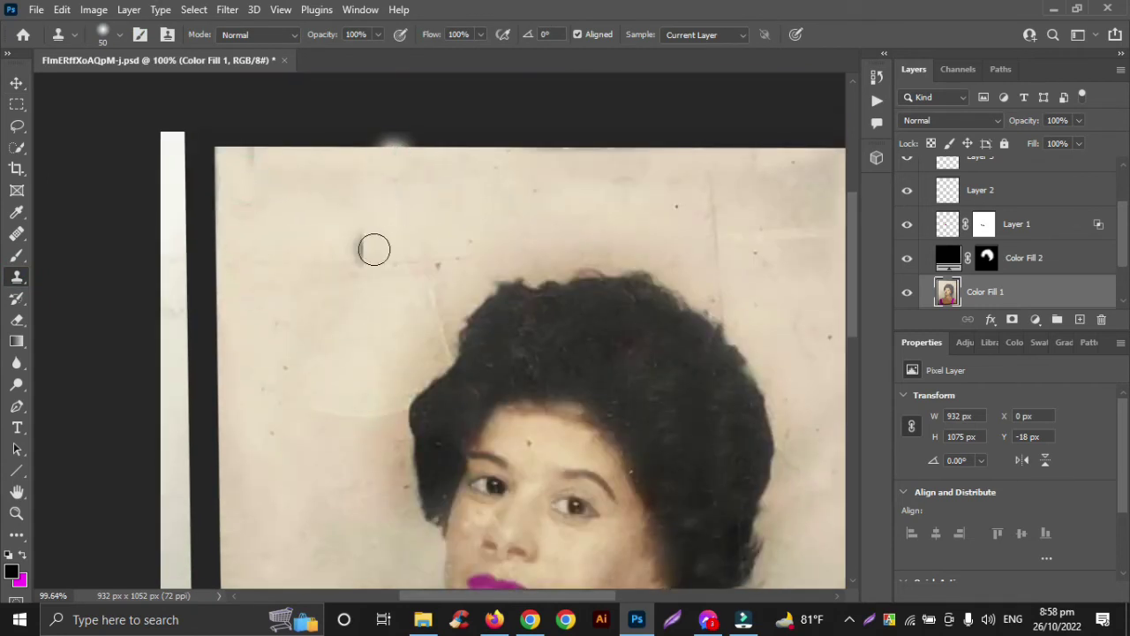
left_click(404, 202)
left_click_drag(415, 249, 435, 340)
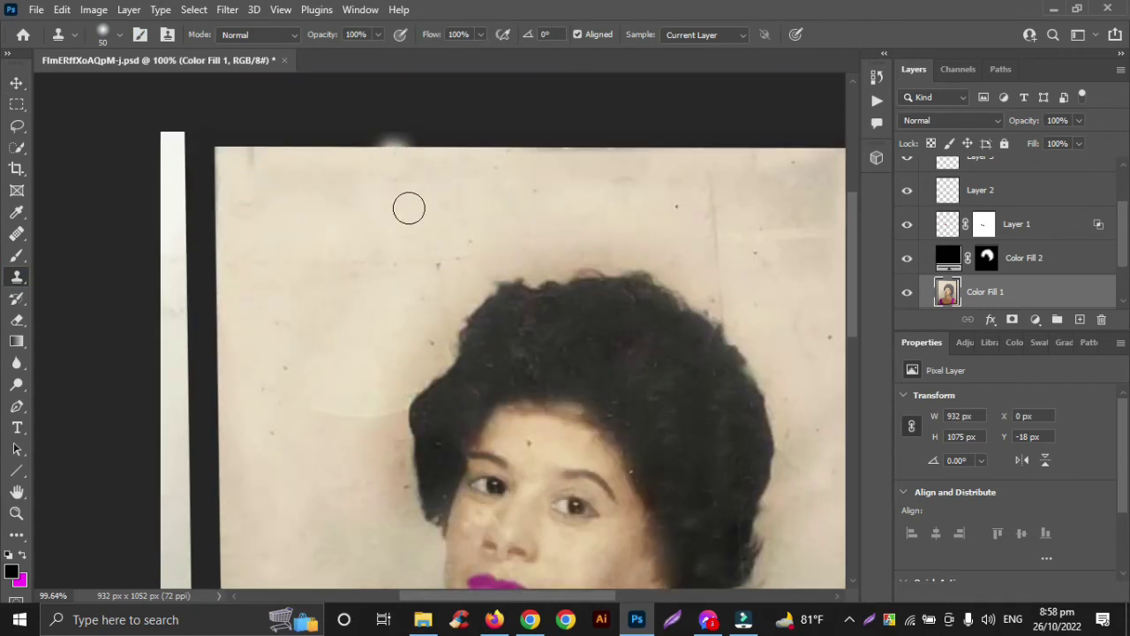
Reduce the Clone Stamp to 45 px and cover the long crack from the photo's upper edge down to the hair.
key("bracketleft")
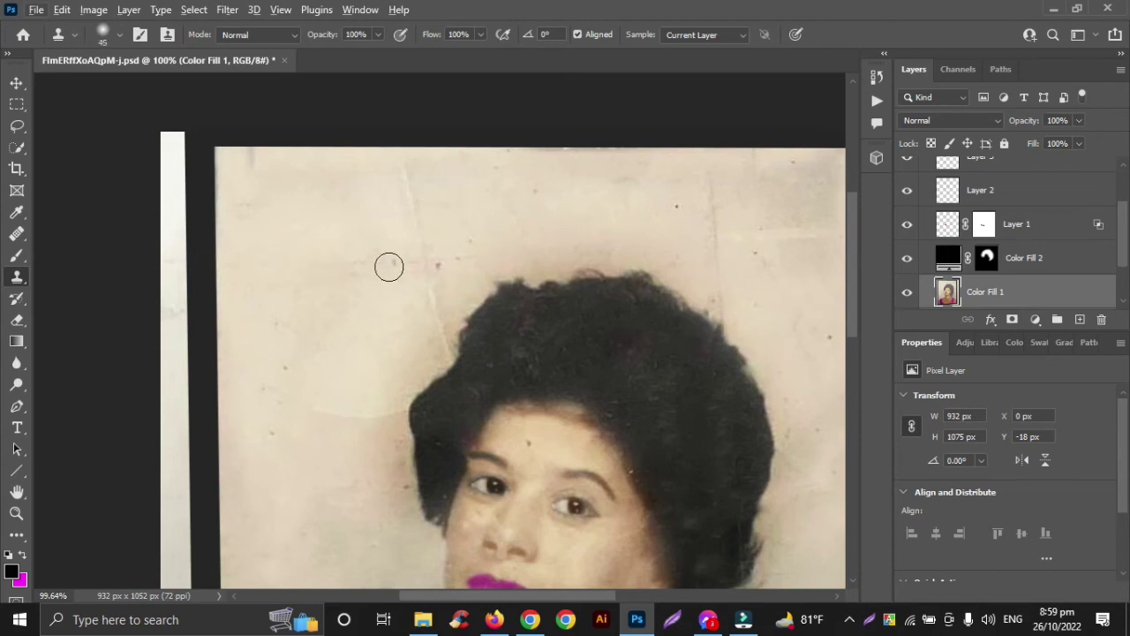
left_click(292, 247, "alt")
left_click_drag(409, 184, 441, 351)
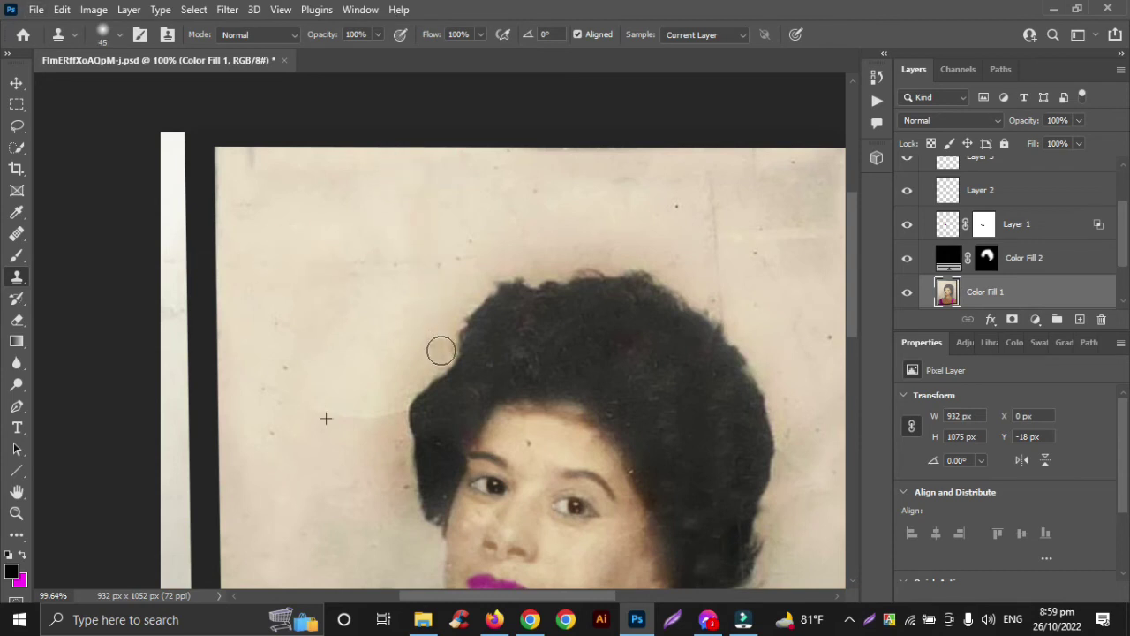
Clone clean background over the small marks and faint crease in the photo's upper-left area.
left_click(388, 203, "alt")
left_click(253, 159)
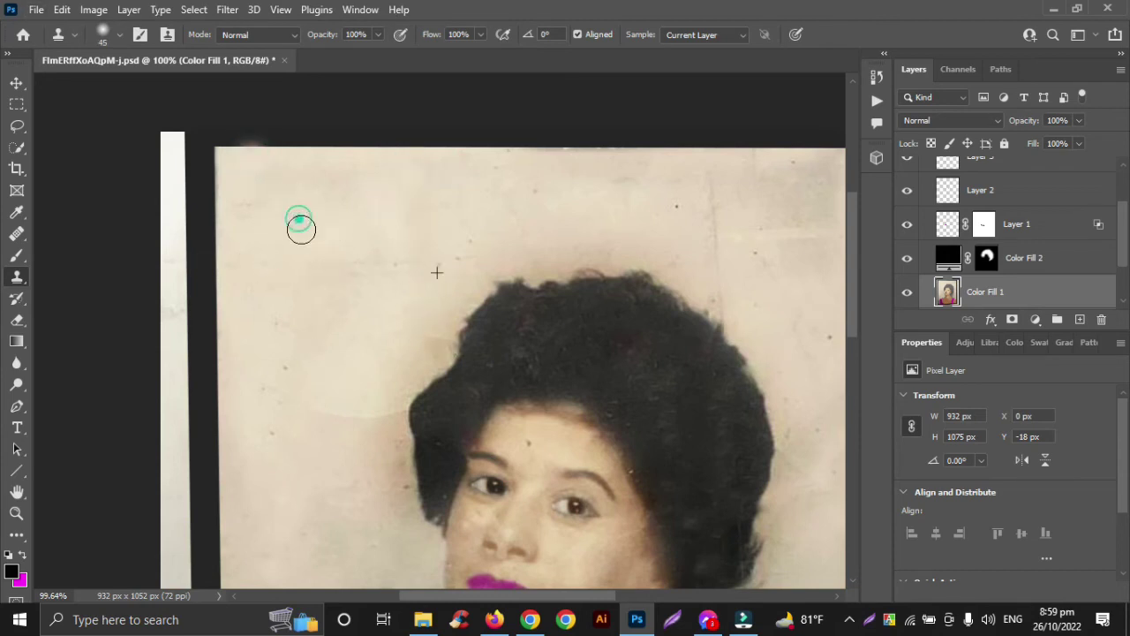
left_click(329, 278)
left_click(283, 208, "alt")
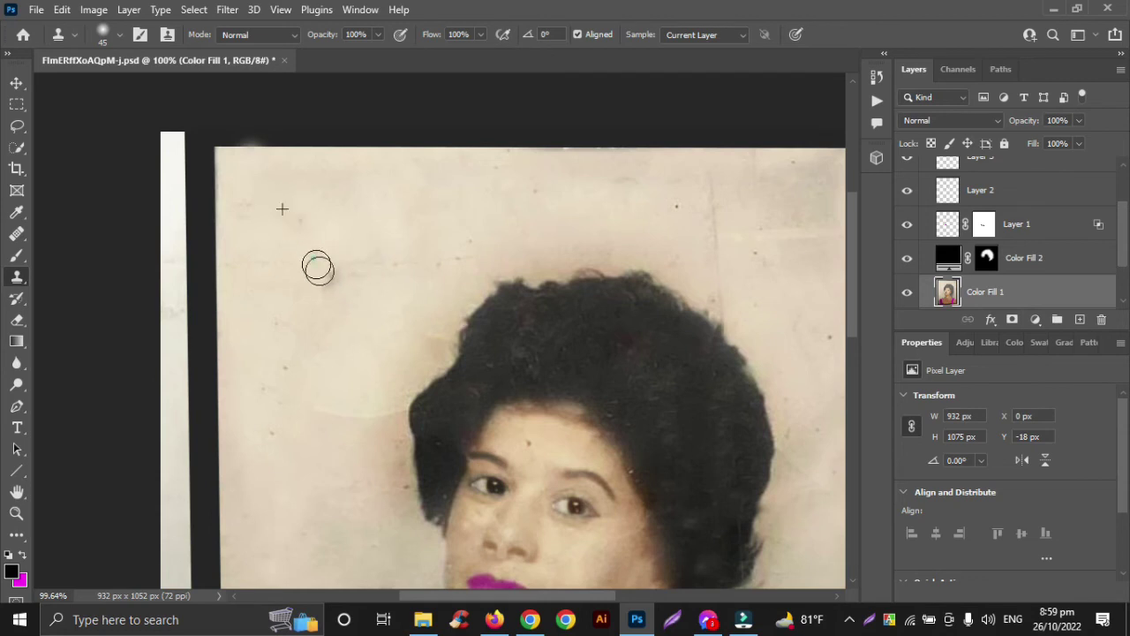
left_click_drag(314, 263, 334, 281)
Clone neighbouring background over the vertical crease in the photo's upper-right area, down to the hair.
scroll(334, 281, "right", 5)
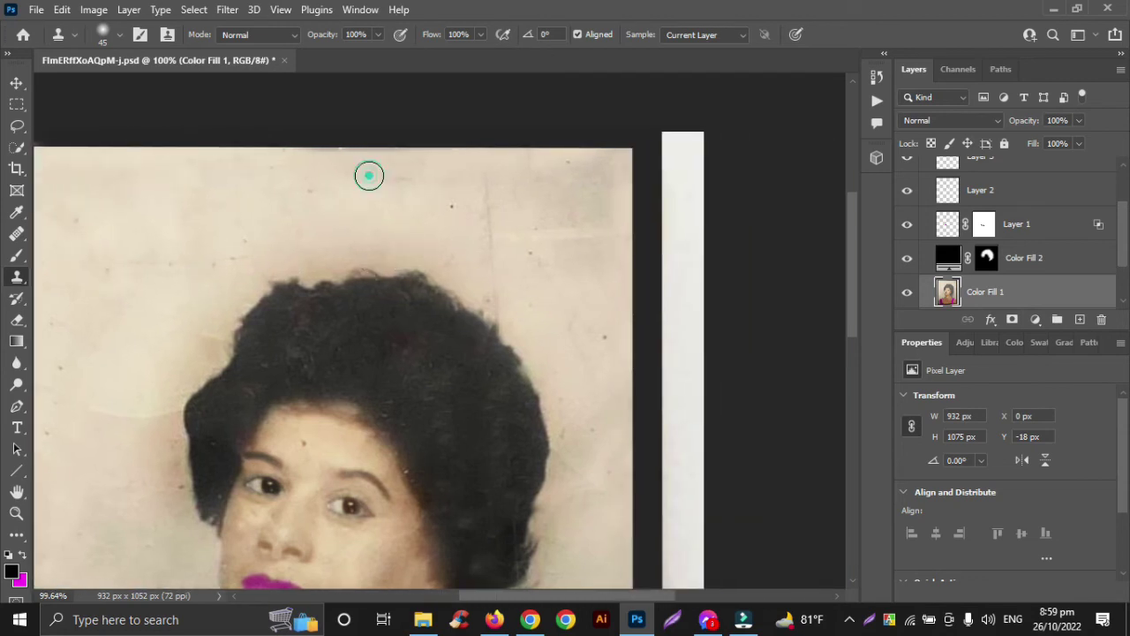
left_click(399, 189, "alt")
left_click(305, 184, "alt")
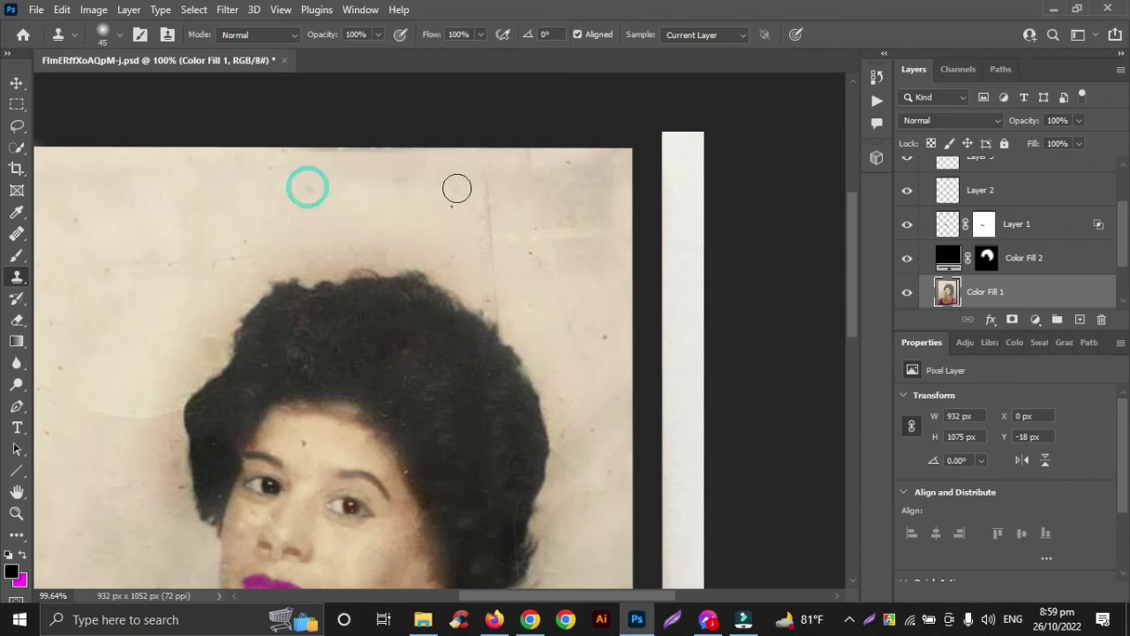
left_click(479, 184)
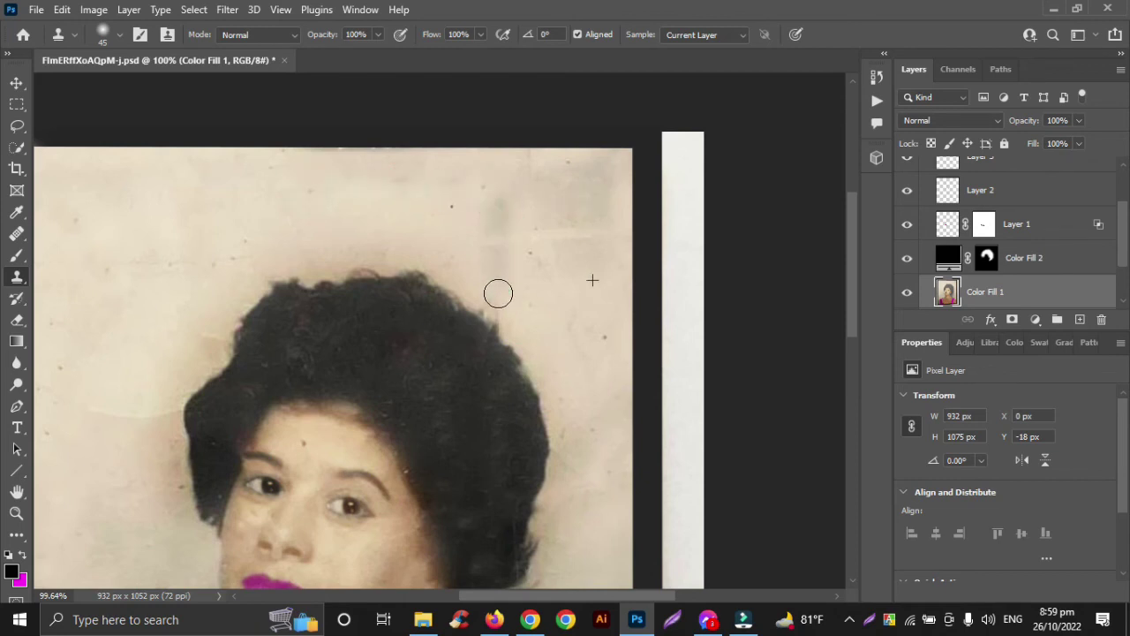
Clone clean background over the blemishes left of the hair and the mottled stains beside the neck.
scroll(397, 212, "down", 3)
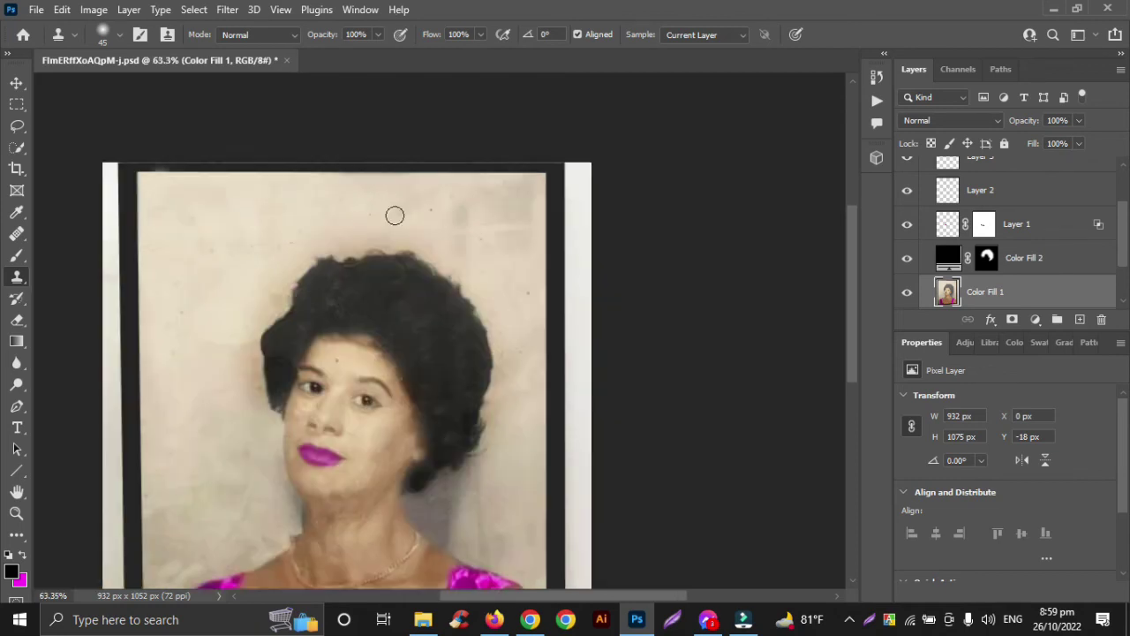
scroll(397, 215, "down", 2)
scroll(236, 320, "up", 3)
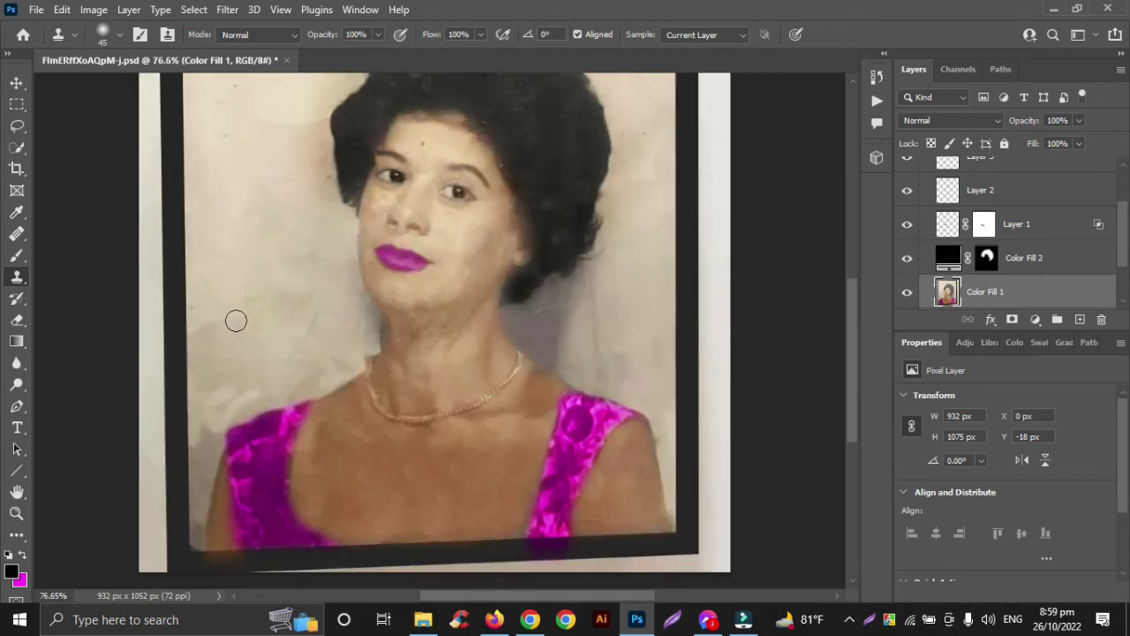
left_click(259, 116, "alt")
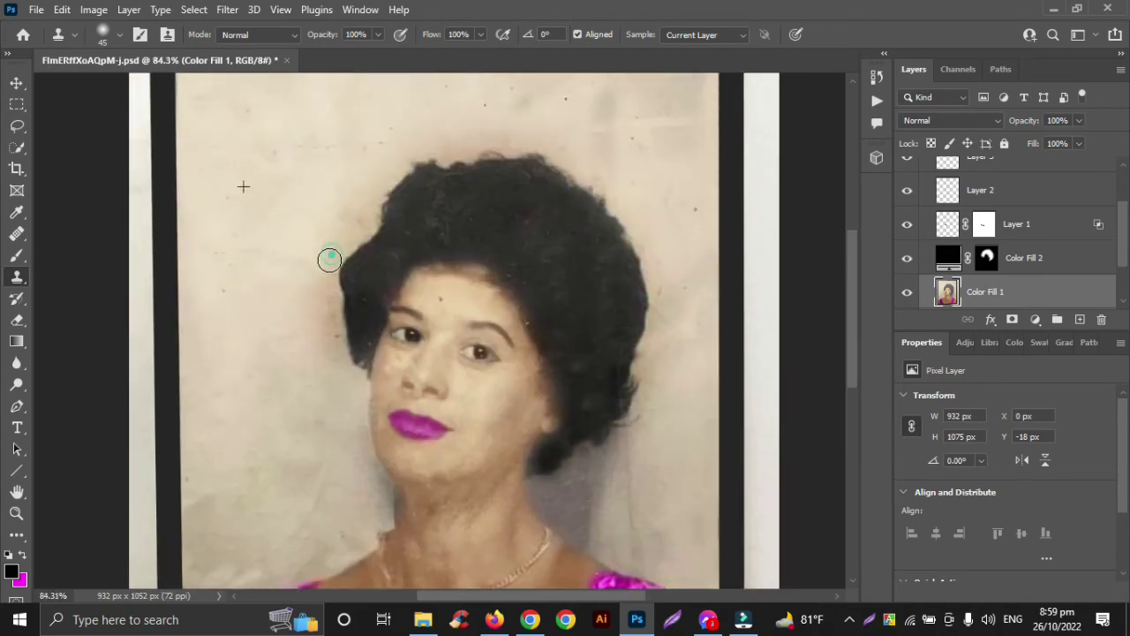
scroll(311, 292, "down", 5)
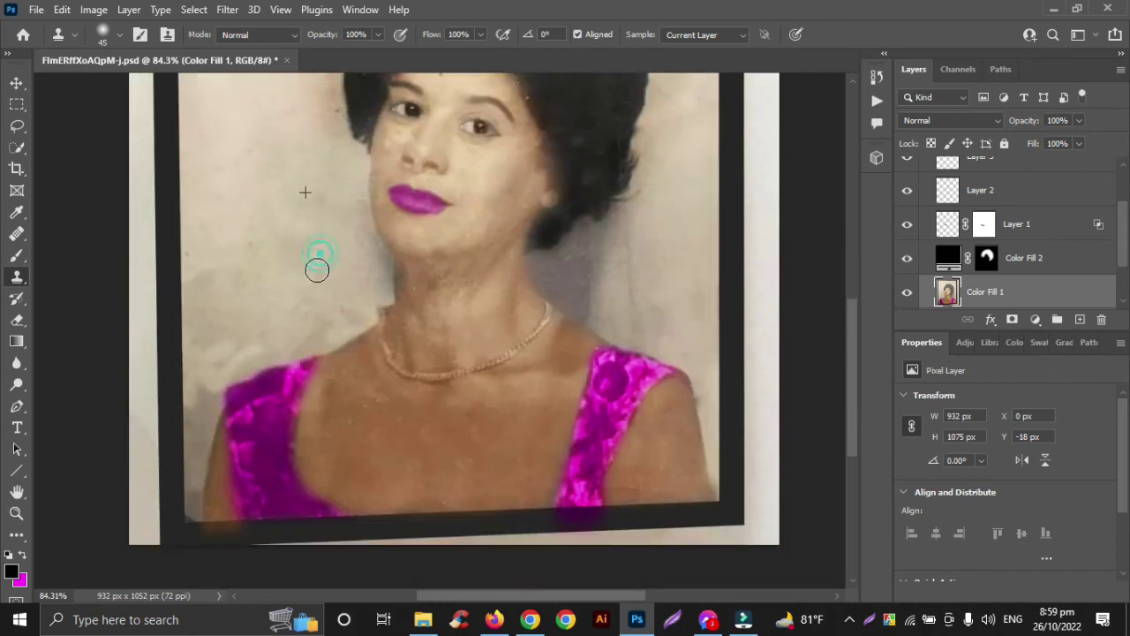
mouse_move(317, 270)
left_mouse_down()
mouse_move(295, 310)
mouse_move(246, 341)
left_mouse_up()
left_click(222, 255)
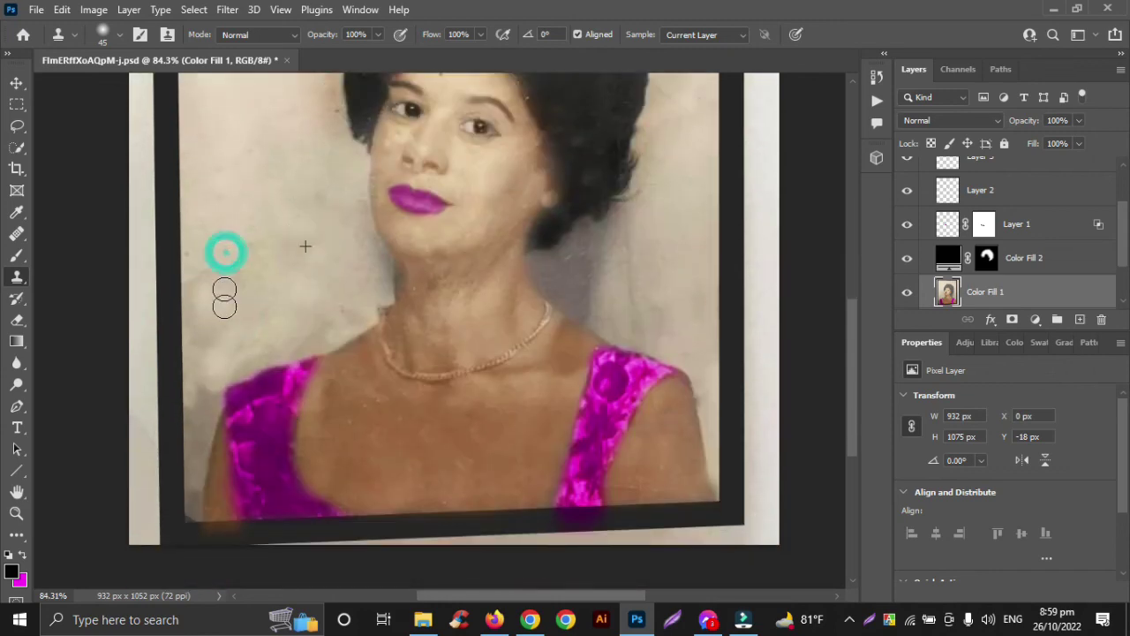
Enlarge the Clone Stamp to 60 px and smooth the stained background above the shoulder on the photo's left side.
scroll(246, 216, "up", 1)
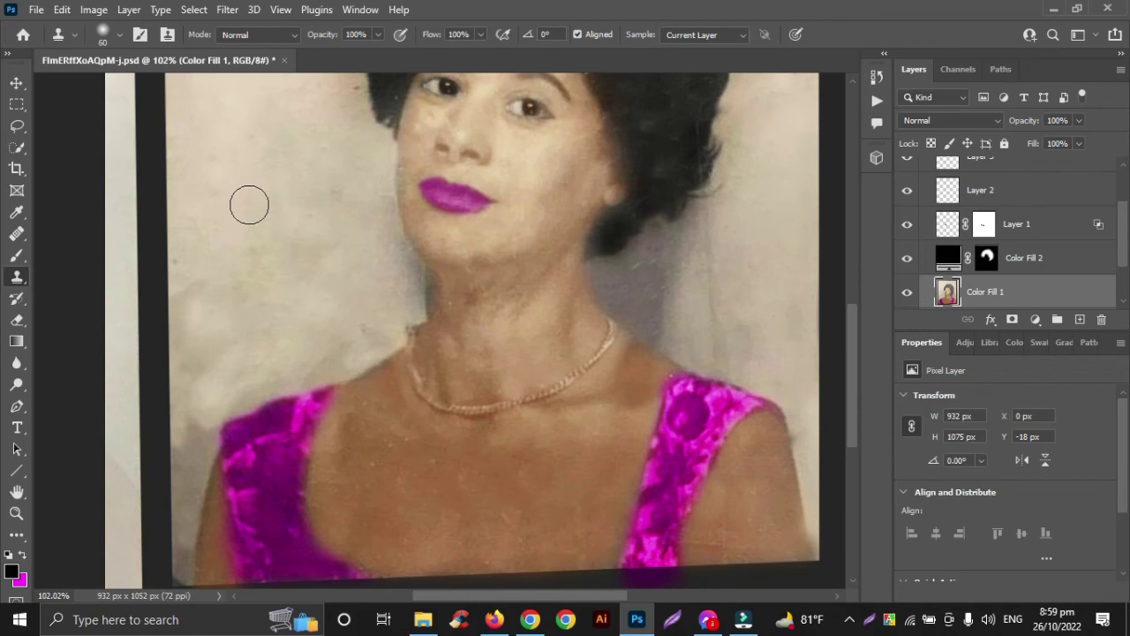
scroll(249, 205, "up", 1)
left_click(253, 156, "alt")
mouse_move(197, 312)
left_mouse_down()
mouse_move(197, 352)
mouse_move(208, 422)
mouse_move(248, 397)
mouse_move(289, 414)
left_mouse_up()
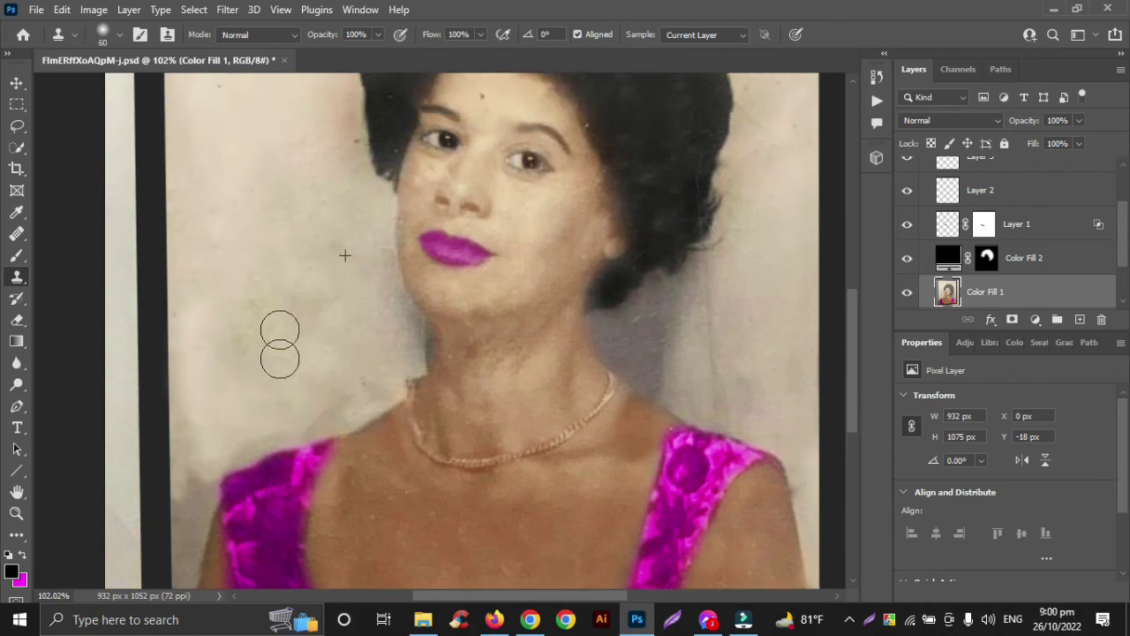
mouse_move(280, 344)
left_mouse_down()
mouse_move(325, 373)
mouse_move(332, 401)
mouse_move(234, 441)
left_mouse_up()
Clone light background over the dark discoloration between the photo's left border and the dress strap and arm.
scroll(332, 314, "down", 3)
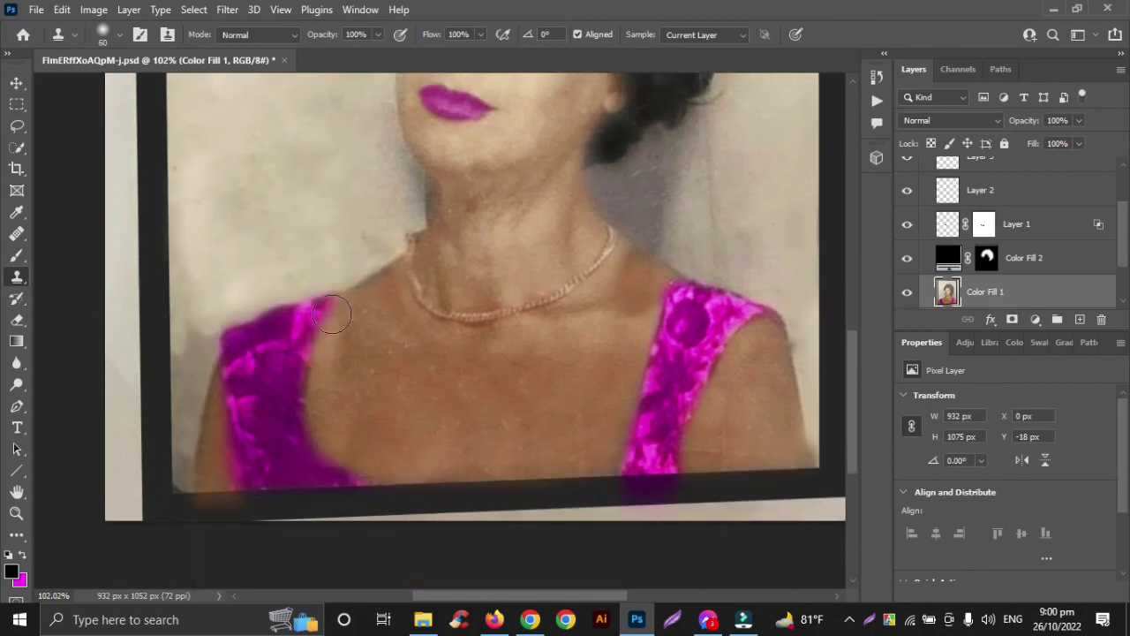
left_click_drag(197, 320, 192, 368)
scroll(264, 200, "down", 2)
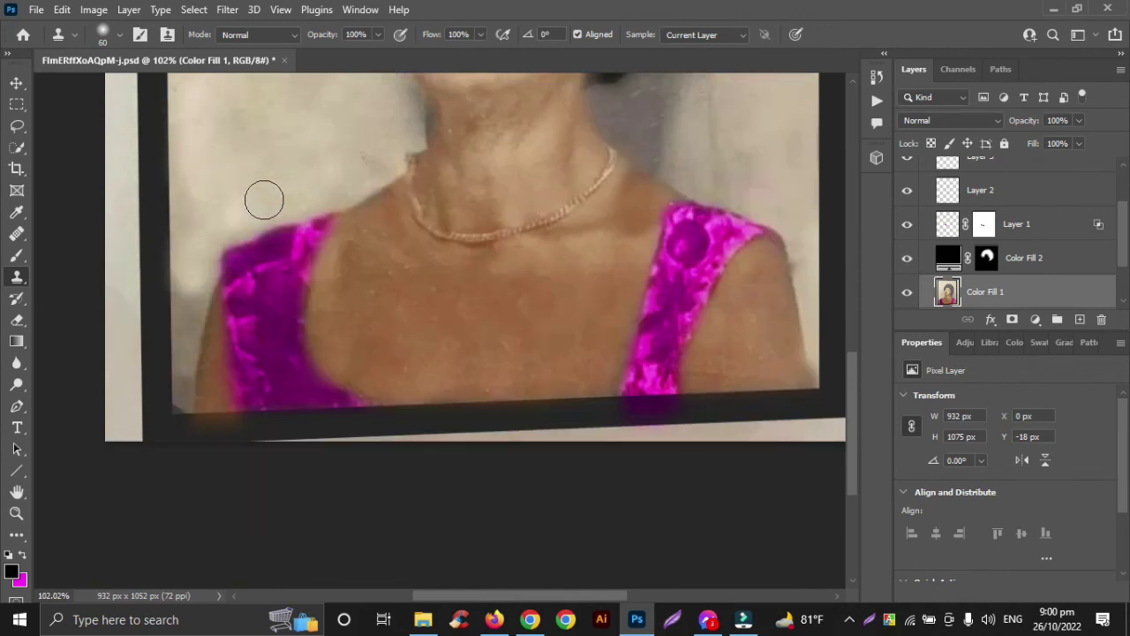
left_click(193, 294)
mouse_move(193, 293)
left_mouse_down()
mouse_move(189, 326)
mouse_move(184, 293)
mouse_move(186, 325)
mouse_move(199, 273)
mouse_move(183, 359)
left_mouse_up()
Reduce the Clone Stamp to 30 px and retouch the narrow background strip beside the arm in the lower-left corner.
key("bracketleft")
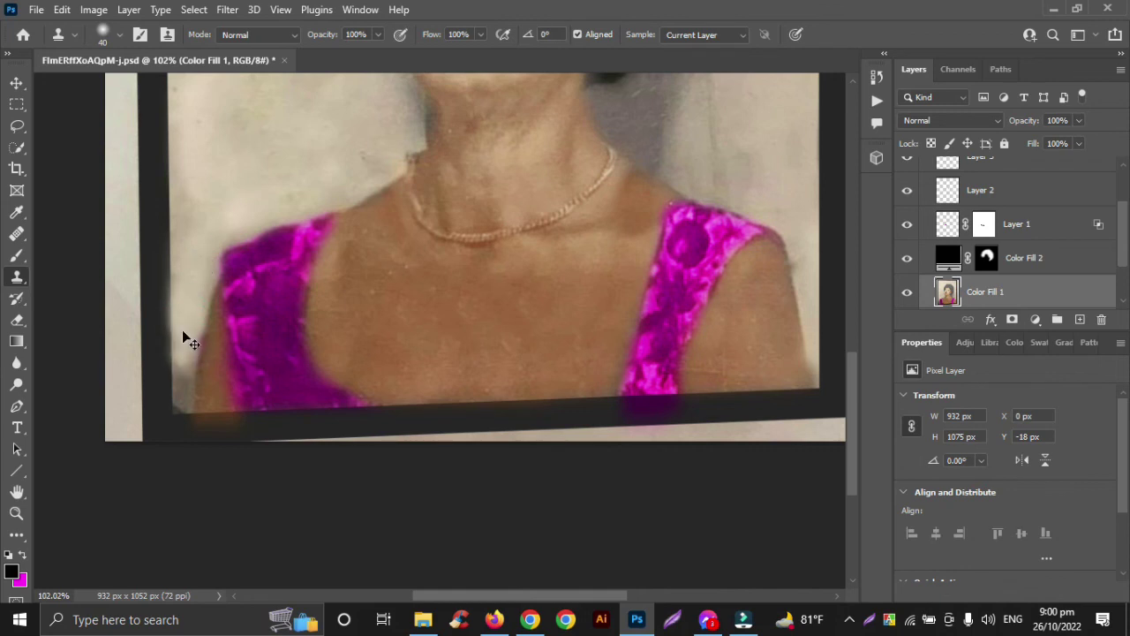
scroll(204, 279, "down", 3)
mouse_move(204, 279)
left_mouse_down()
mouse_move(194, 227)
mouse_move(185, 232)
left_mouse_up()
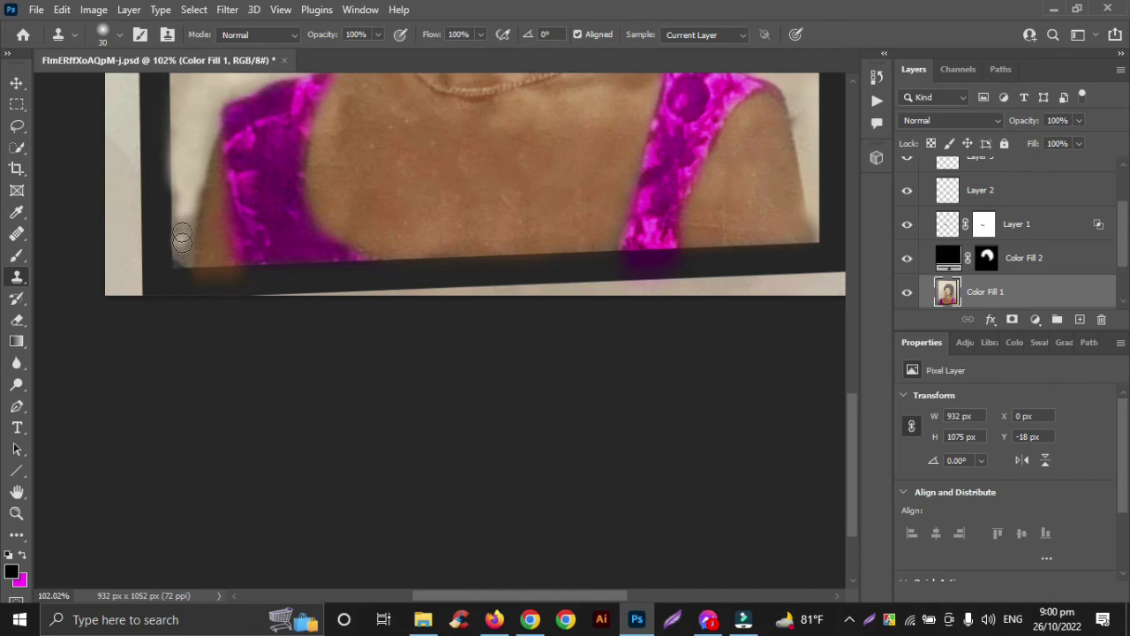
Clone over the hair's lower-right edge and the vertical streak in the background beneath it with the 30 px stamp.
scroll(222, 181, "down", 3)
scroll(227, 186, "up", 3)
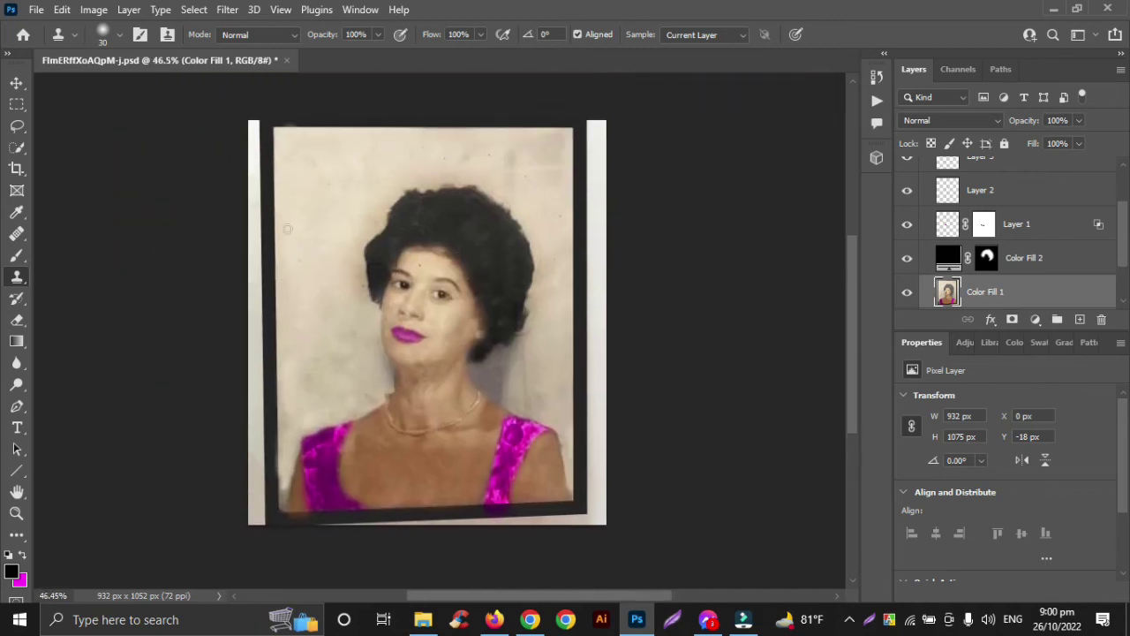
scroll(395, 378, "up", 2)
scroll(395, 378, "up", 1)
left_click(18, 83)
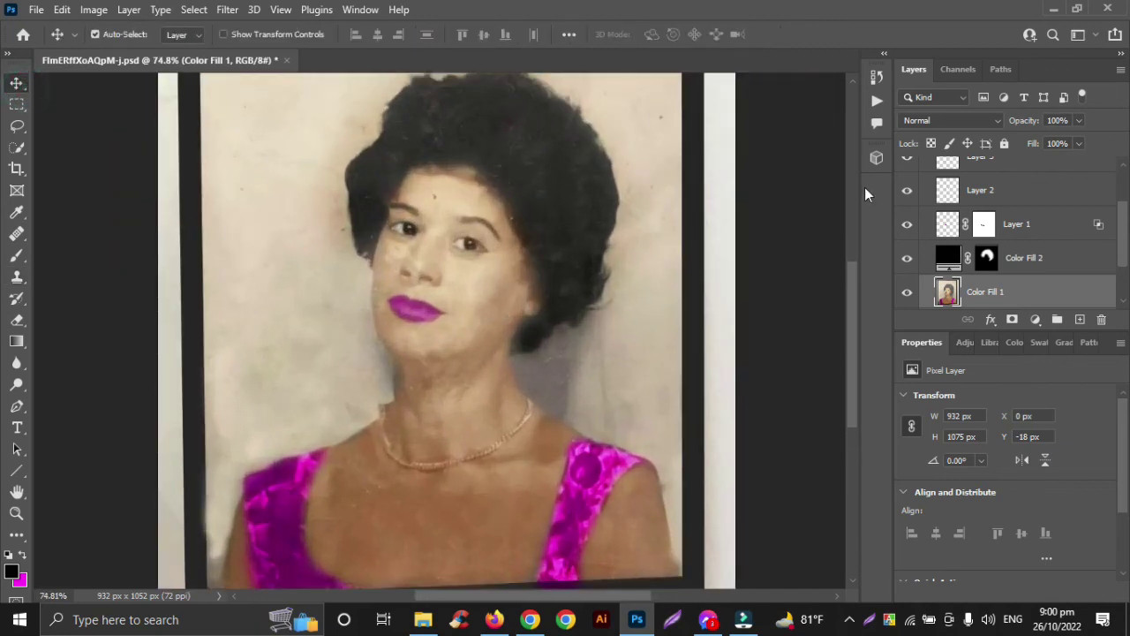
scroll(945, 203, "up", 2)
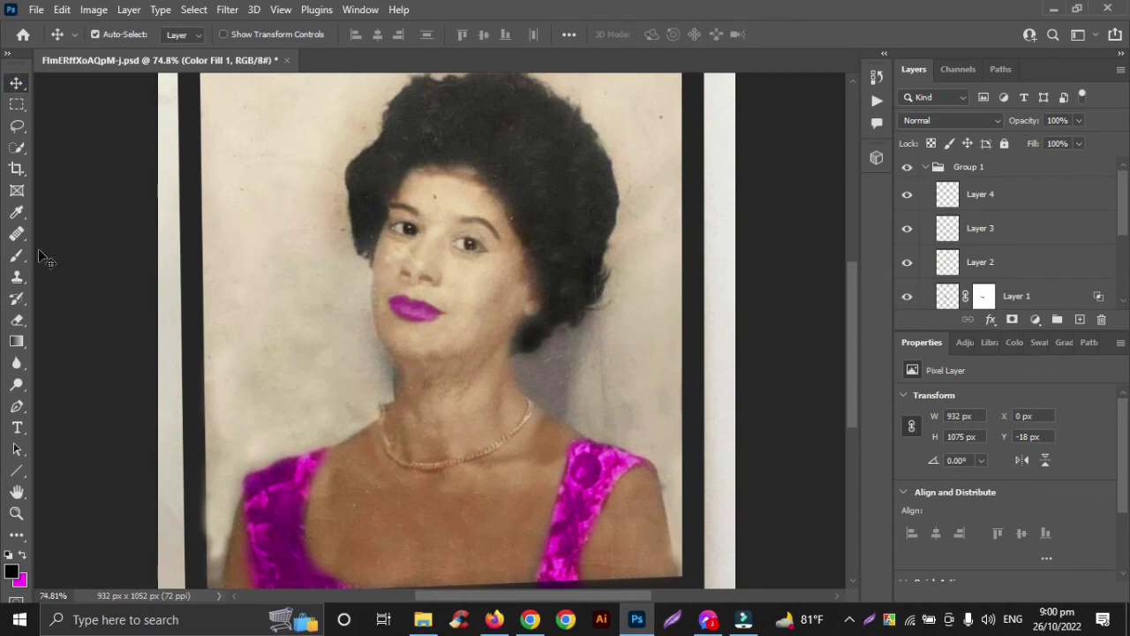
left_click(17, 276)
left_click(570, 176, "alt")
left_click_drag(589, 244, 594, 291)
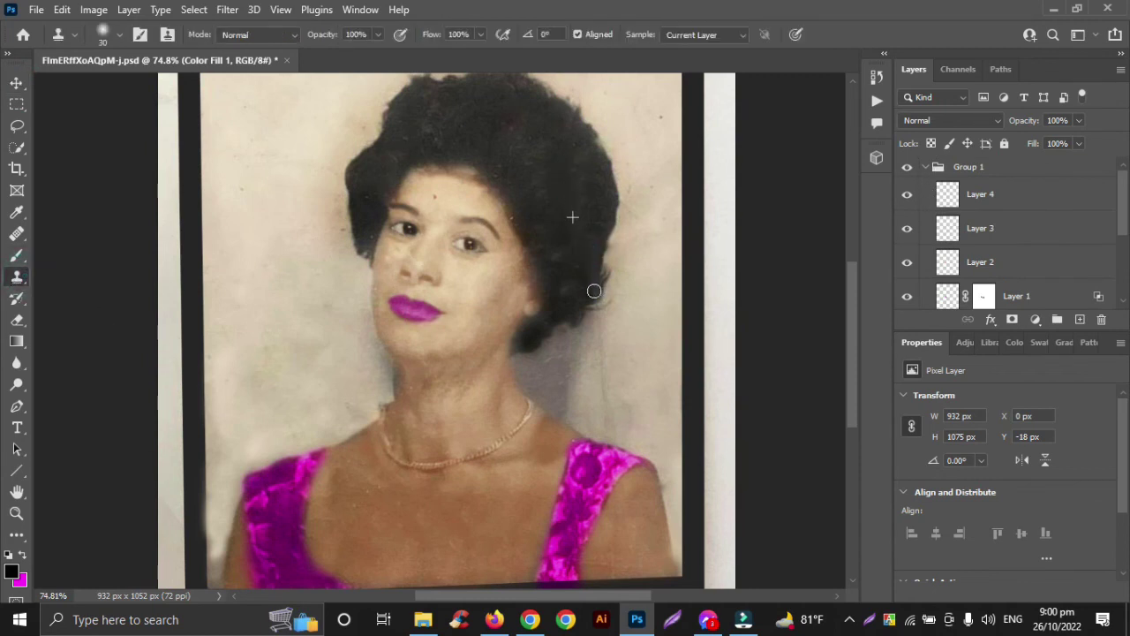
left_click_drag(606, 336, 602, 384)
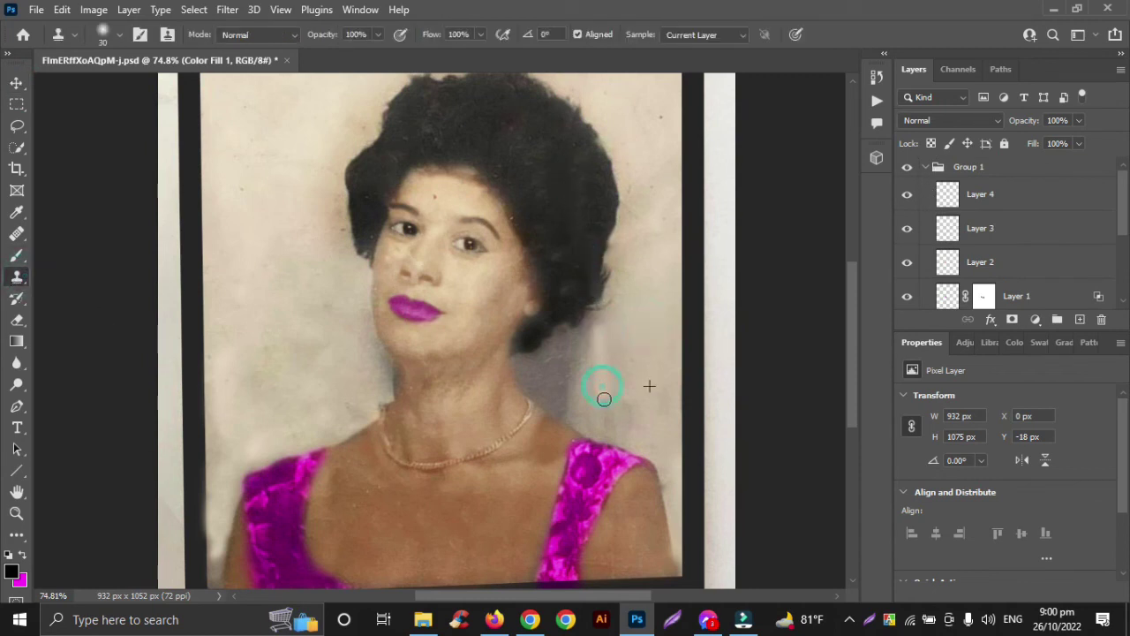
Collapse Group 1 and toggle its visibility to compare the retouched, colored portrait with the original.
scroll(604, 399, "down", 3)
left_click(16, 86)
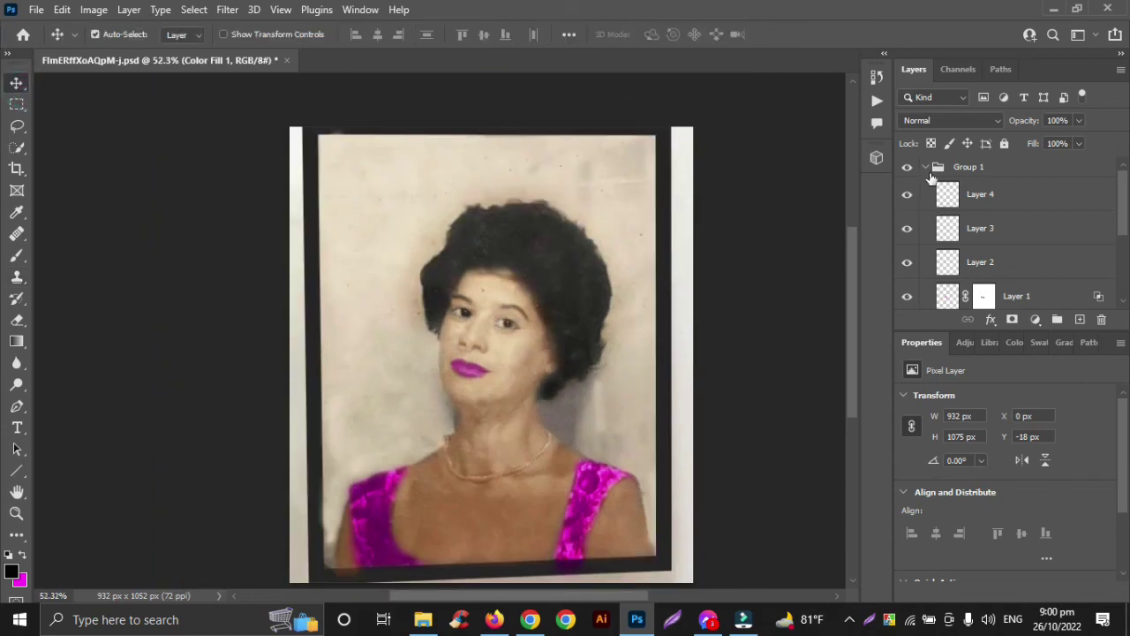
left_click(931, 171)
left_click(925, 167)
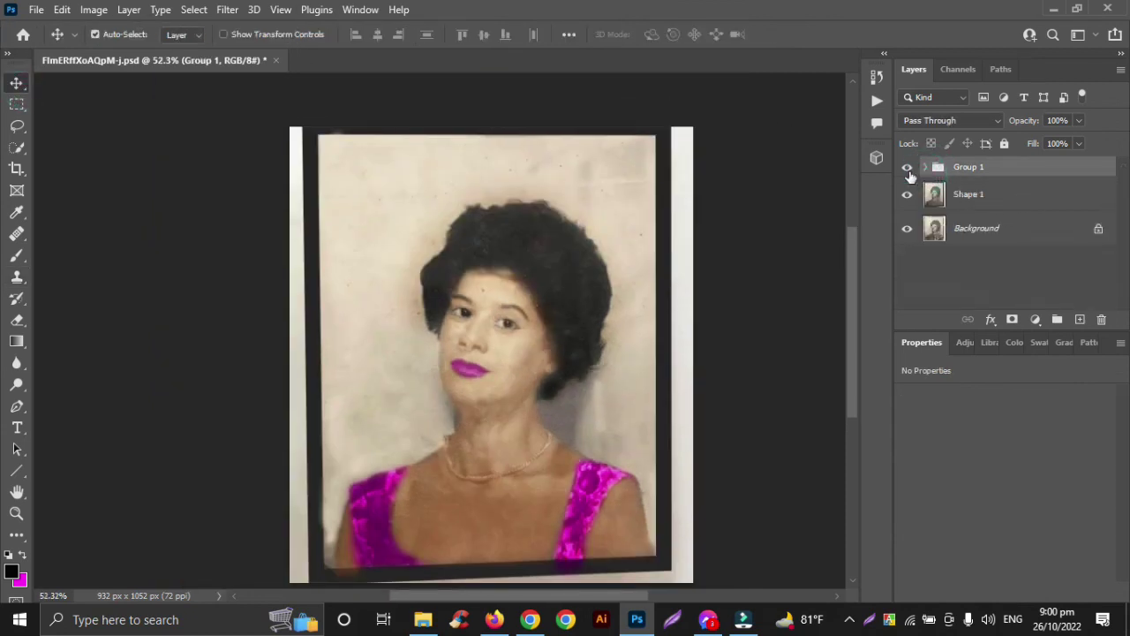
left_click(909, 171)
left_click(909, 170)
left_click(909, 171)
left_click(908, 170)
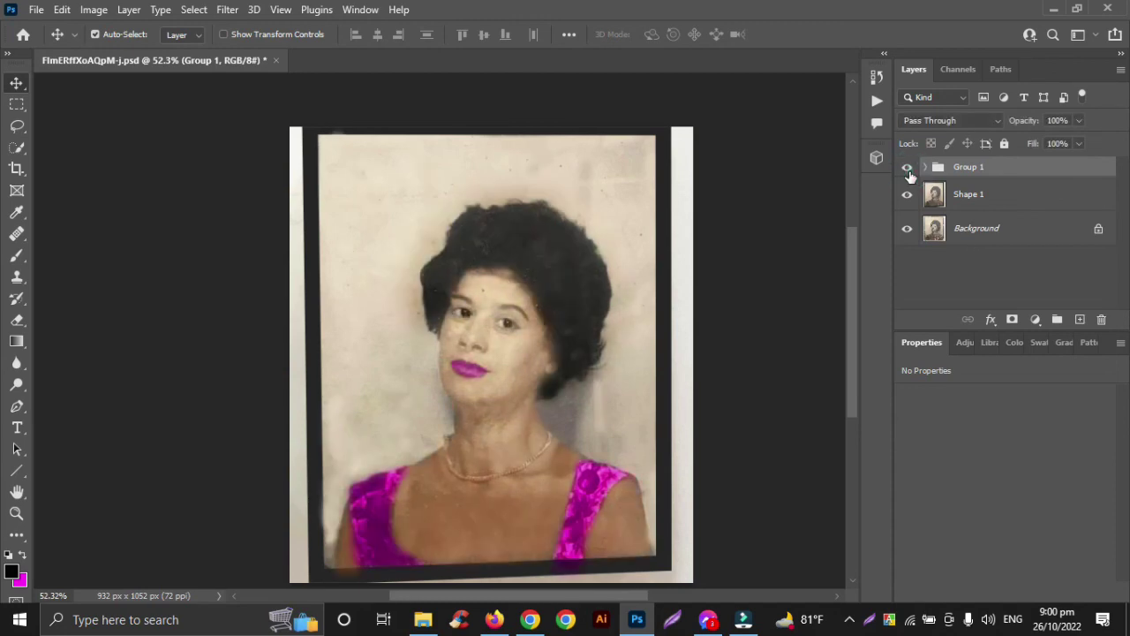